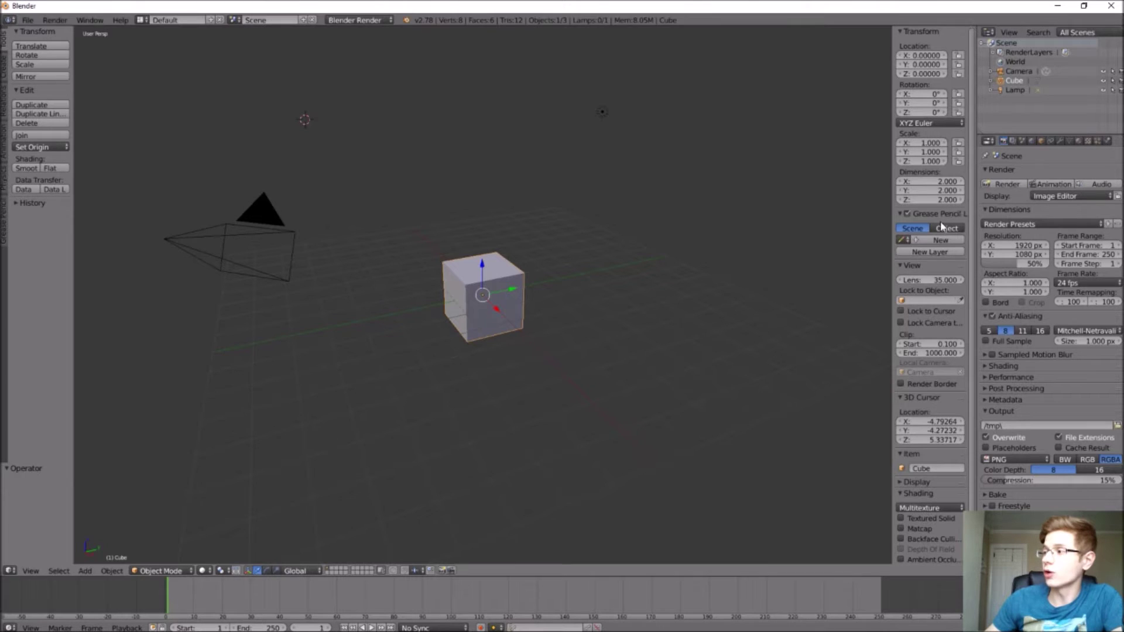
Widen the 3D view's properties region, enable background images and add an empty image slot
{"action": "left_click_drag", "start_coordinate": [887, 178], "coordinate": [806, 179]}
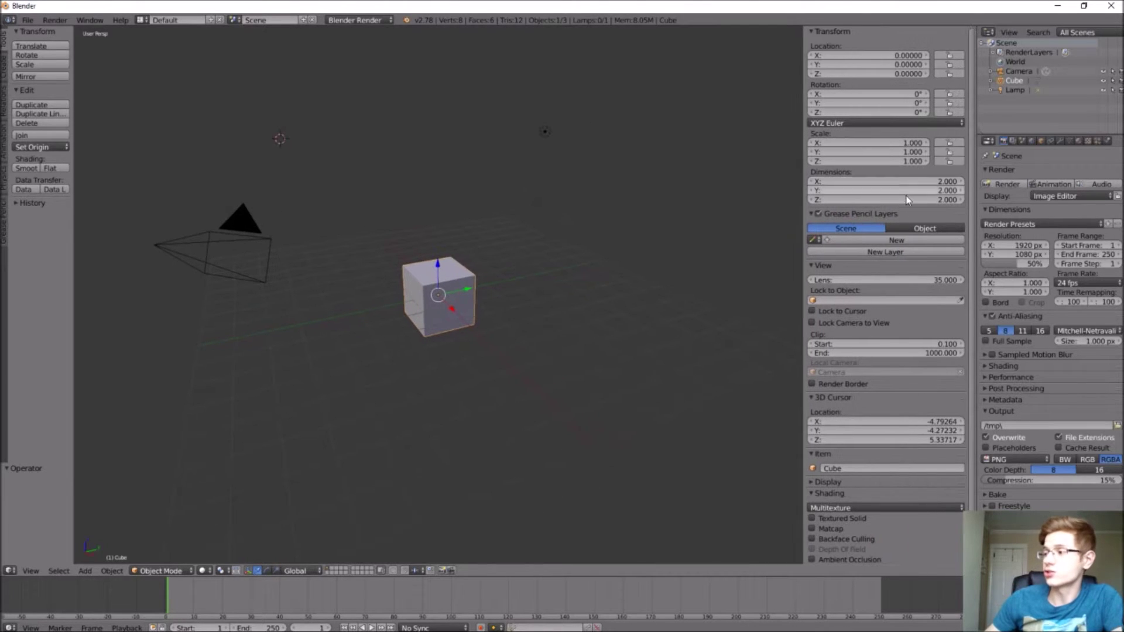
{"action": "scroll", "coordinate": [909, 201], "scroll_direction": "down", "scroll_amount": 2}
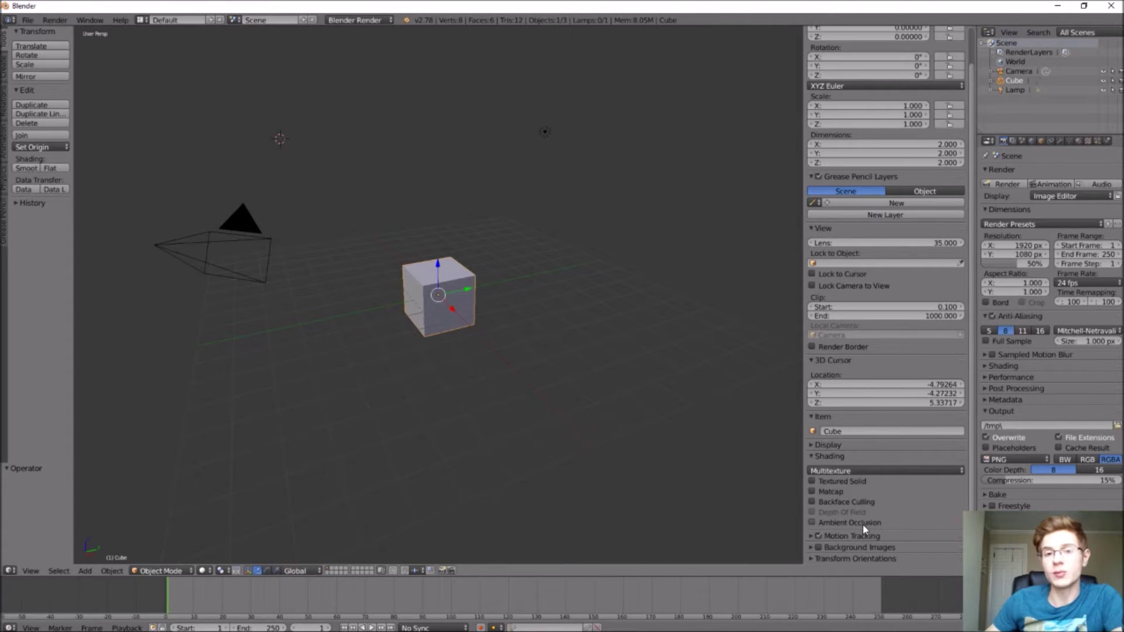
{"action": "left_click", "coordinate": [815, 546]}
{"action": "scroll", "coordinate": [870, 465], "scroll_direction": "down", "scroll_amount": 1}
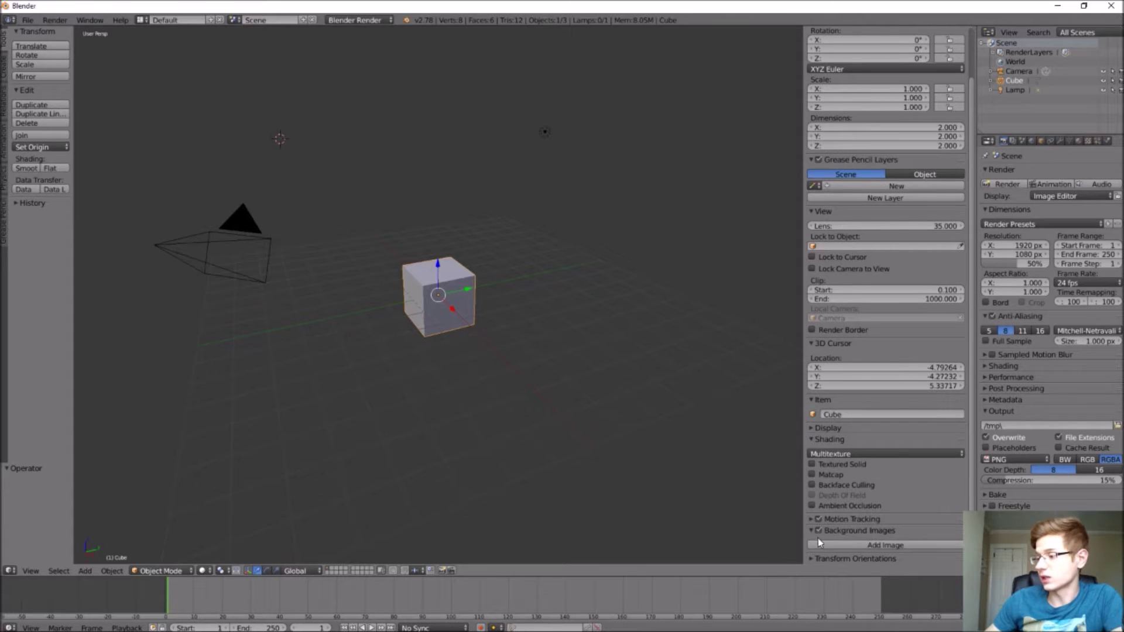
{"action": "left_click", "coordinate": [861, 543]}
{"action": "scroll", "coordinate": [865, 486], "scroll_direction": "down", "scroll_amount": 3}
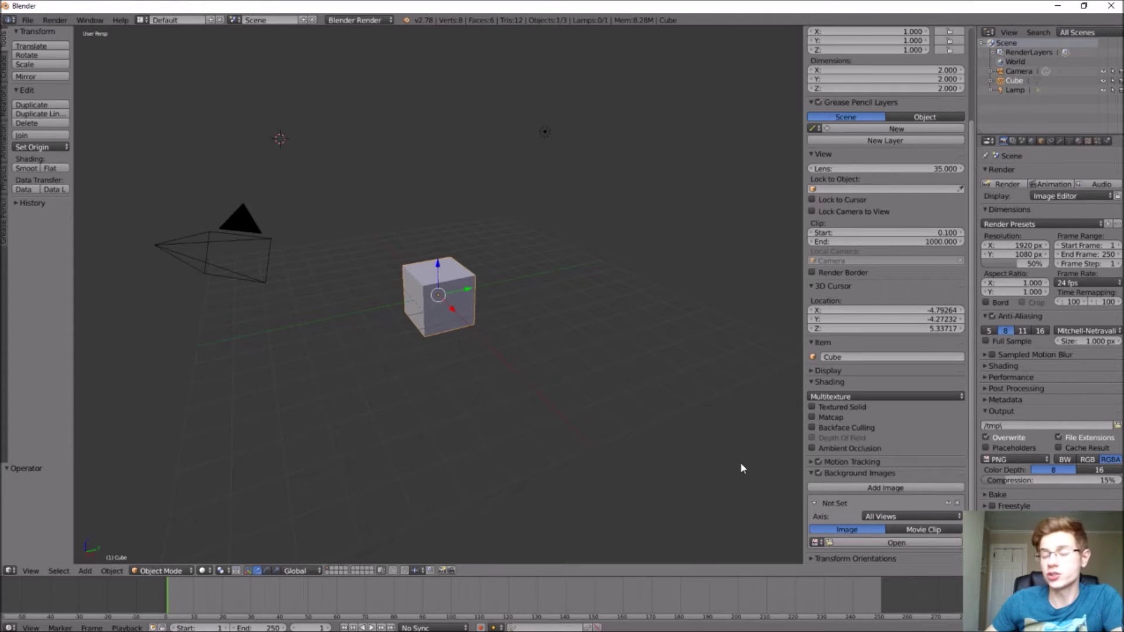
Load 79522_TFS200 01B_side.jpg from the CRAFT3D\Blender 3D How-To\Anvil\Pictures folder as the background image
{"action": "left_click", "coordinate": [872, 543]}
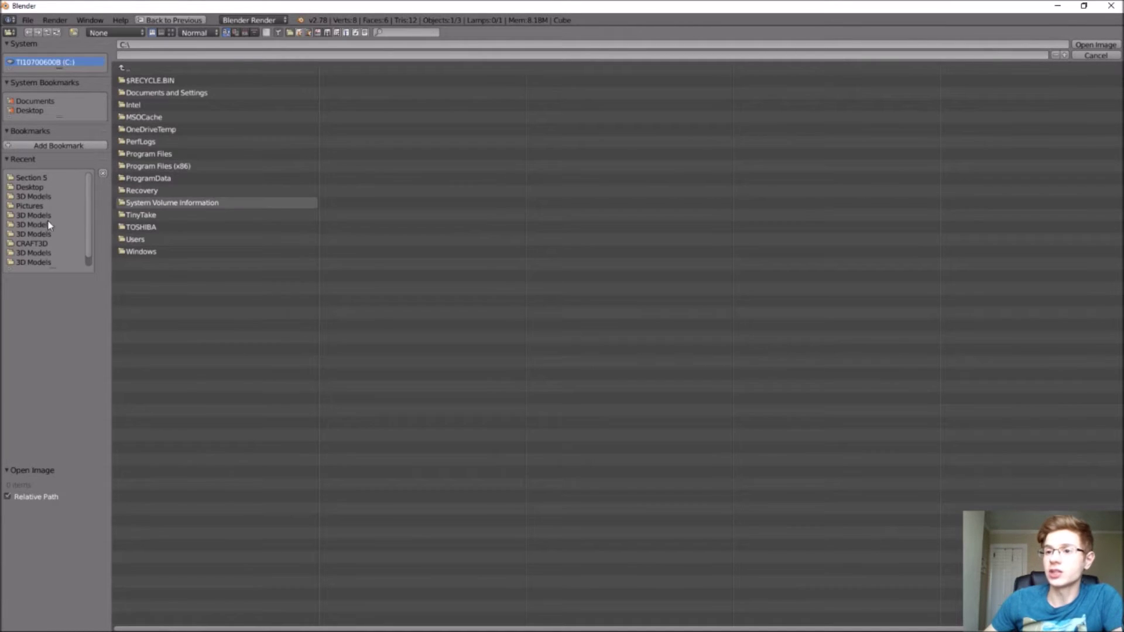
{"action": "left_click", "coordinate": [48, 243]}
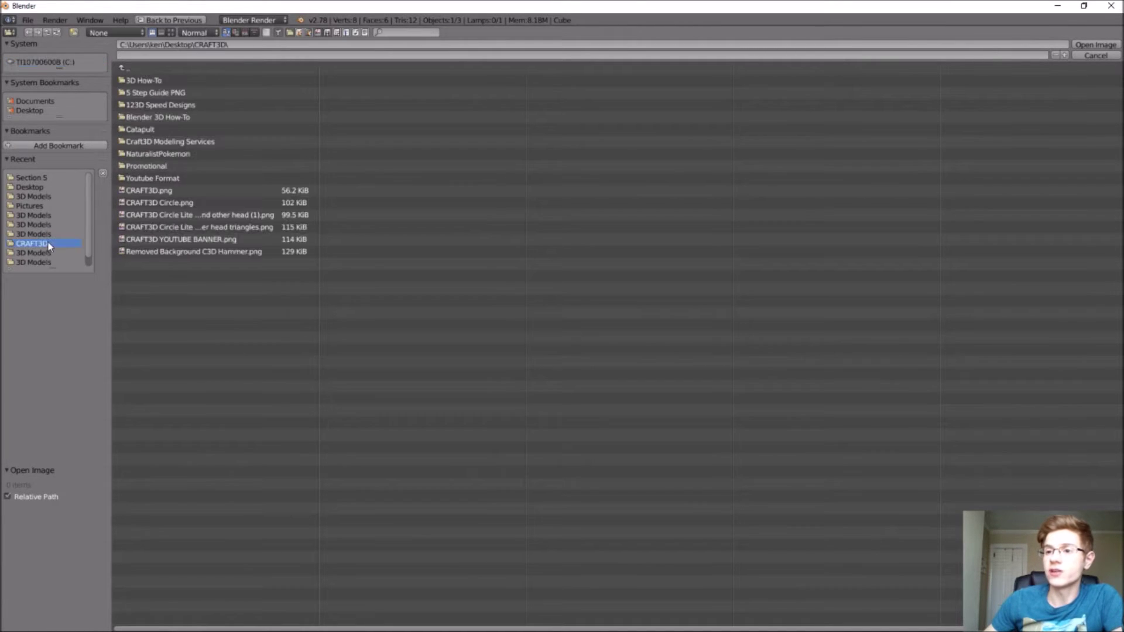
{"action": "left_click", "coordinate": [204, 117]}
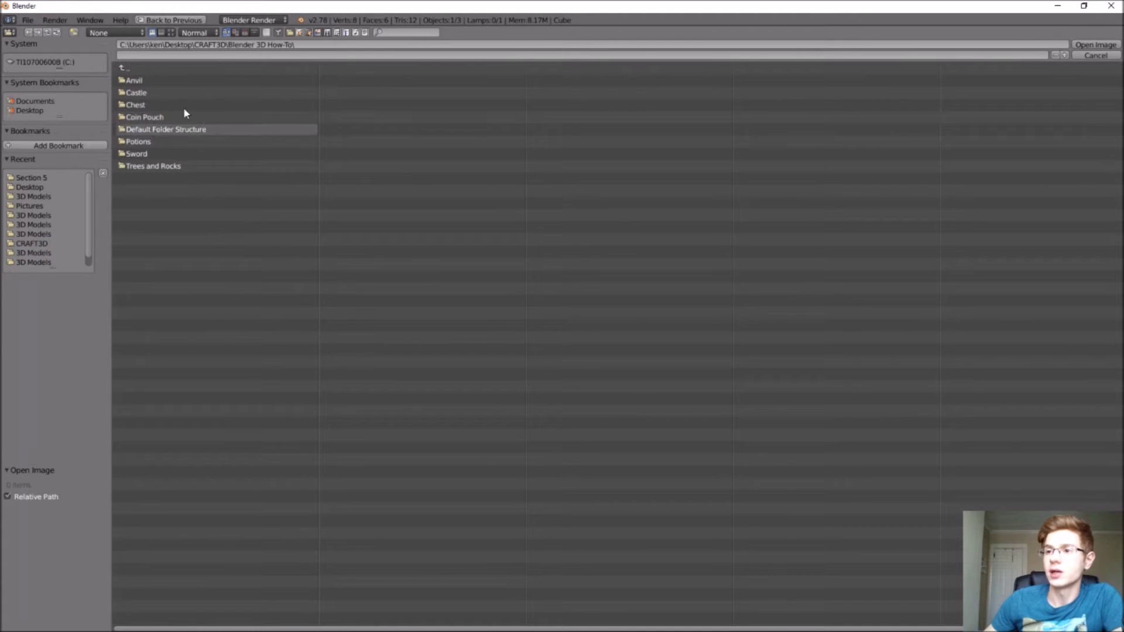
{"action": "left_click", "coordinate": [177, 85]}
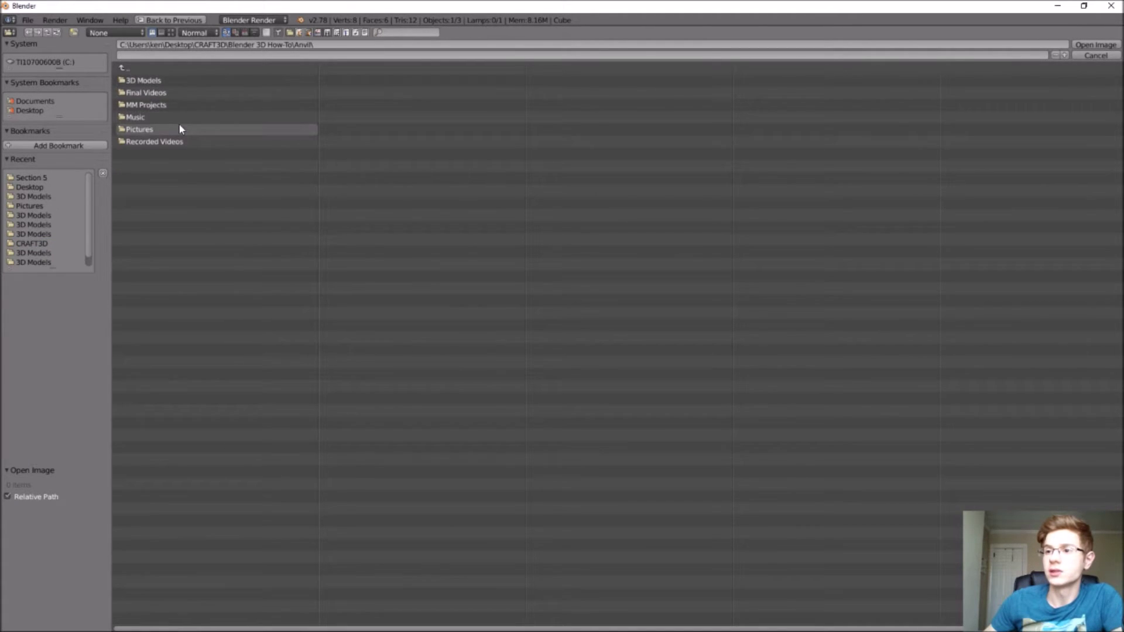
{"action": "left_click", "coordinate": [180, 129]}
{"action": "left_click", "coordinate": [193, 94]}
{"action": "double_click", "coordinate": [194, 94]}
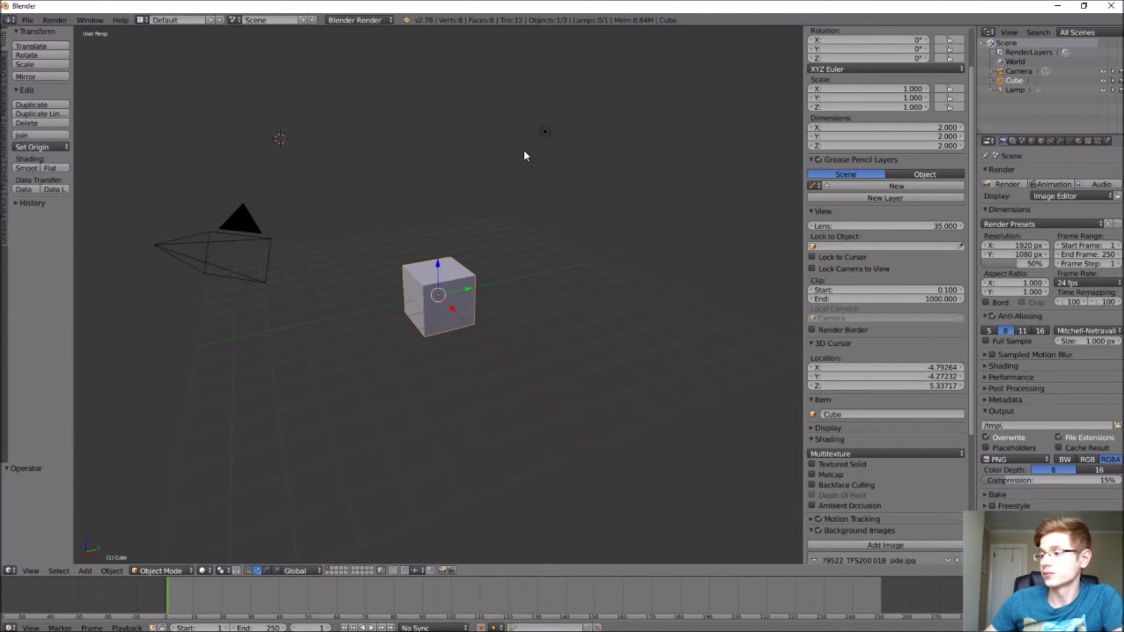
Restrict the anvil background image to the Right view axis
{"action": "scroll", "coordinate": [928, 321], "scroll_direction": "down", "scroll_amount": 6}
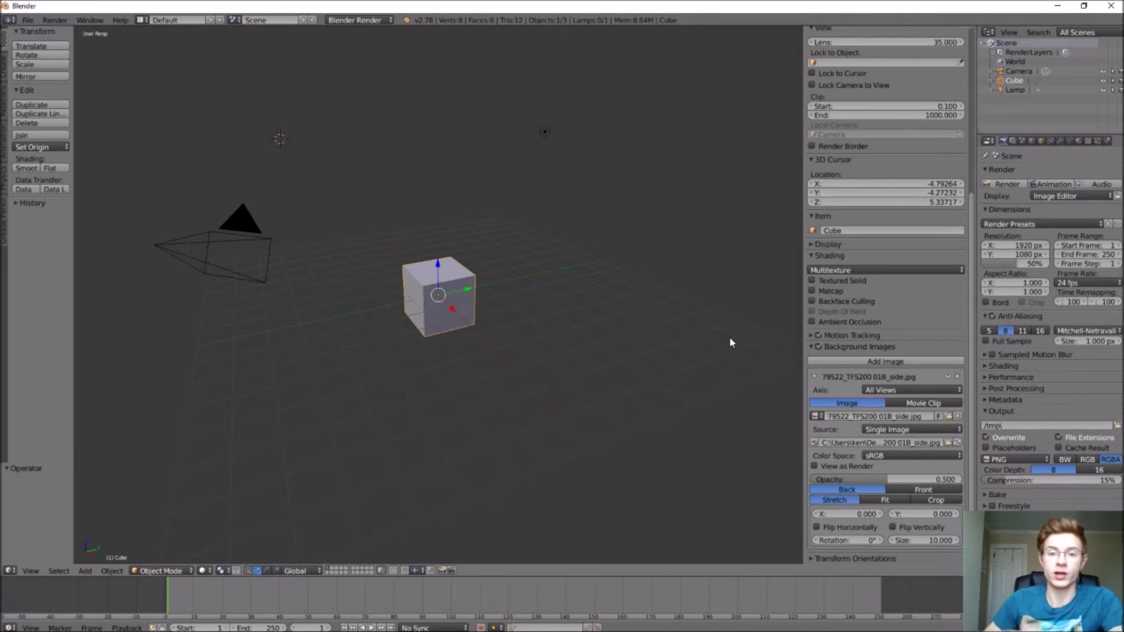
{"action": "middle_click_drag", "start_coordinate": [730, 343], "coordinate": [413, 361]}
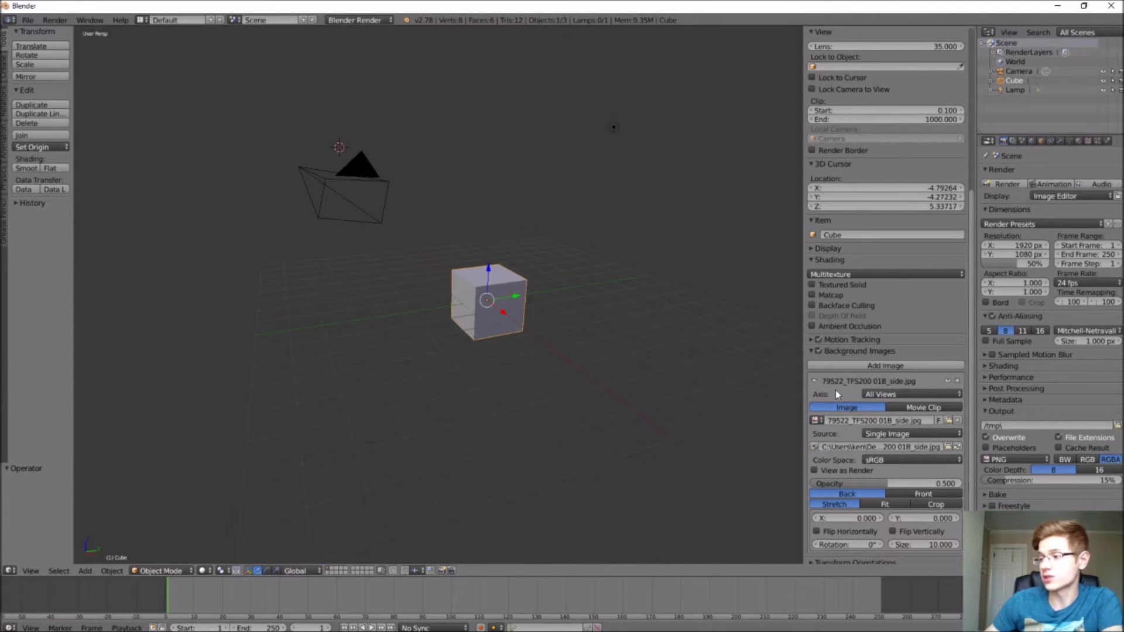
{"action": "left_click", "coordinate": [900, 395]}
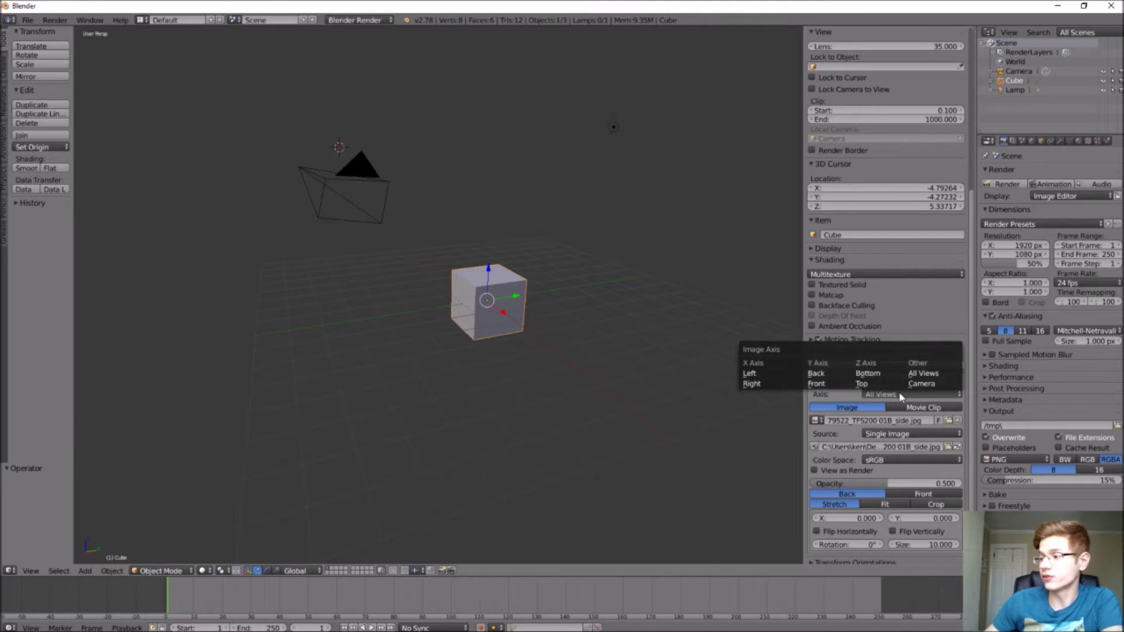
{"action": "left_click", "coordinate": [759, 386]}
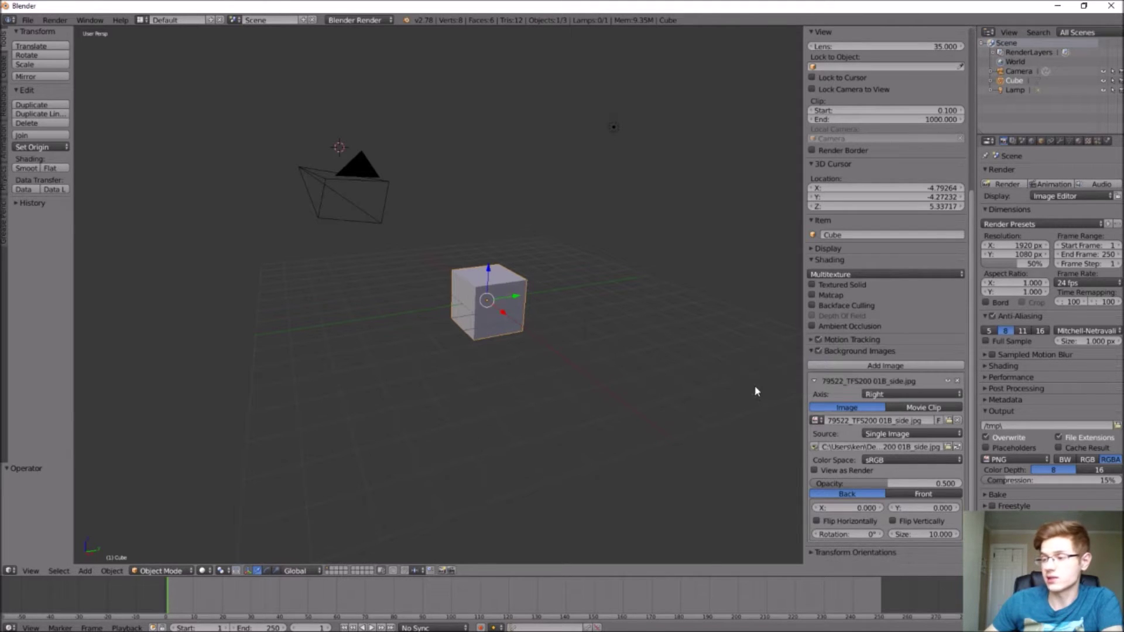
Switch the 3D view to the right orthographic view and narrow the properties region slightly
{"action": "left_click", "coordinate": [34, 567]}
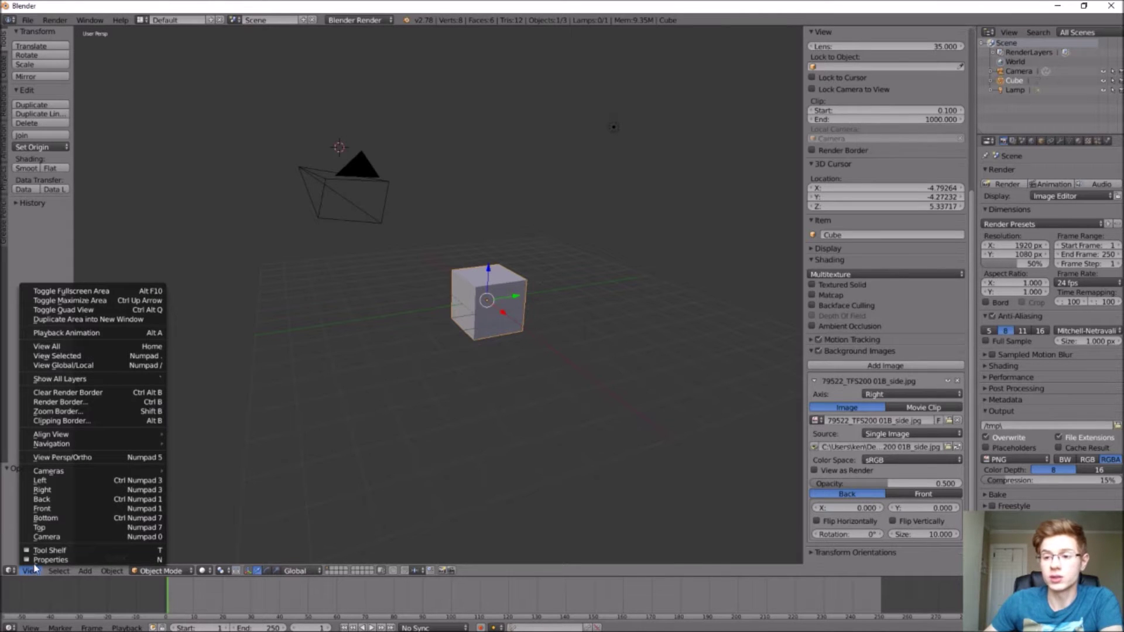
{"action": "left_click", "coordinate": [57, 490]}
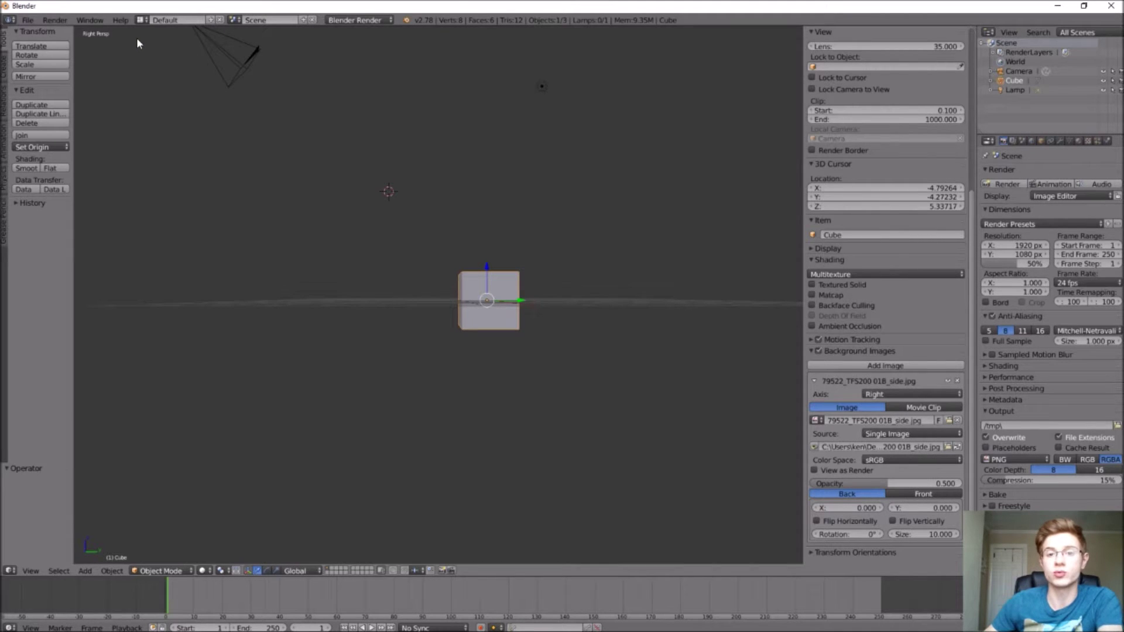
{"action": "left_click", "coordinate": [30, 570]}
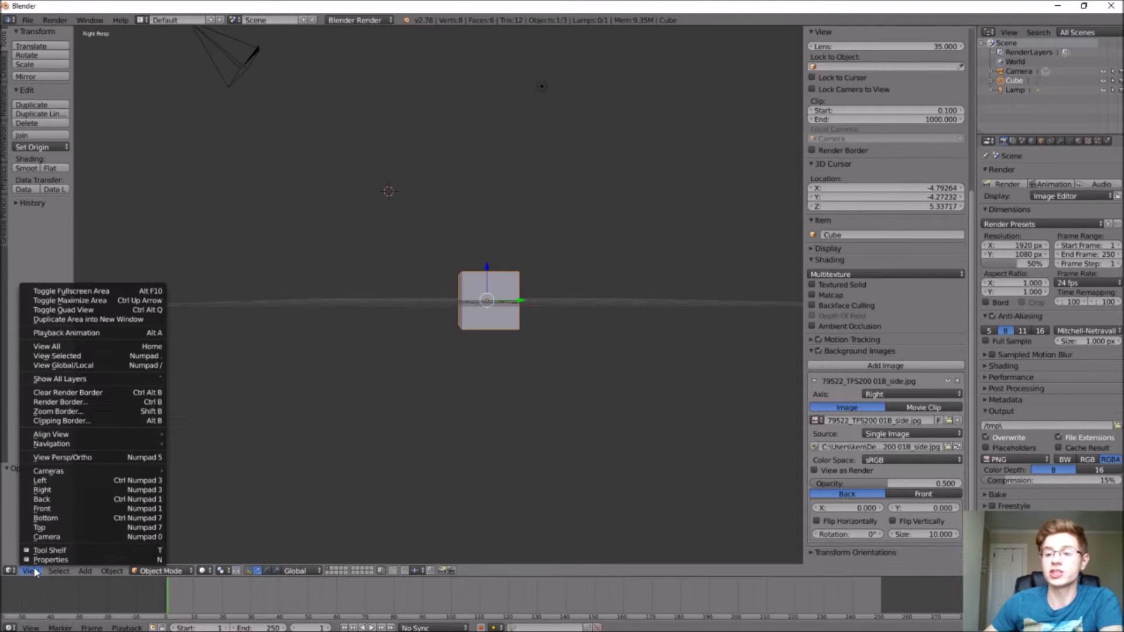
{"action": "left_click", "coordinate": [106, 459]}
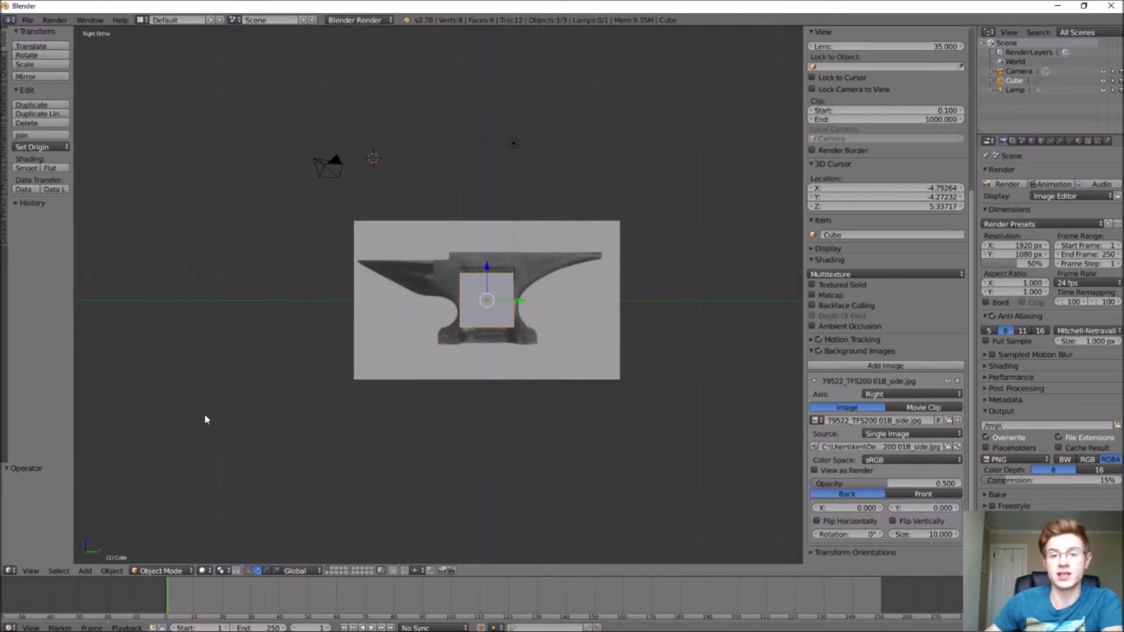
{"action": "left_click_drag", "start_coordinate": [805, 395], "coordinate": [821, 396]}
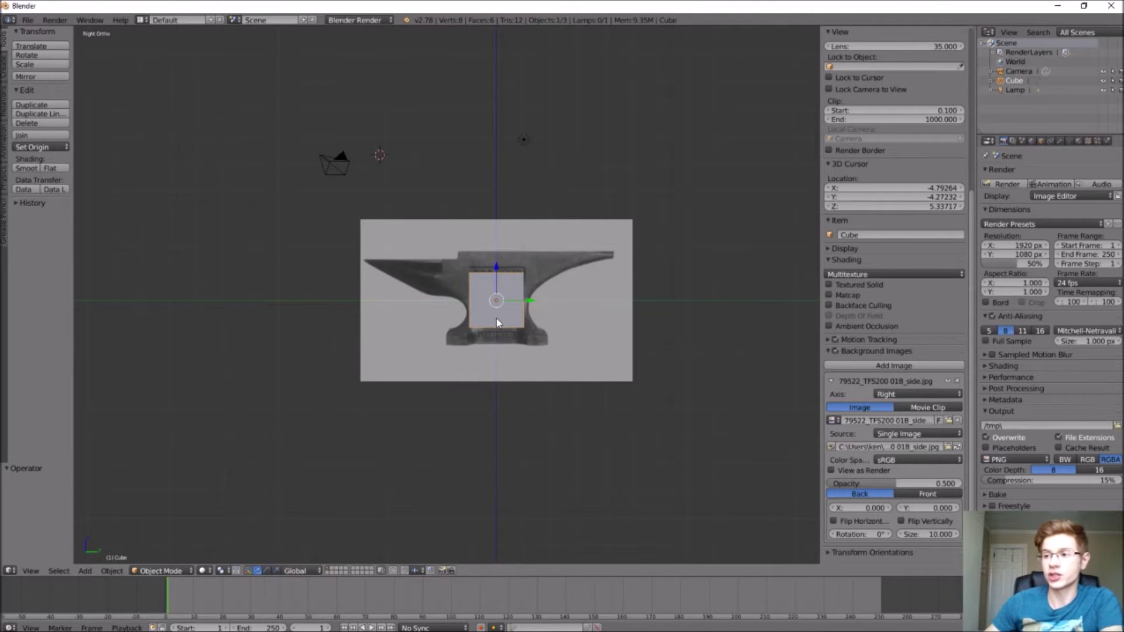
Enter Edit Mode on the cube and scale the whole mesh uniformly by about 1.65 to match the anvil body's height
{"action": "left_click", "coordinate": [177, 569]}
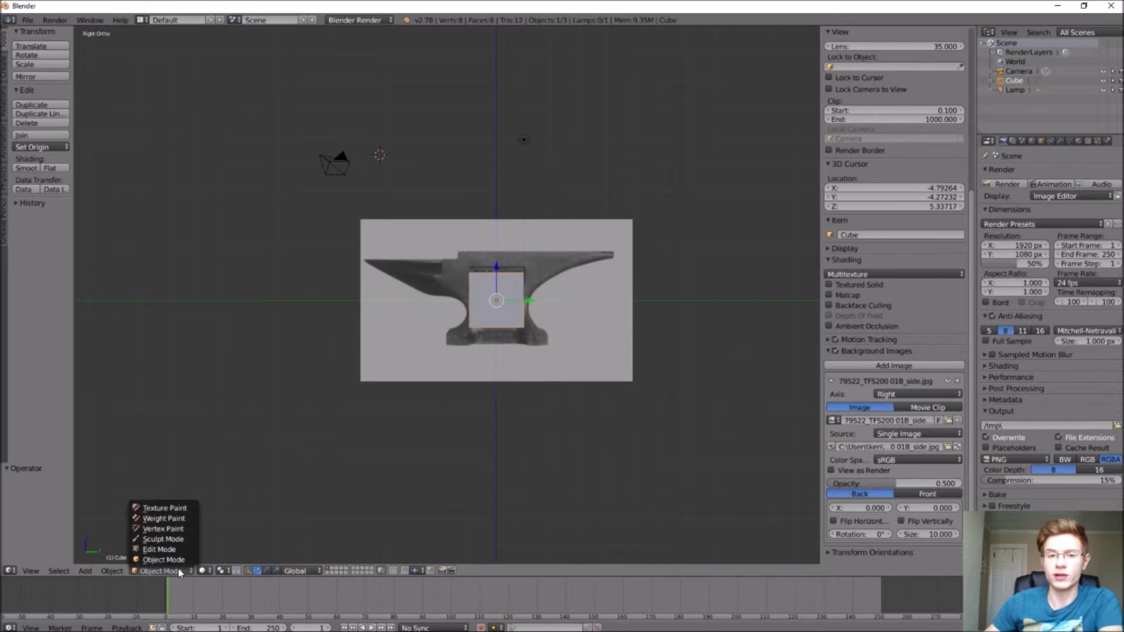
{"action": "left_click", "coordinate": [178, 550]}
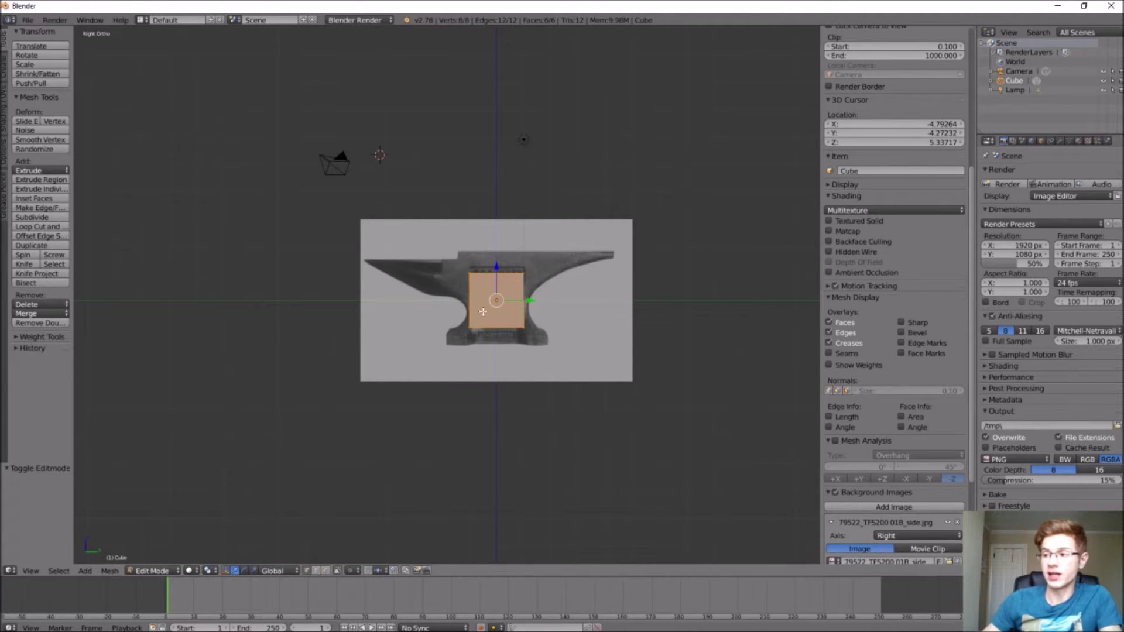
{"action": "key", "text": "s"}
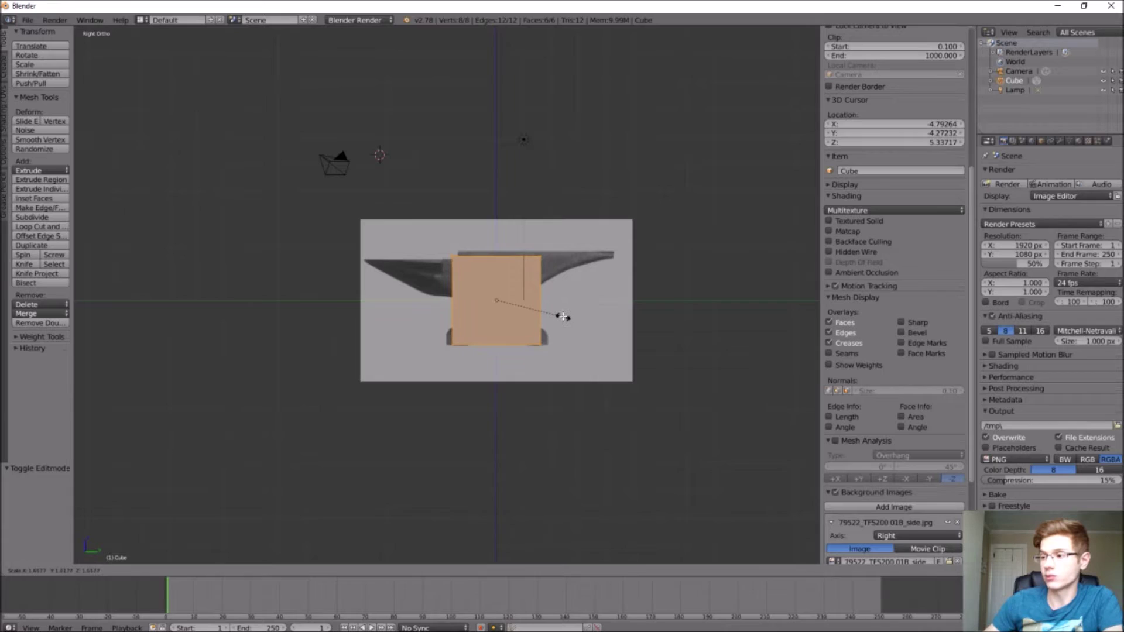
{"action": "left_click", "coordinate": [563, 317]}
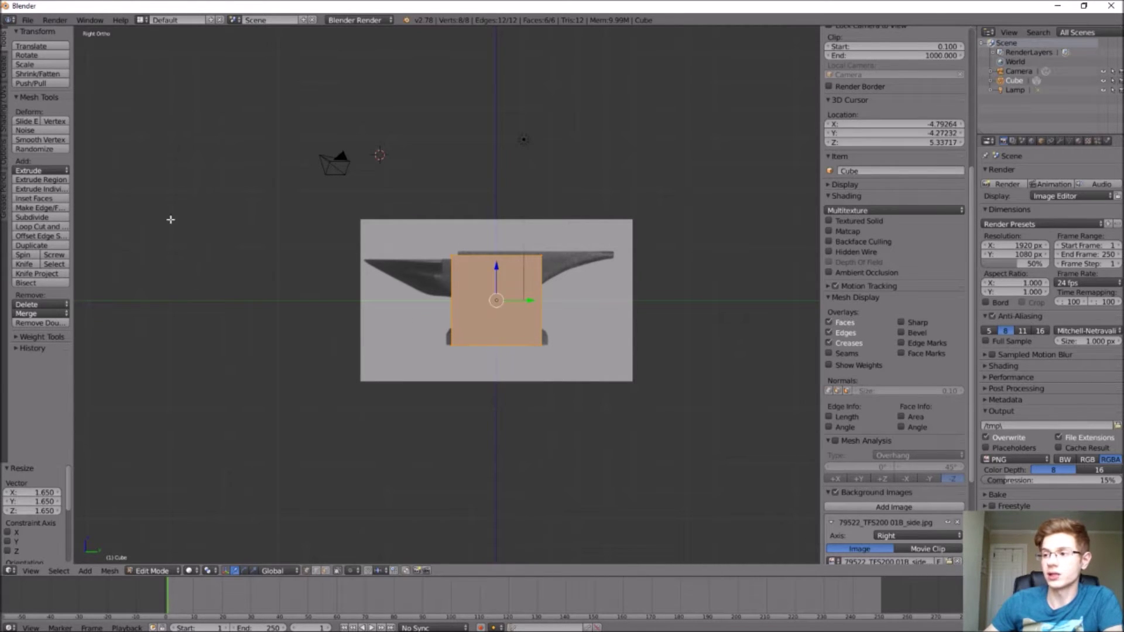
Add four evenly spaced horizontal loop cuts around the cube without sliding them
{"action": "left_click", "coordinate": [62, 227]}
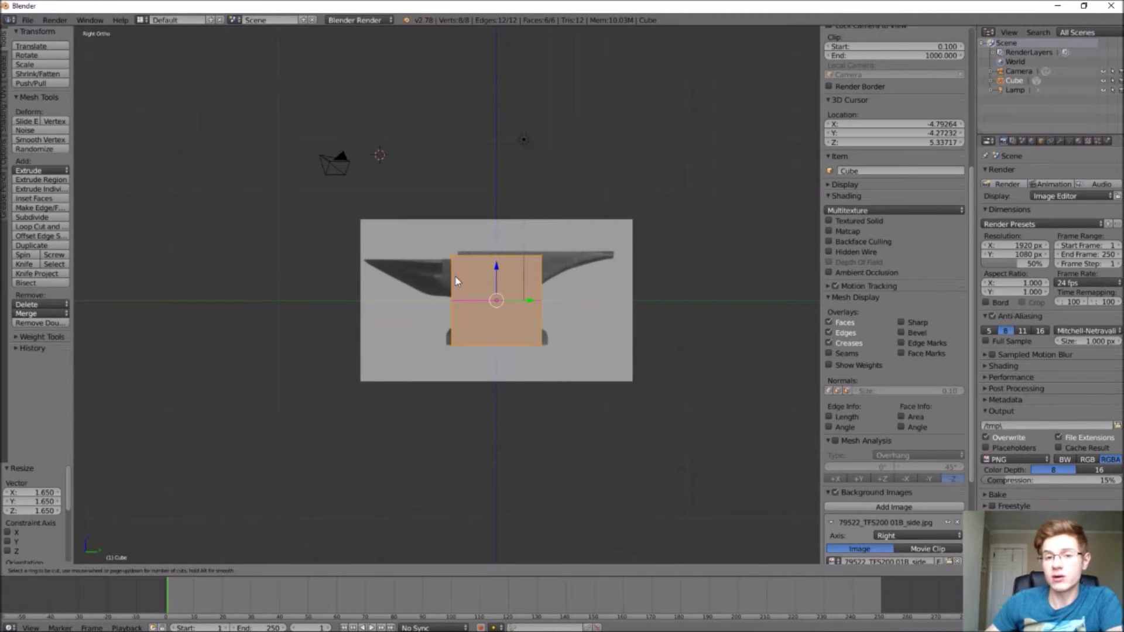
{"action": "scroll", "coordinate": [457, 282], "scroll_direction": "up", "scroll_amount": 1}
{"action": "scroll", "coordinate": [457, 282], "scroll_direction": "up", "scroll_amount": 1}
{"action": "scroll", "coordinate": [457, 281], "scroll_direction": "up", "scroll_amount": 2}
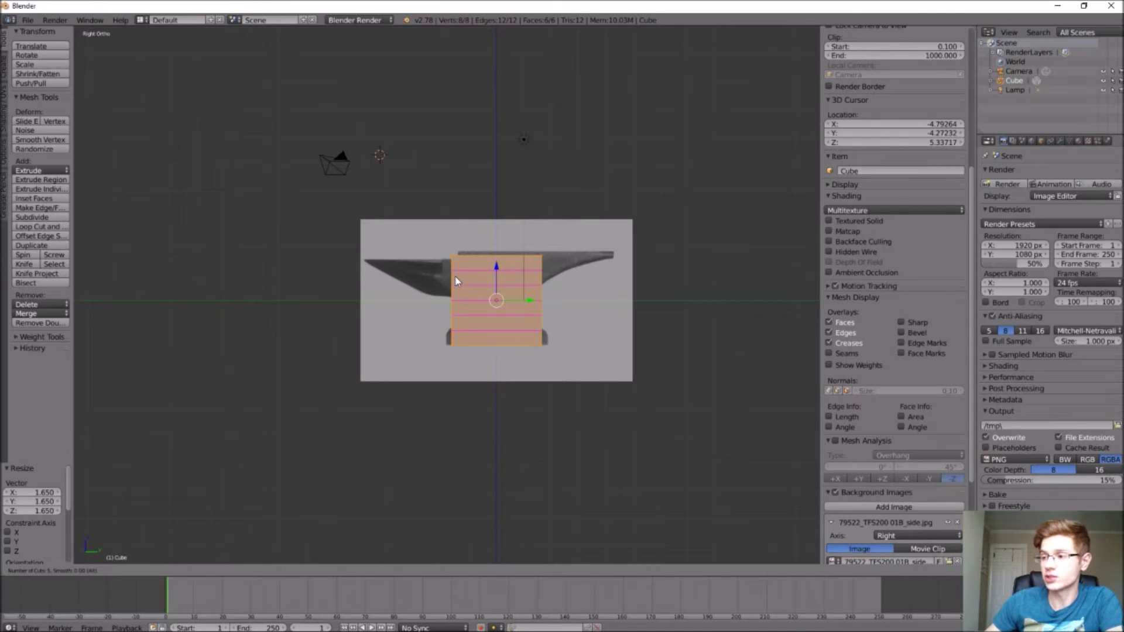
{"action": "scroll", "coordinate": [457, 282], "scroll_direction": "down", "scroll_amount": 1}
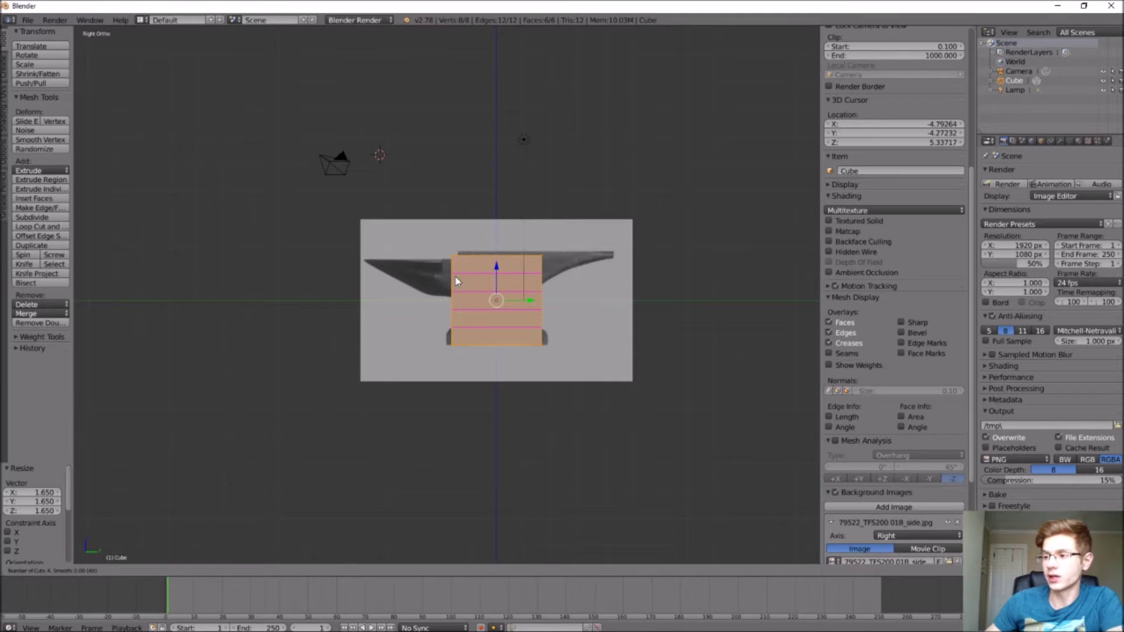
{"action": "left_click", "coordinate": [457, 281]}
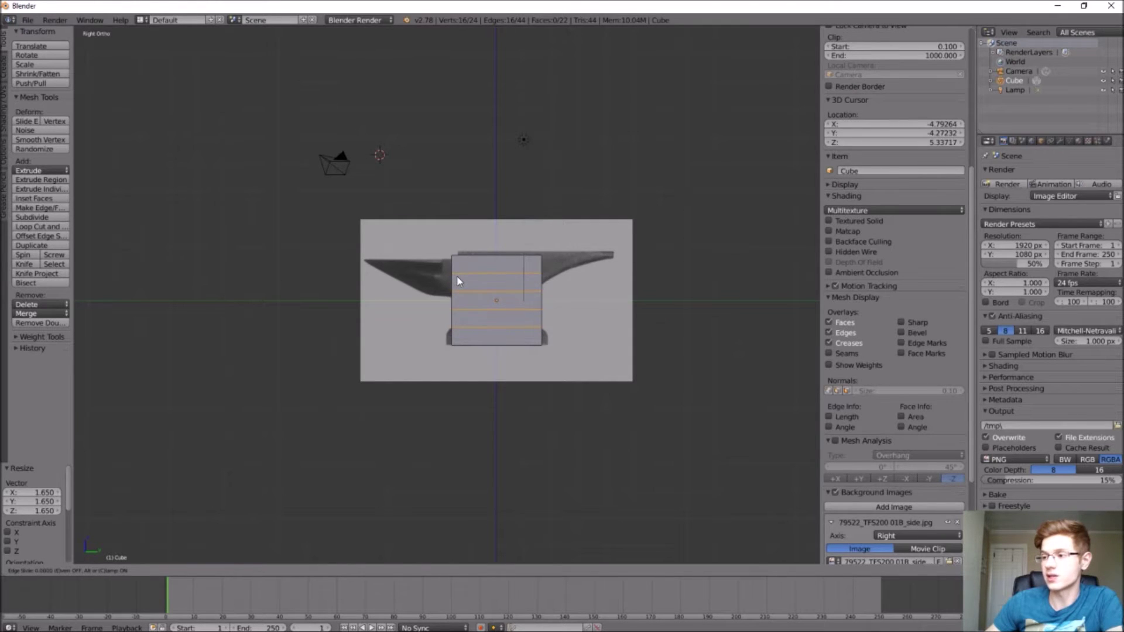
{"action": "left_click", "coordinate": [457, 281]}
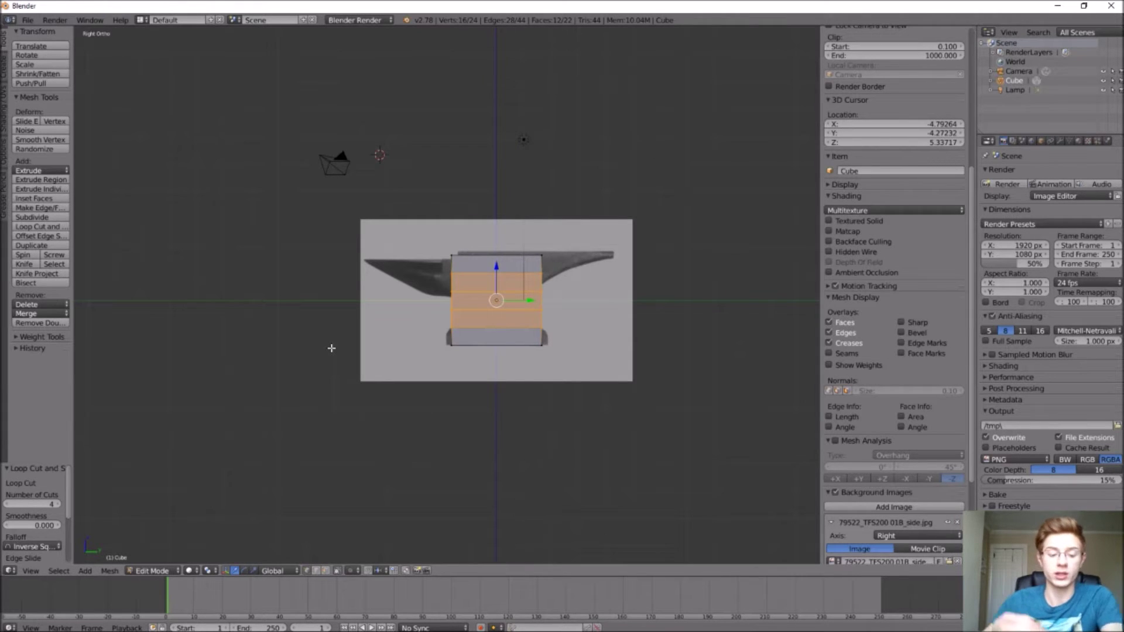
Show the mesh in wireframe over the anvil reference and deselect all of its geometry
{"action": "key", "text": "z"}
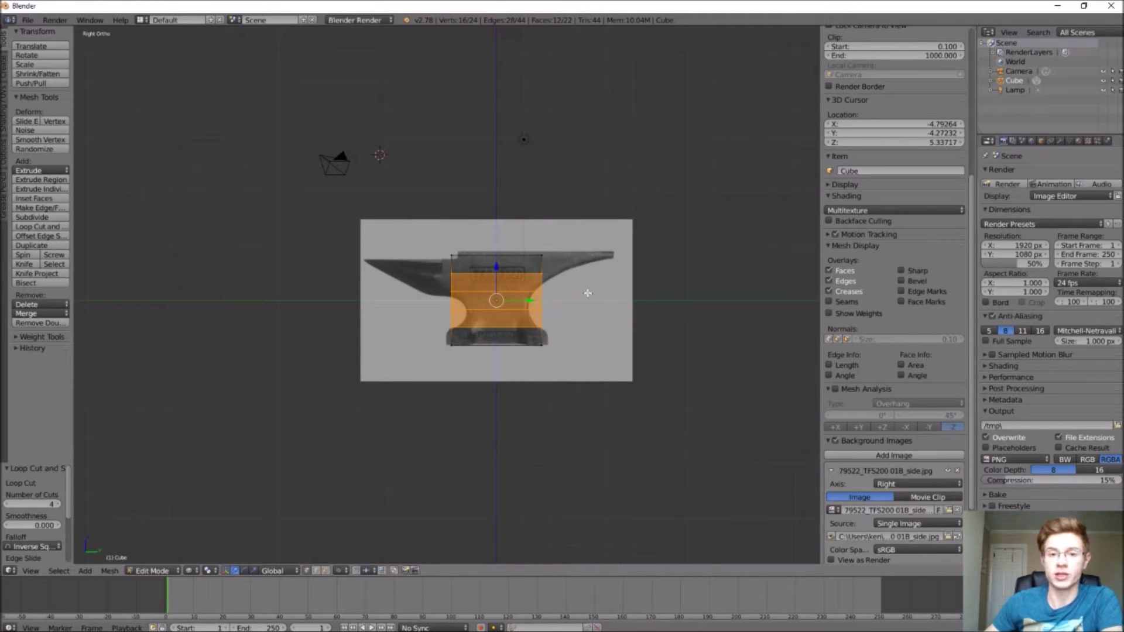
{"action": "key", "text": "a"}
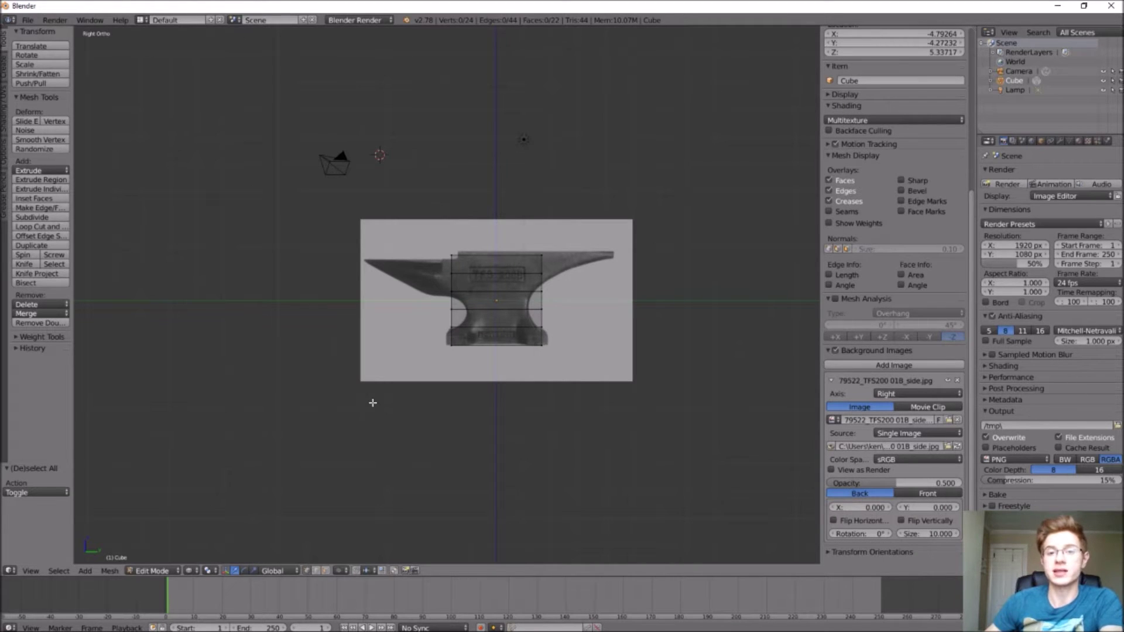
{"action": "scroll", "coordinate": [358, 406], "scroll_direction": "up", "scroll_amount": 1}
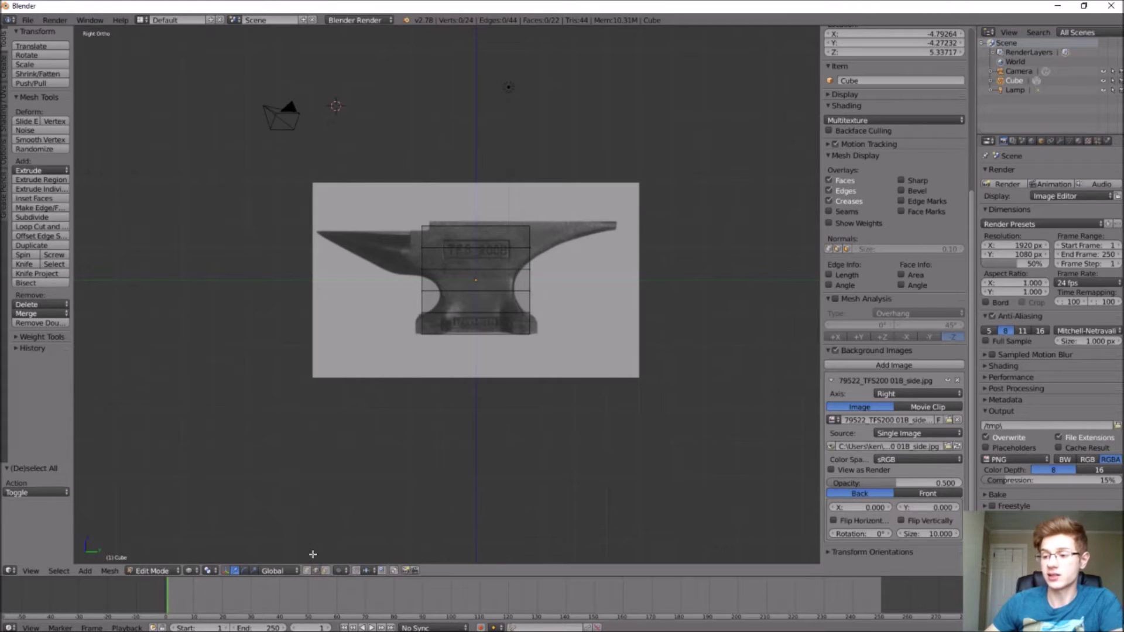
Select the lowest horizontal edge loop and scale it uniformly by about 1.103 to match the upper edge of the anvil's base
{"action": "right_click", "coordinate": [452, 312], "text": "alt"}
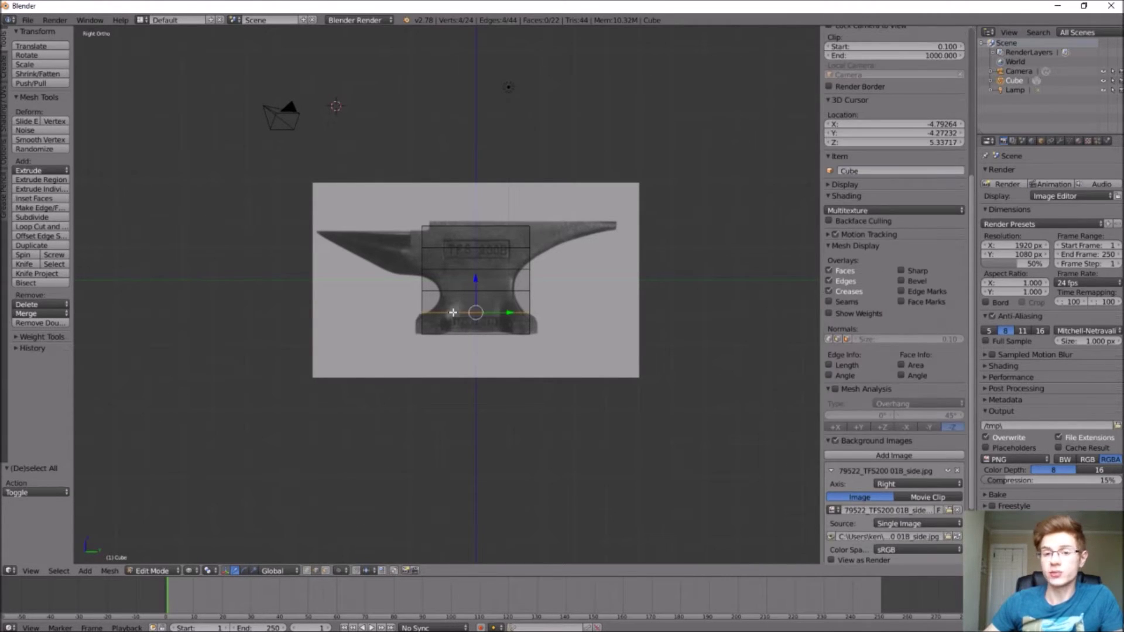
{"action": "middle_click_drag", "start_coordinate": [402, 396], "coordinate": [424, 414]}
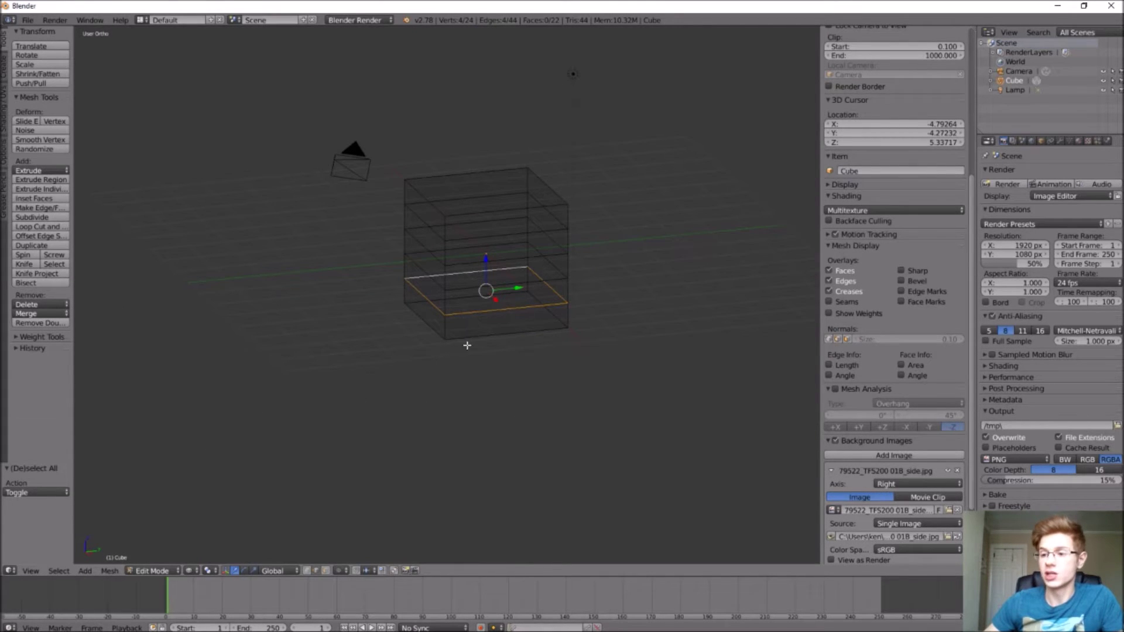
{"action": "left_click", "coordinate": [30, 572]}
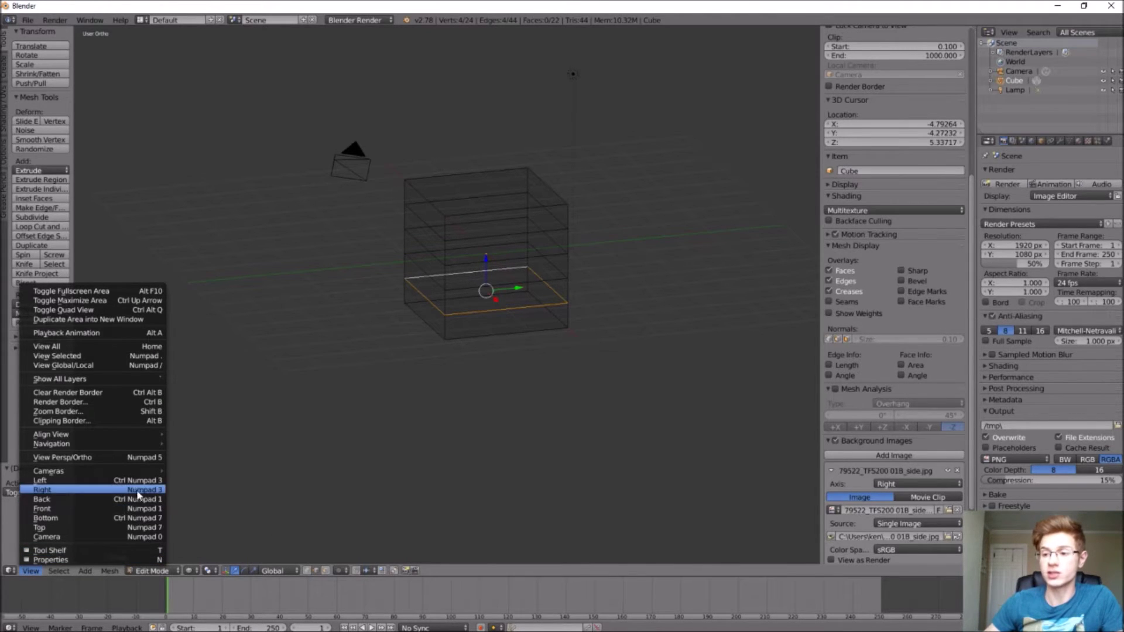
{"action": "key", "text": "KP_3"}
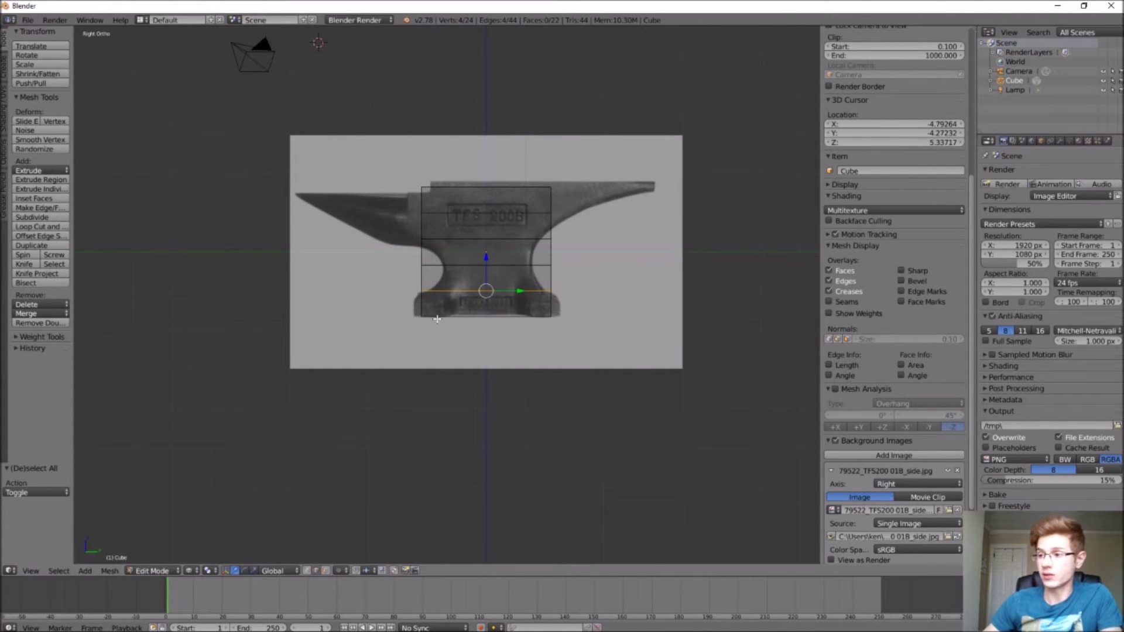
{"action": "key", "text": "s"}
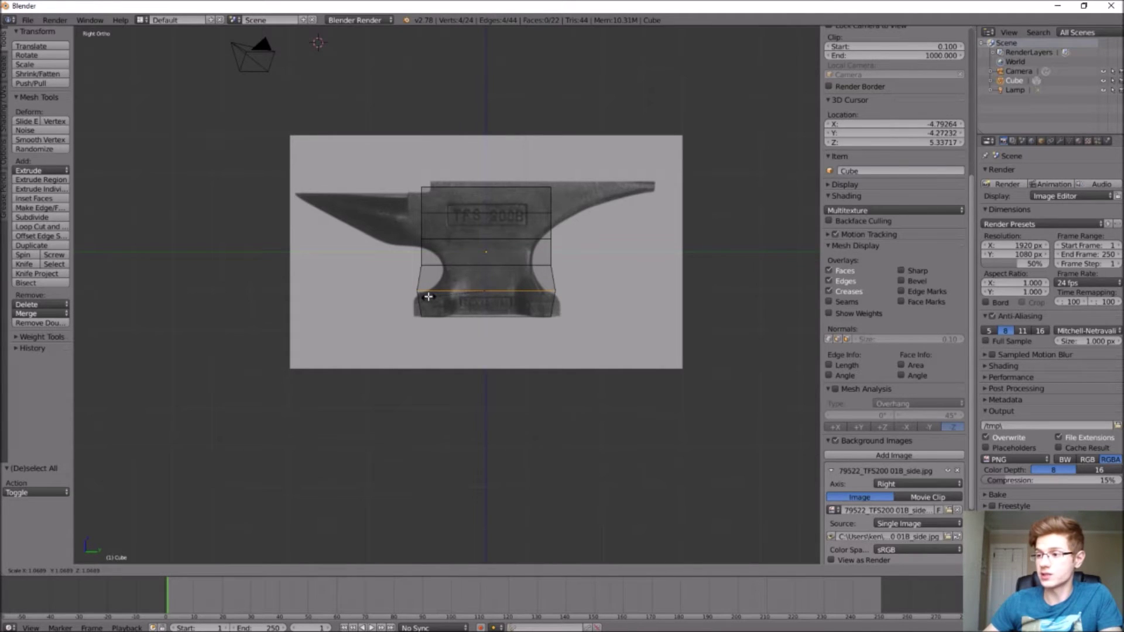
{"action": "left_click", "coordinate": [426, 297]}
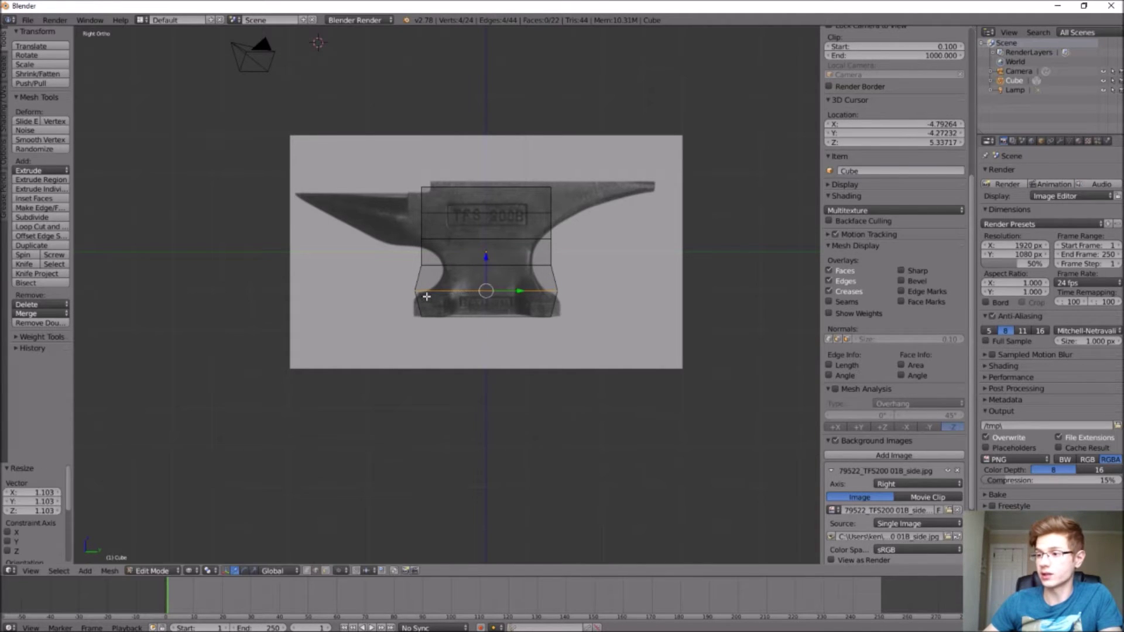
Select all four vertices at the bottom of the mesh and scale them outward to the width of the anvil's foot
{"action": "right_click", "coordinate": [441, 317]}
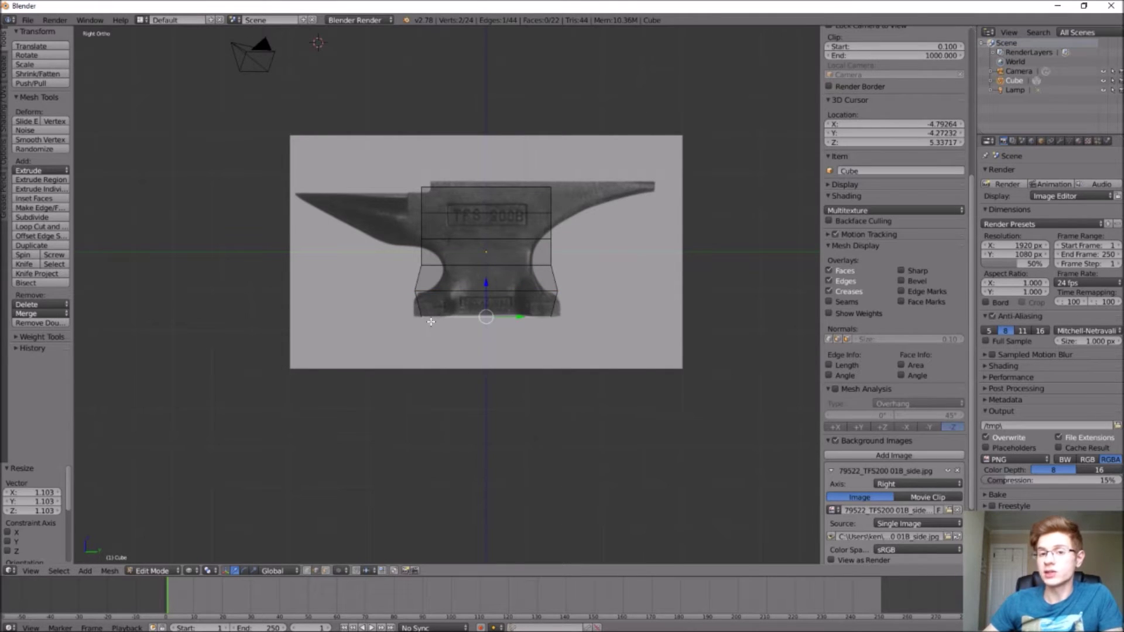
{"action": "mouse_move", "coordinate": [431, 321]}
{"action": "middle_mouse_down"}
{"action": "mouse_move", "coordinate": [449, 329]}
{"action": "mouse_move", "coordinate": [431, 309]}
{"action": "middle_mouse_up"}
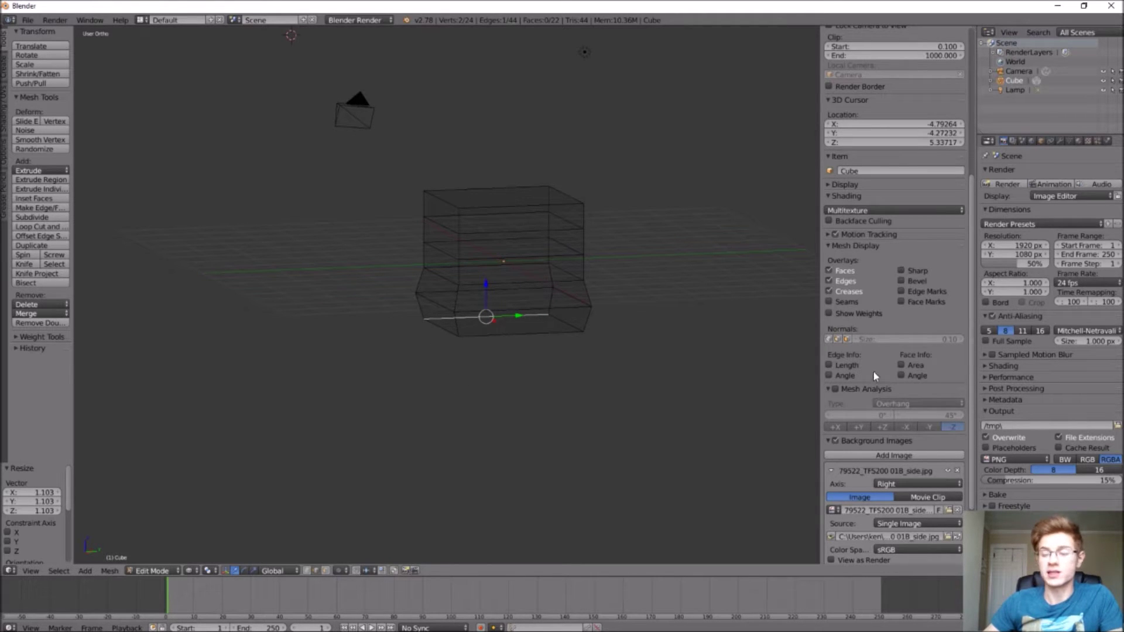
{"action": "key", "text": "KP_3"}
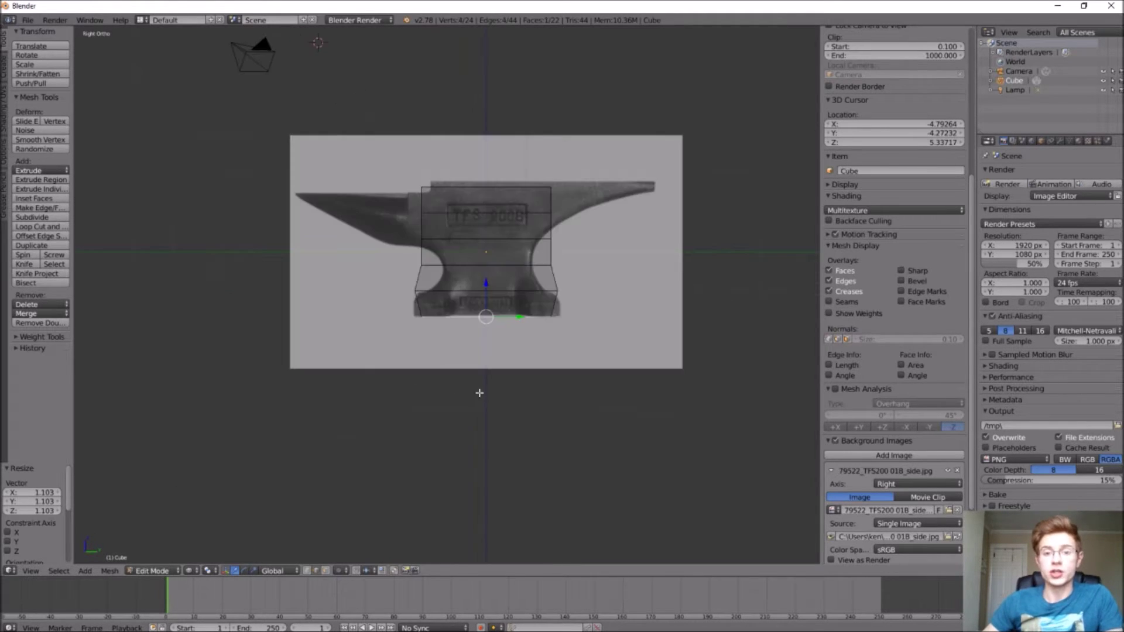
{"action": "key", "text": "b"}
{"action": "left_click_drag", "start_coordinate": [576, 353], "coordinate": [405, 308]}
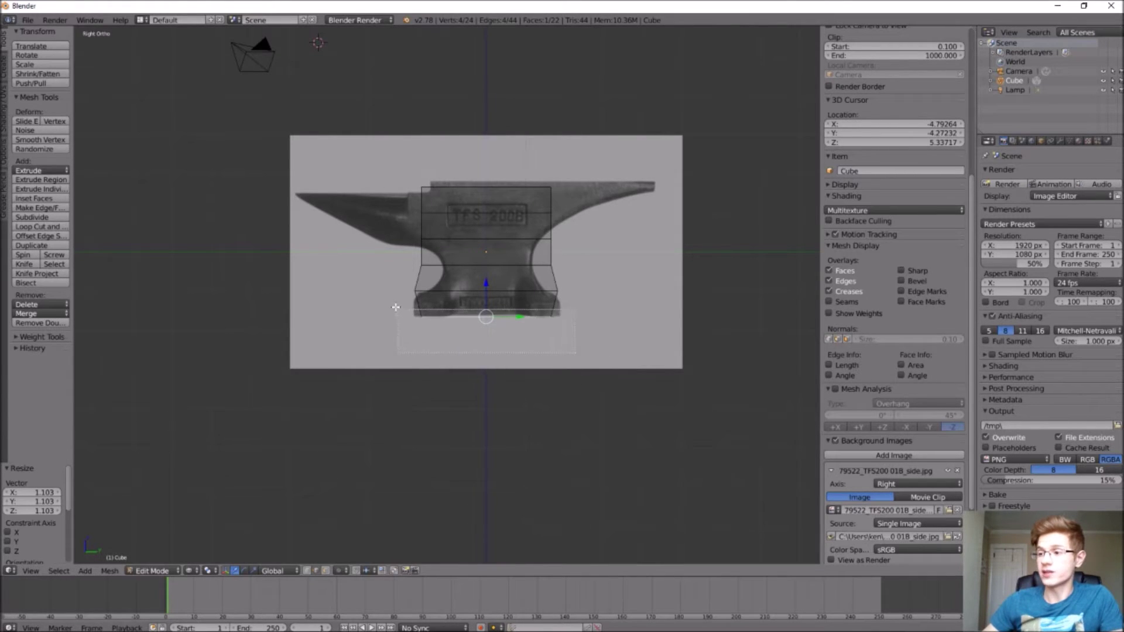
{"action": "middle_click_drag", "start_coordinate": [381, 329], "coordinate": [398, 349]}
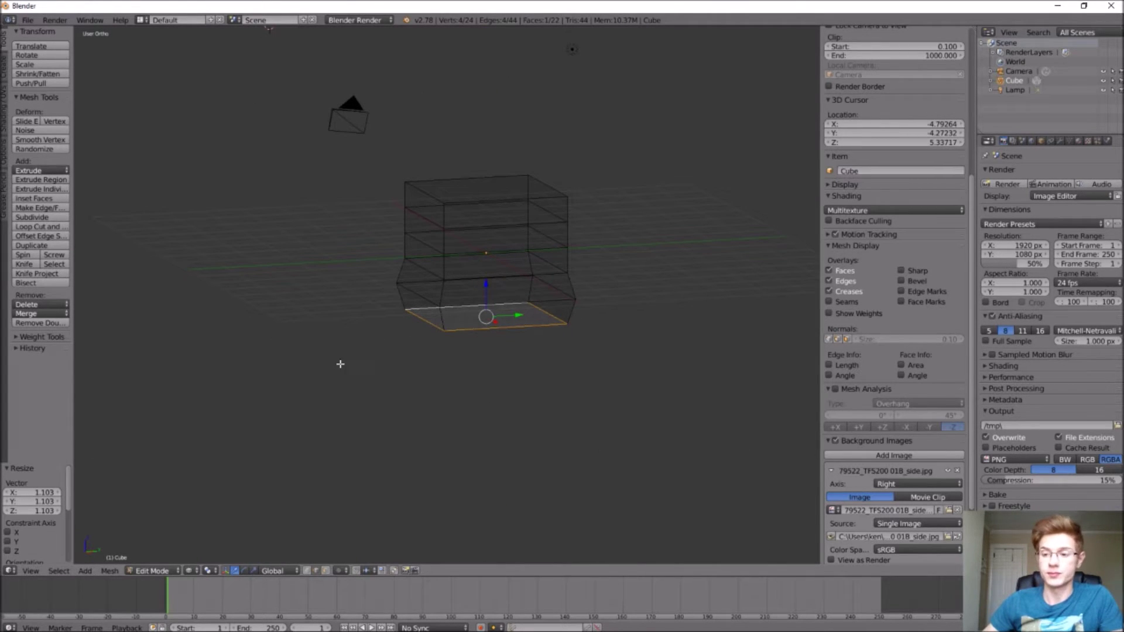
{"action": "key", "text": "KP_3"}
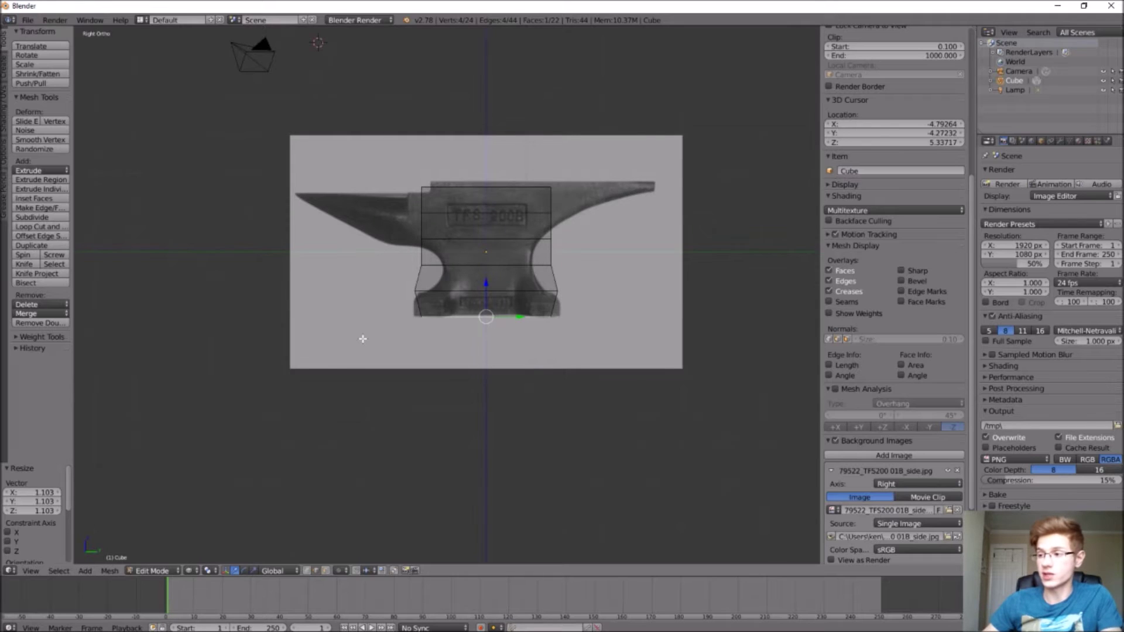
{"action": "key", "text": "s"}
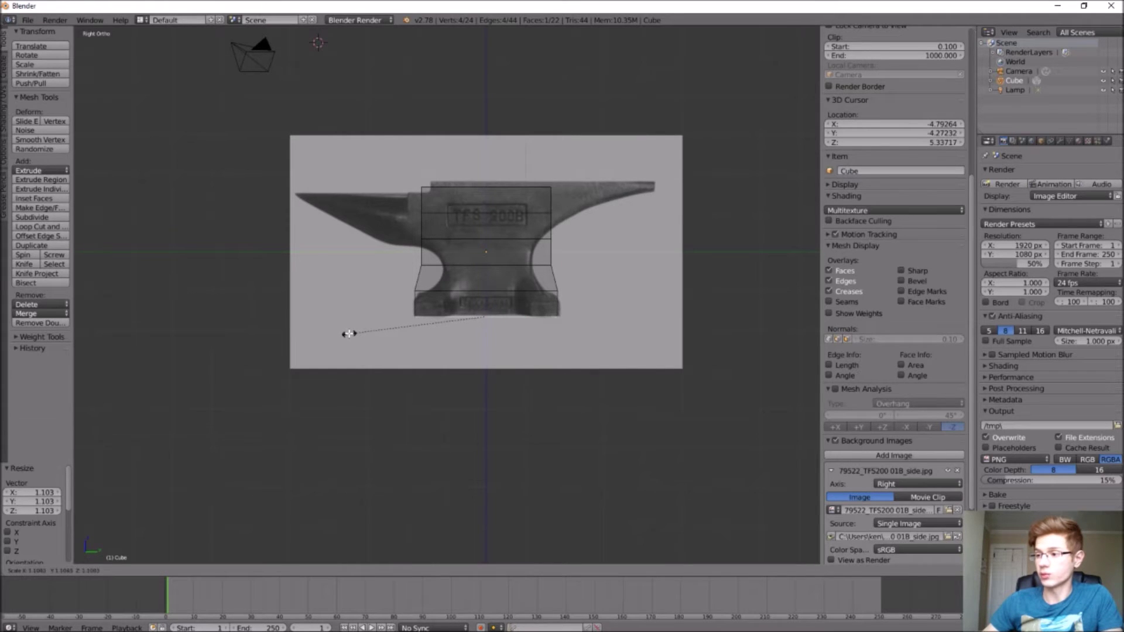
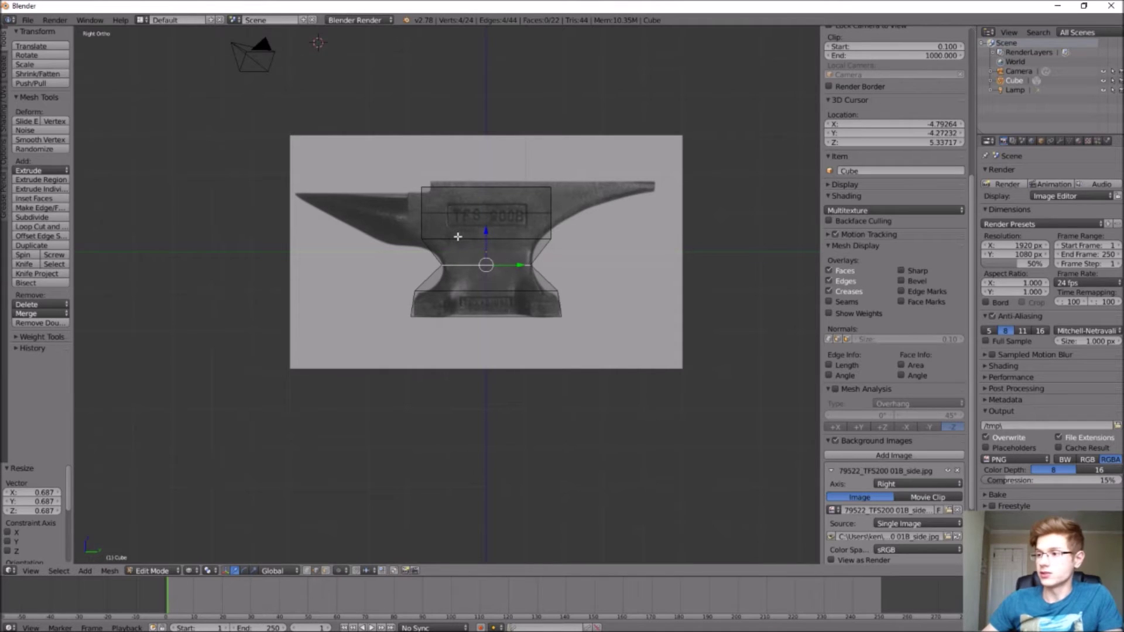
Move the edge loop just above the narrowed waist down about 0.216 along Z
{"action": "key", "text": "g"}
{"action": "key", "text": "z"}
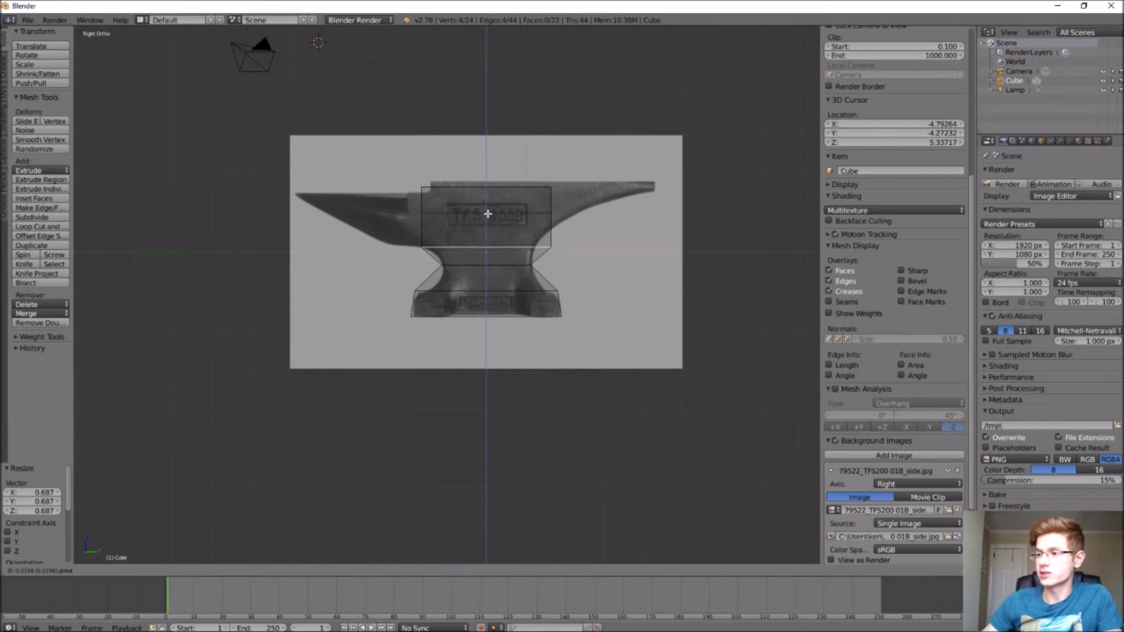
{"action": "left_click", "coordinate": [488, 215]}
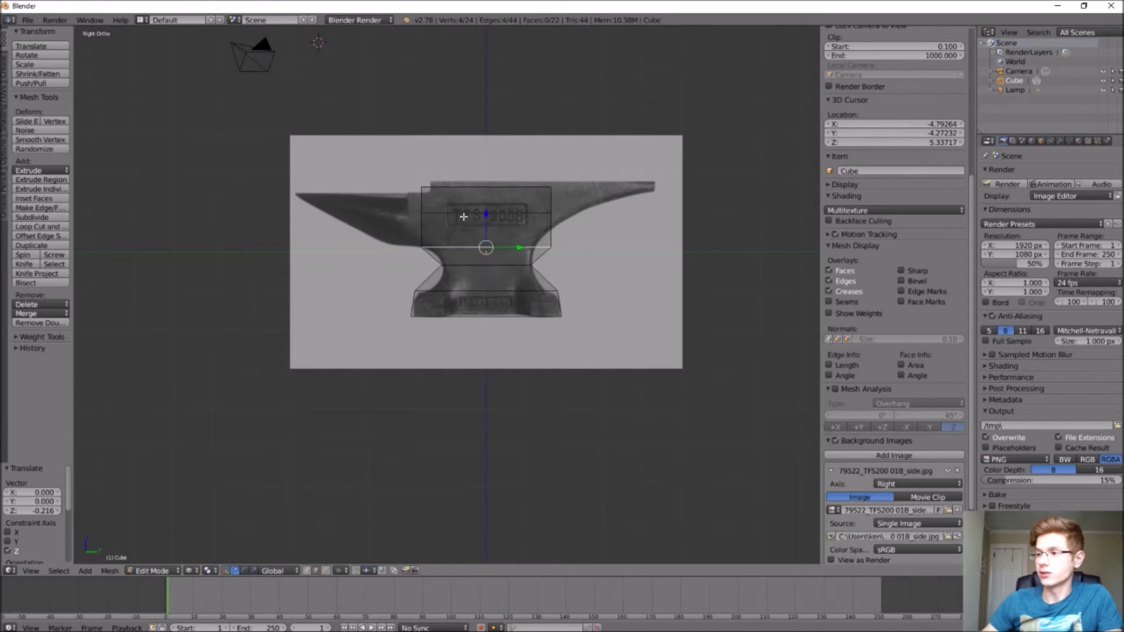
Lower the edge loop just below the top slightly along Z and scale it uniformly by about 2.215 toward the horn's outline
{"action": "right_click", "coordinate": [472, 213]}
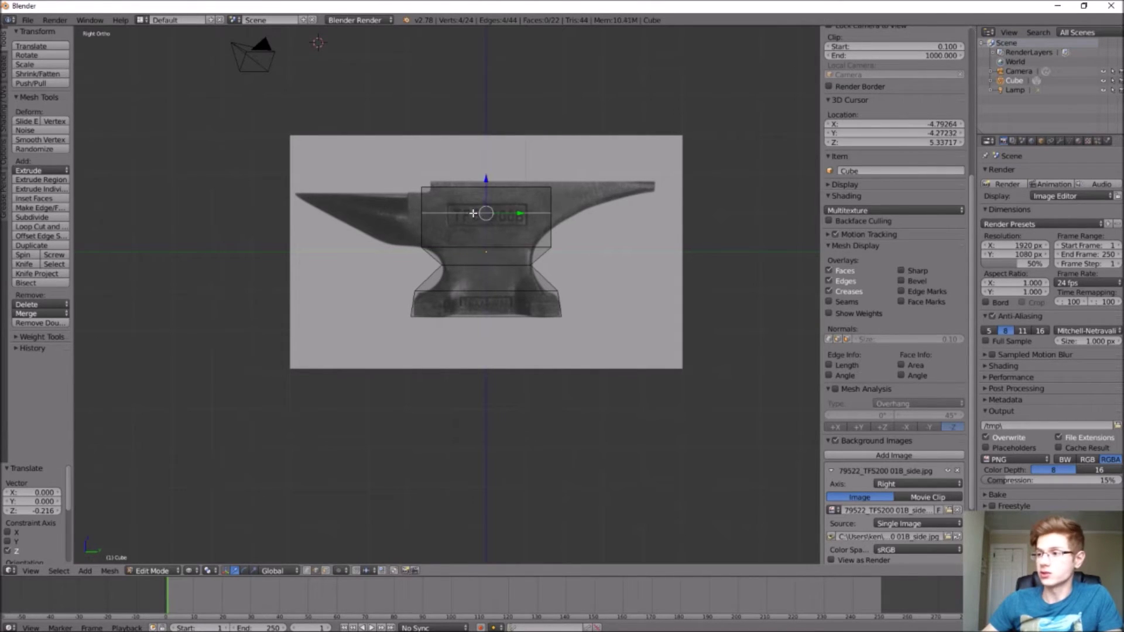
{"action": "left_click_drag", "start_coordinate": [486, 177], "coordinate": [485, 185]}
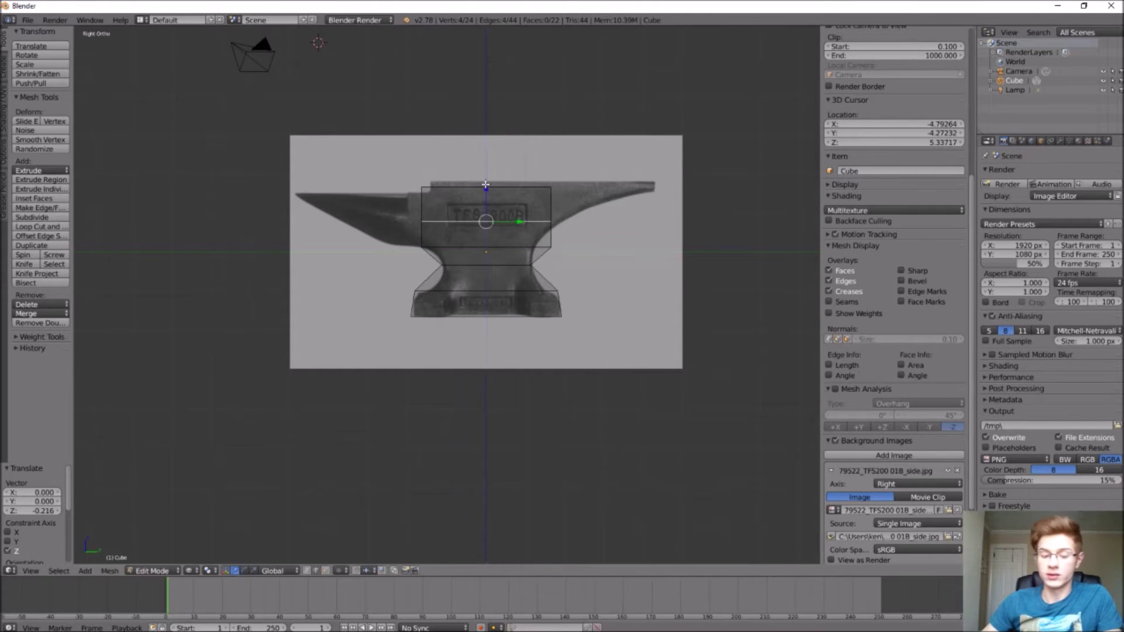
{"action": "key", "text": "s"}
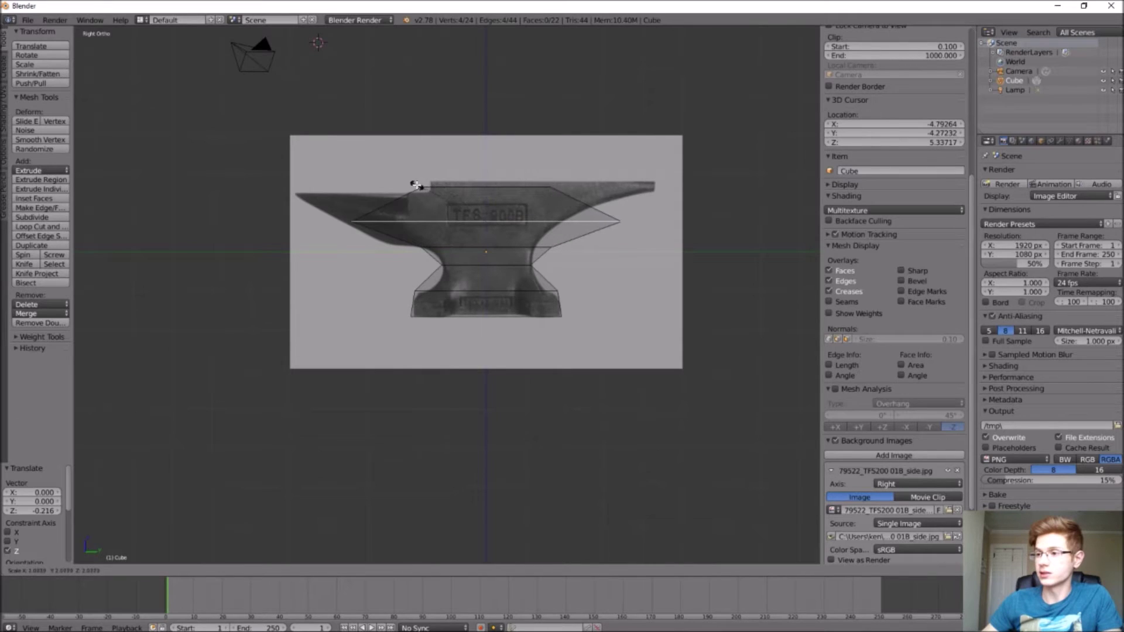
{"action": "left_click", "coordinate": [412, 185]}
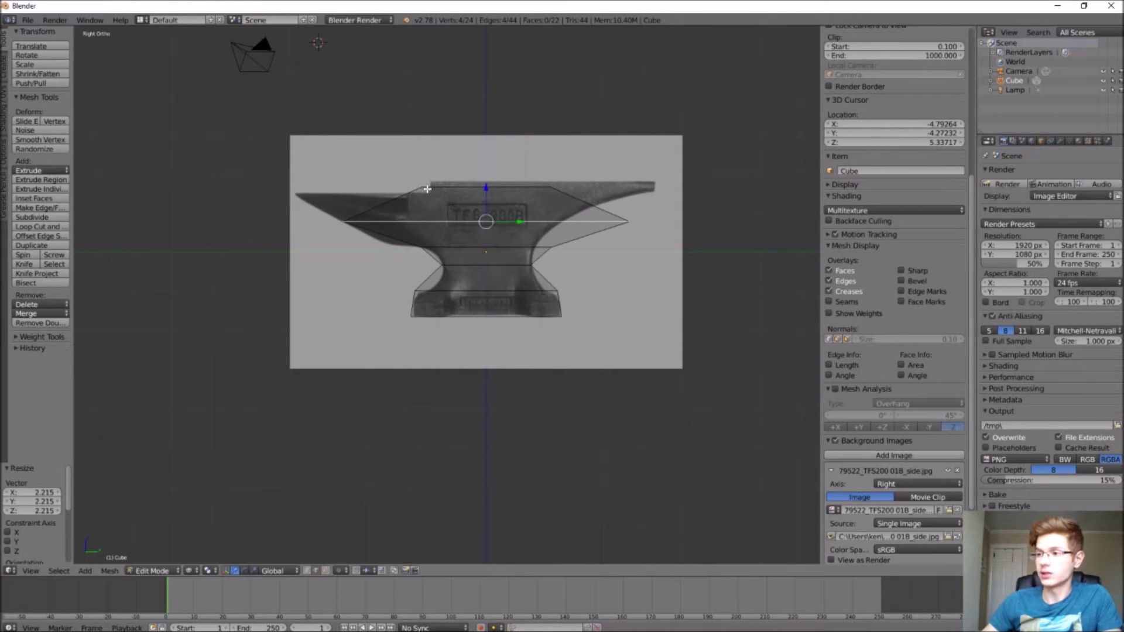
Scale the mesh's top edge loop outward until it reaches the horn's tip, and deselect everything
{"action": "right_click", "coordinate": [440, 188]}
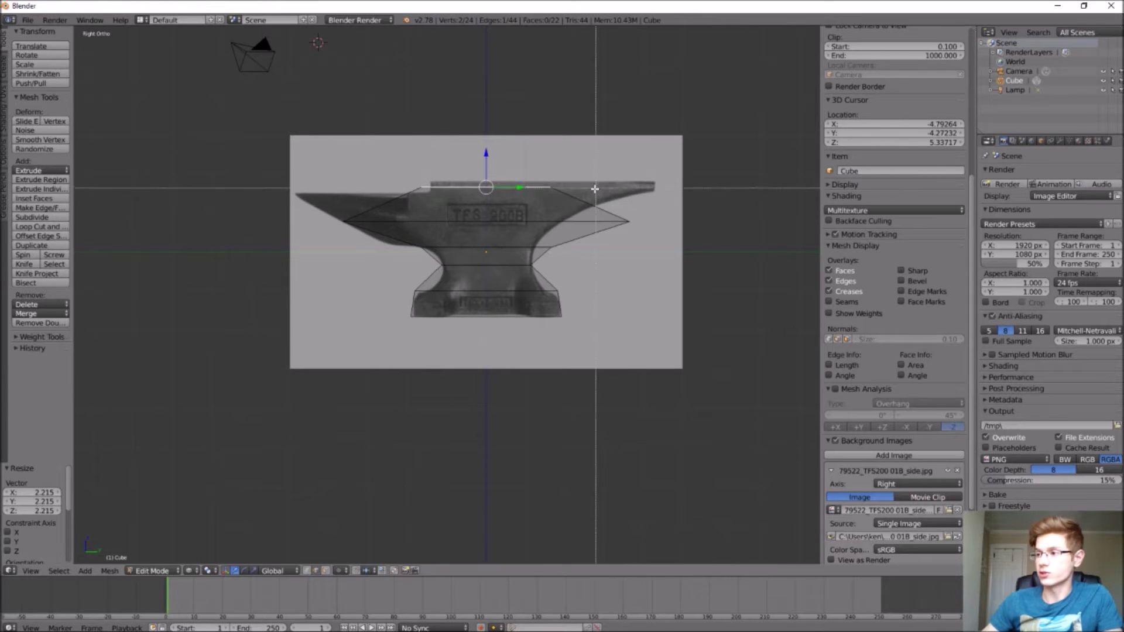
{"action": "left_click_drag", "start_coordinate": [405, 163], "coordinate": [391, 163]}
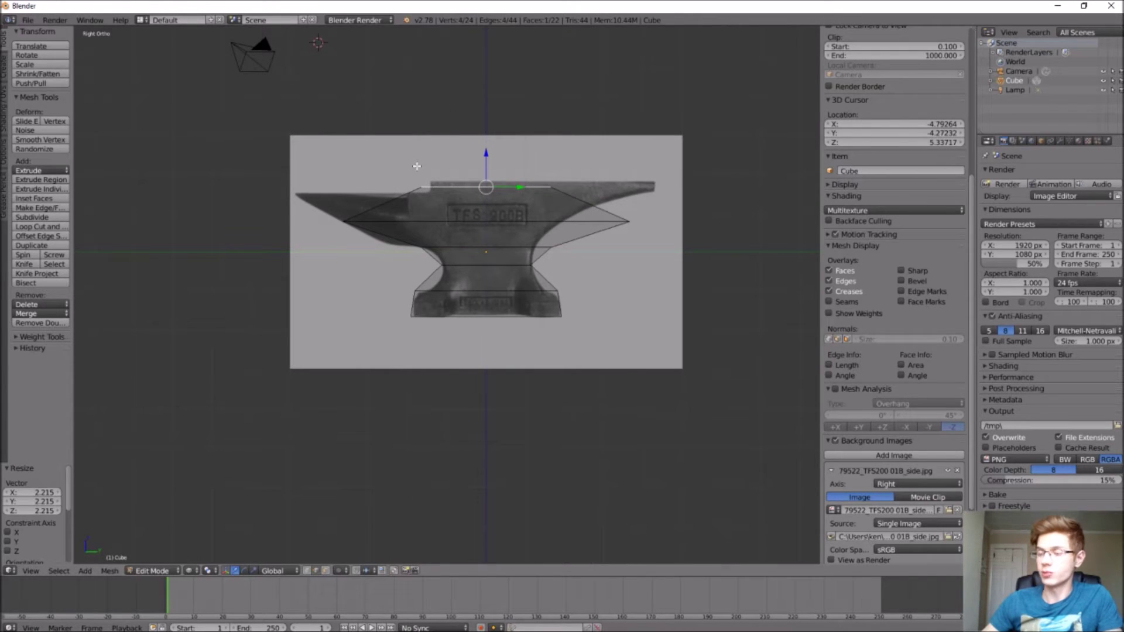
{"action": "key", "text": "s"}
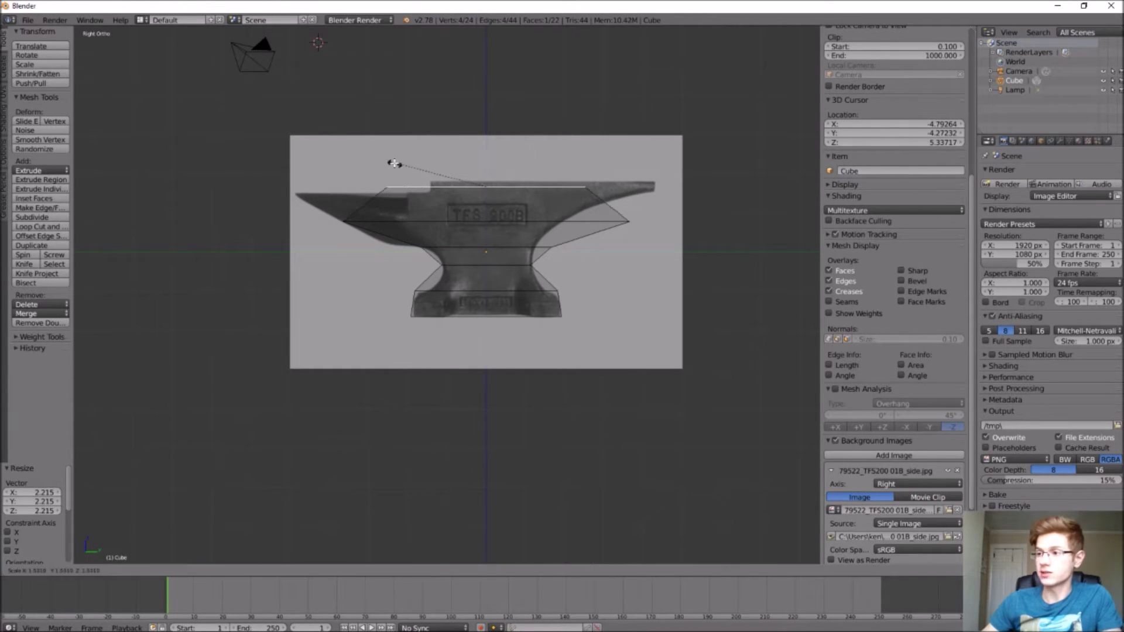
{"action": "left_click", "coordinate": [305, 172]}
{"action": "key", "text": "a"}
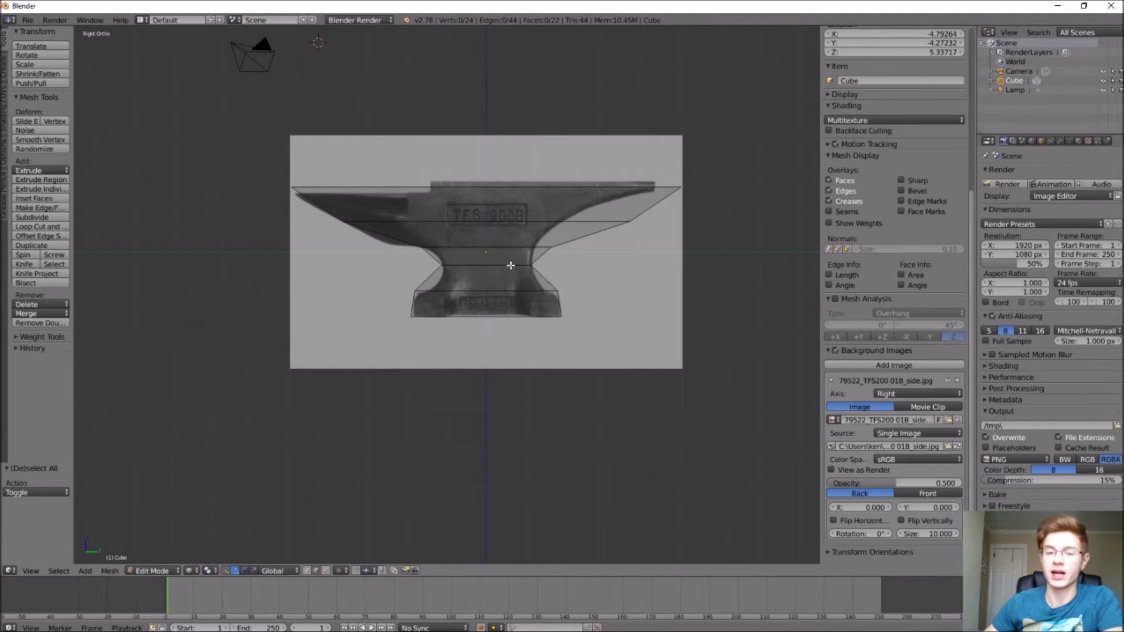
Move the heel-side edge of the loop below the top about -1.773 along Y to follow the heel's underside
{"action": "middle_click_drag", "start_coordinate": [636, 274], "coordinate": [569, 287], "text": "shift"}
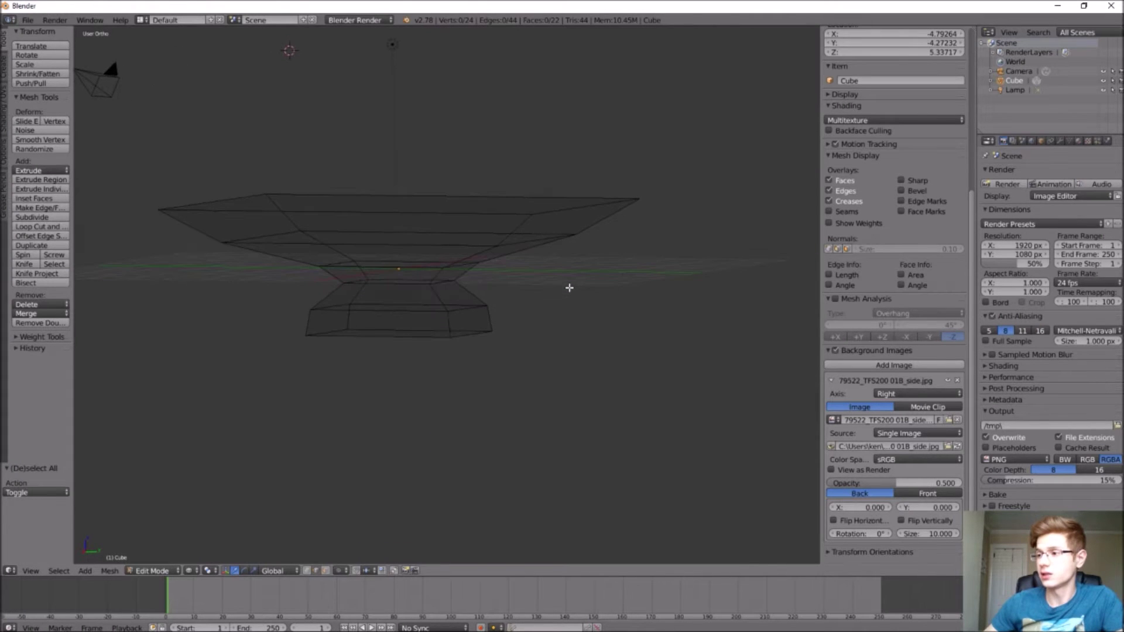
{"action": "right_click", "coordinate": [525, 239]}
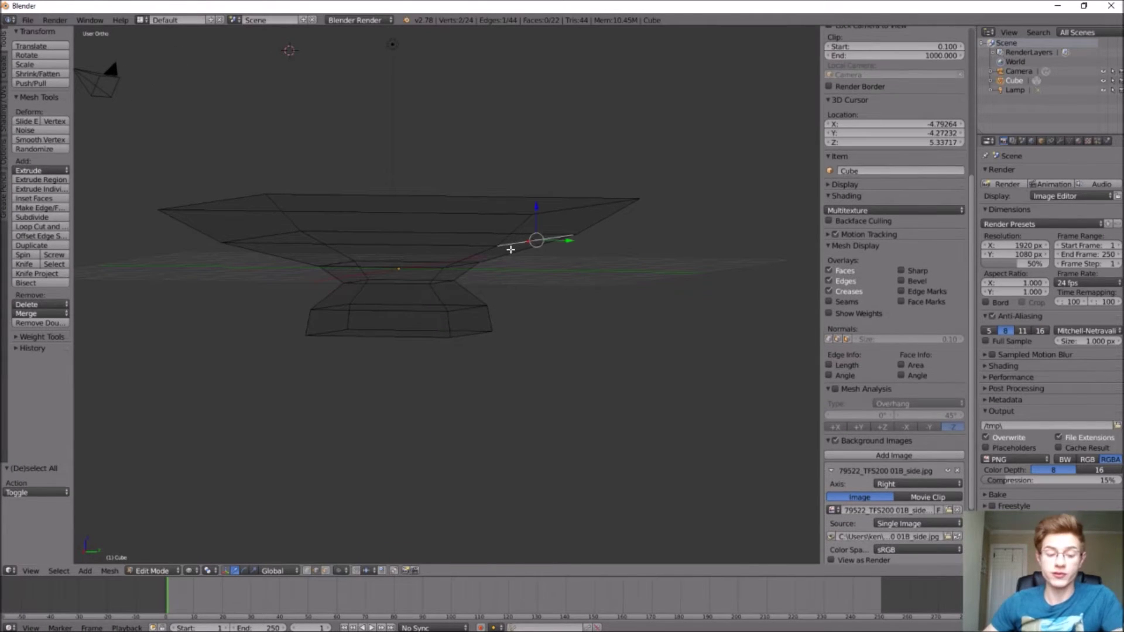
{"action": "key", "text": "KP_3"}
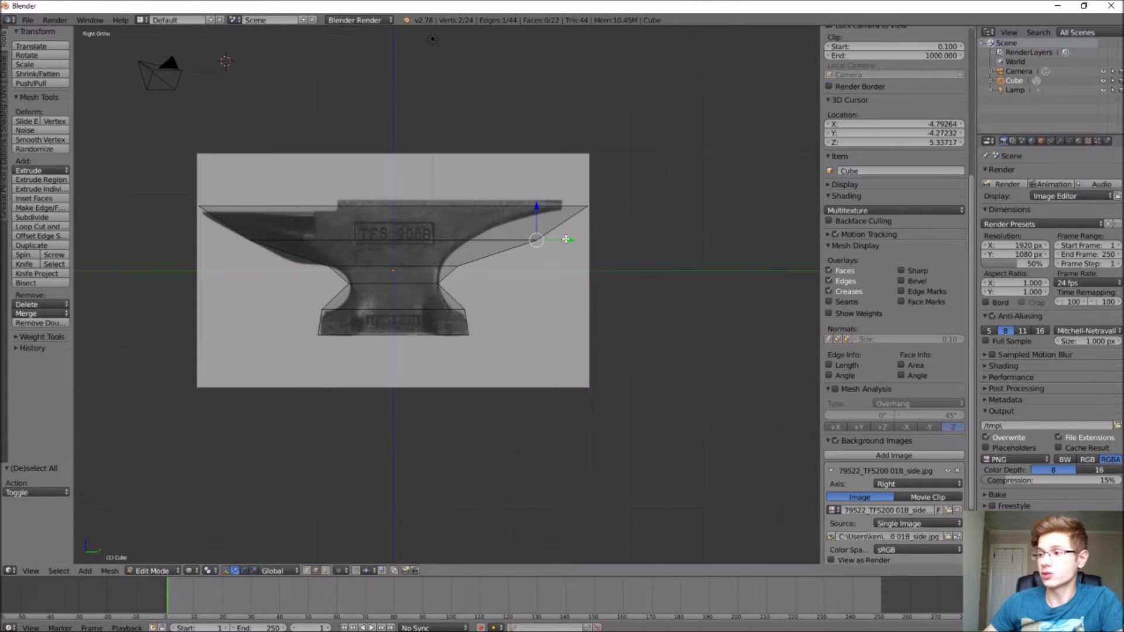
{"action": "key", "text": "g"}
{"action": "key", "text": "y"}
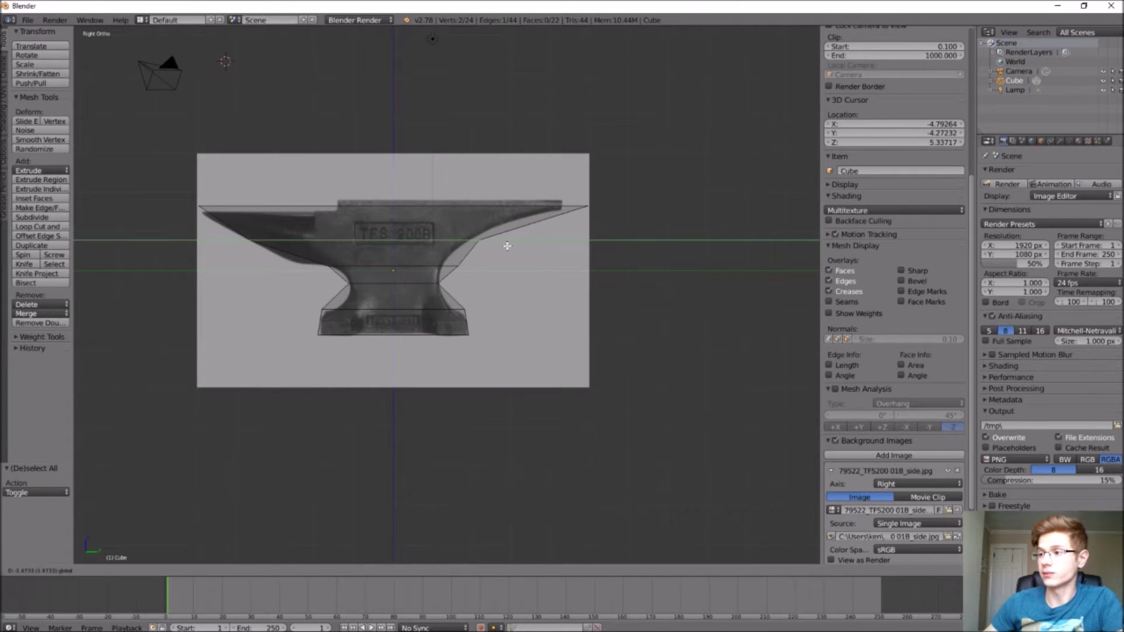
{"action": "left_click", "coordinate": [496, 246]}
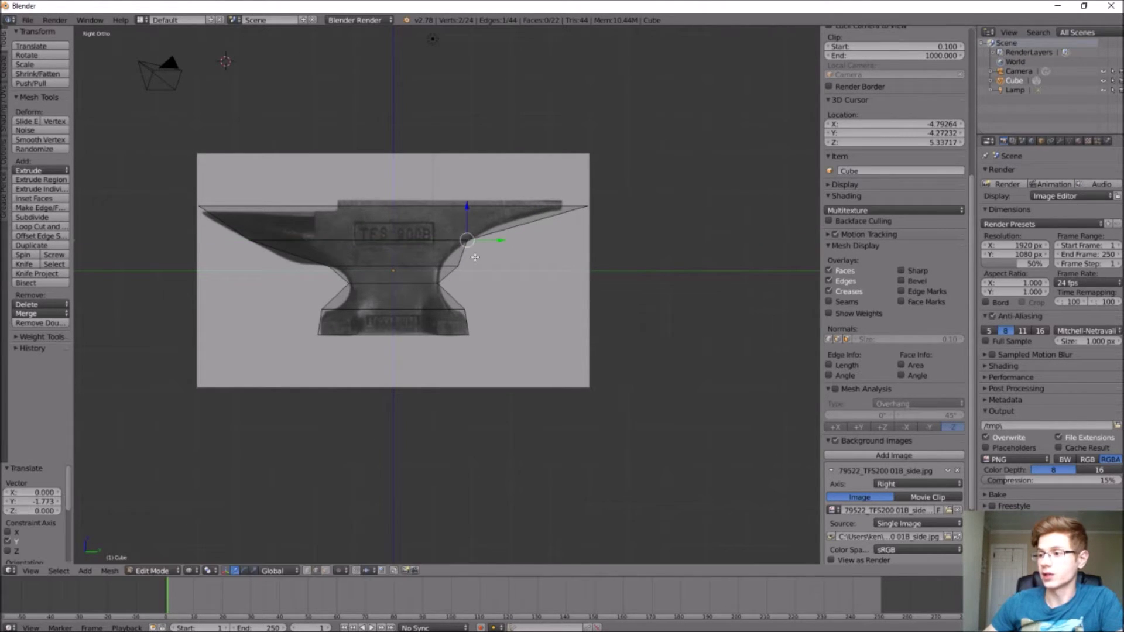
Move the top edge on the heel side about -0.659 along Y to the end of the anvil's heel
{"action": "mouse_move", "coordinate": [568, 220]}
{"action": "middle_mouse_down"}
{"action": "mouse_move", "coordinate": [557, 221]}
{"action": "mouse_move", "coordinate": [573, 206]}
{"action": "middle_mouse_up"}
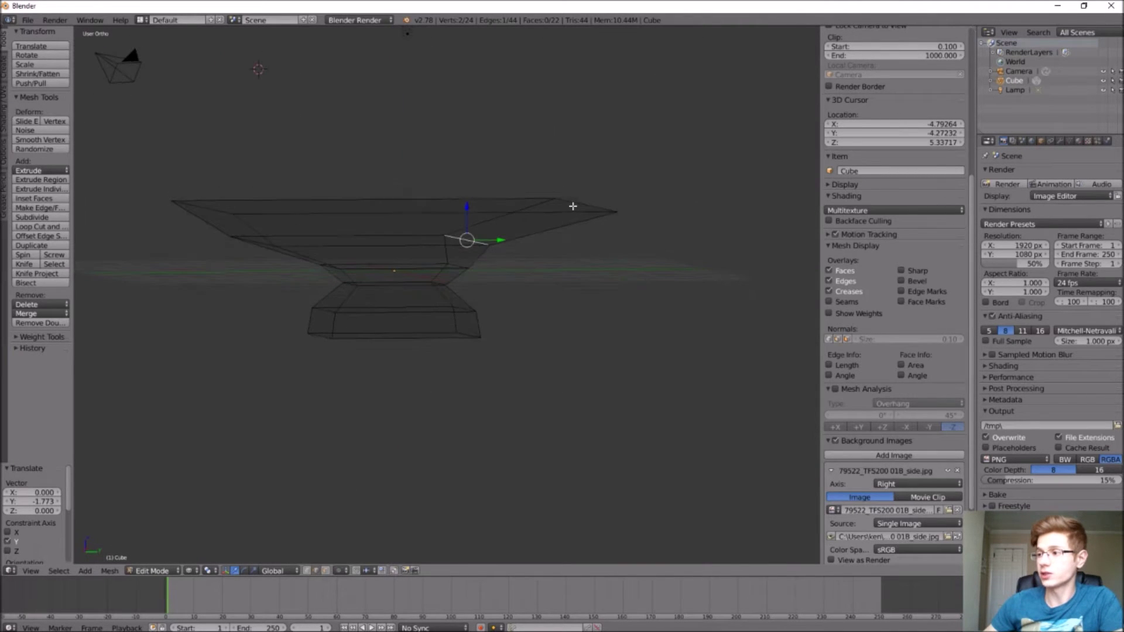
{"action": "right_click", "coordinate": [573, 204]}
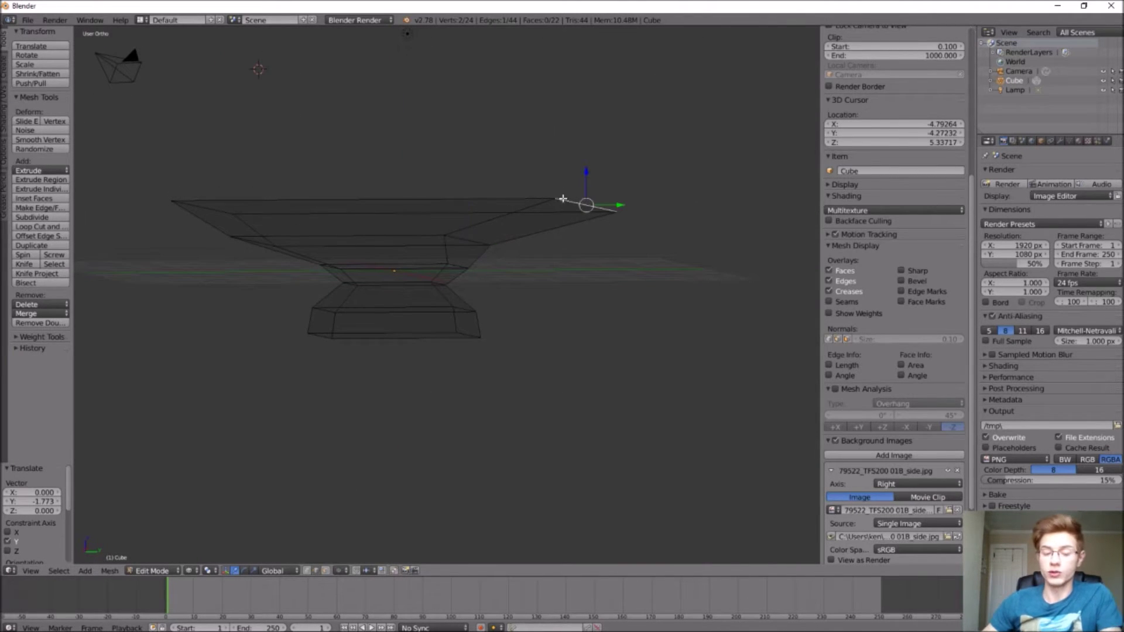
{"action": "key", "text": "KP_3"}
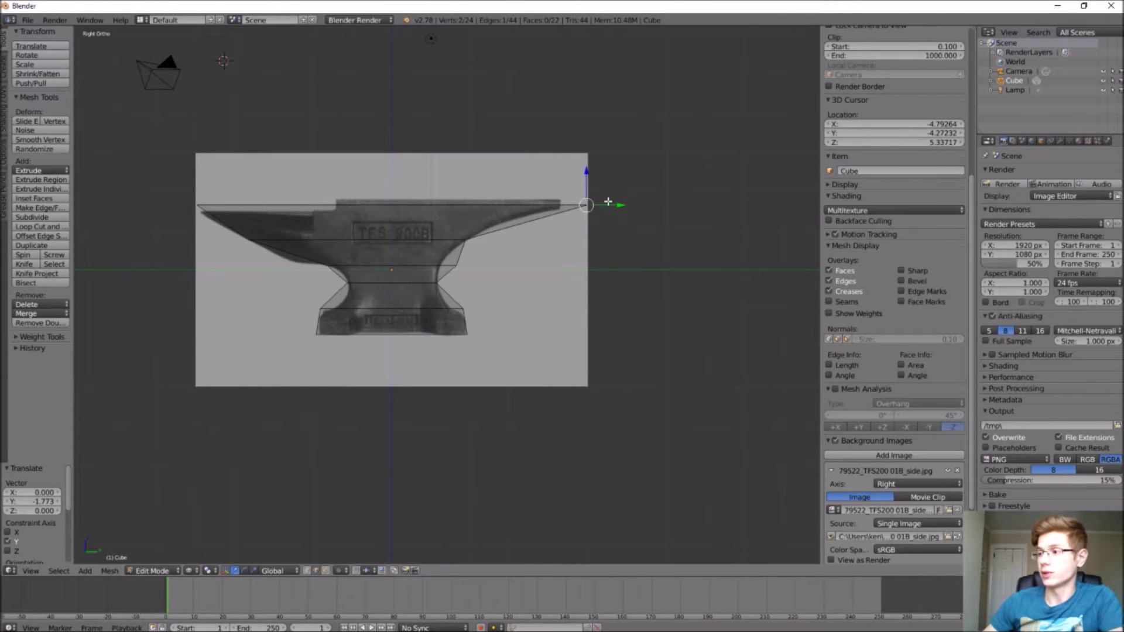
{"action": "left_click_drag", "start_coordinate": [609, 204], "coordinate": [583, 203]}
Move the heel-side edge of the loop just above the waist about -0.407 along Y to match the body's curve
{"action": "middle_click_drag", "start_coordinate": [469, 265], "coordinate": [434, 271]}
{"action": "right_click", "coordinate": [454, 270]}
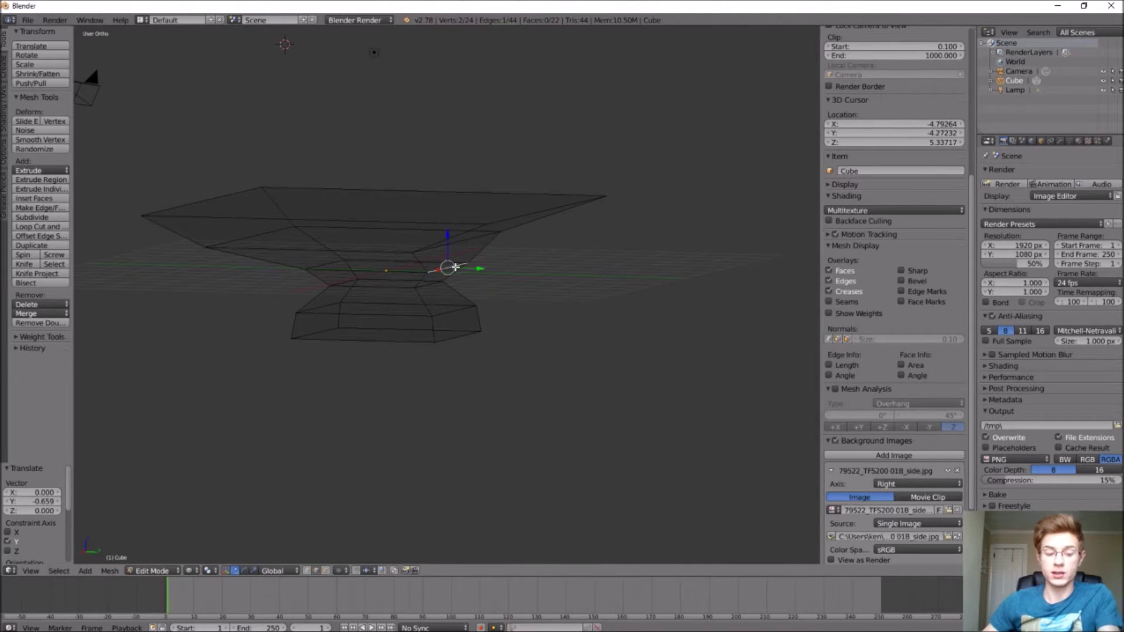
{"action": "key", "text": "KP_3"}
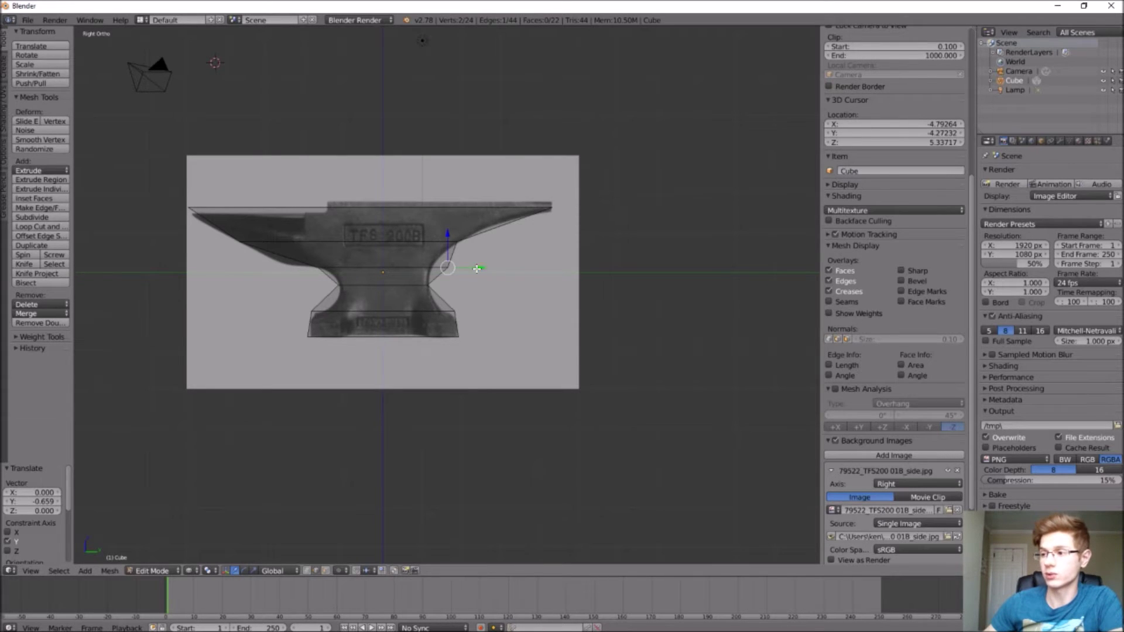
{"action": "key", "text": "g"}
{"action": "key", "text": "y"}
{"action": "left_click", "coordinate": [462, 275]}
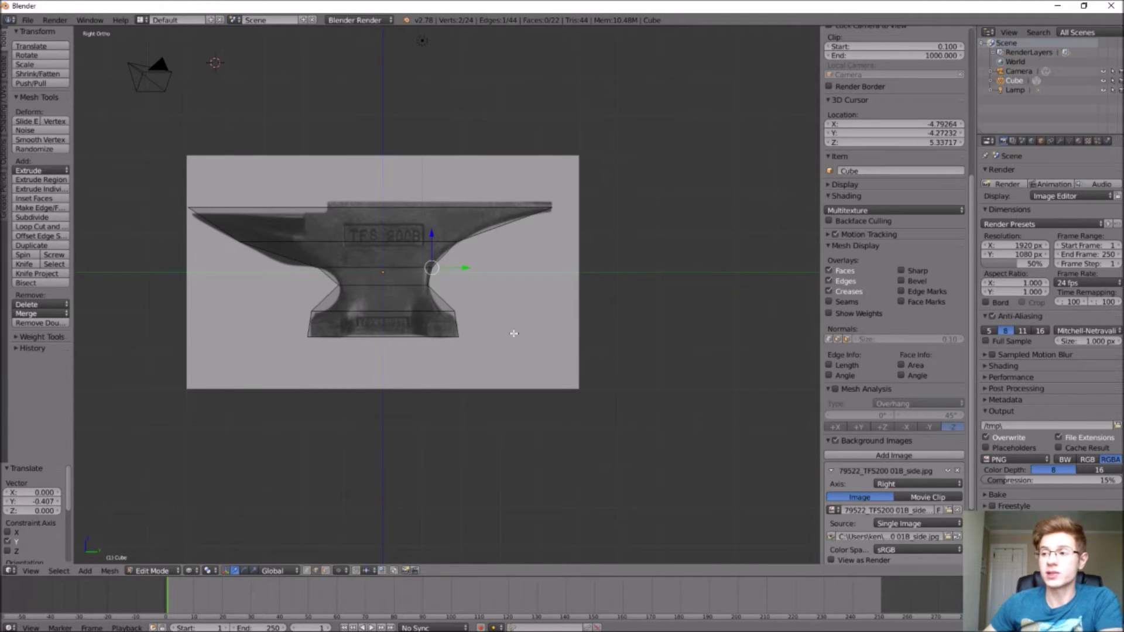
Return the mesh to solid shading and add a second background image slot
{"action": "mouse_move", "coordinate": [351, 396]}
{"action": "middle_mouse_down"}
{"action": "mouse_move", "coordinate": [396, 431]}
{"action": "mouse_move", "coordinate": [425, 387]}
{"action": "mouse_move", "coordinate": [446, 381]}
{"action": "mouse_move", "coordinate": [415, 378]}
{"action": "mouse_move", "coordinate": [428, 377]}
{"action": "middle_mouse_up"}
{"action": "key", "text": "z"}
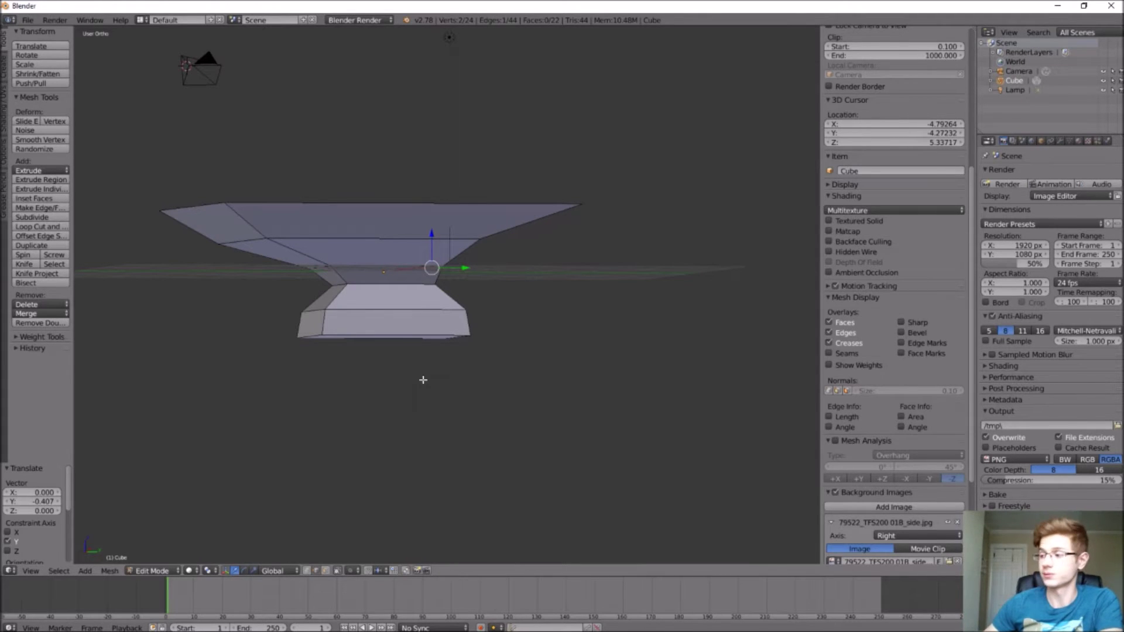
{"action": "scroll", "coordinate": [699, 415], "scroll_direction": "down", "scroll_amount": 2}
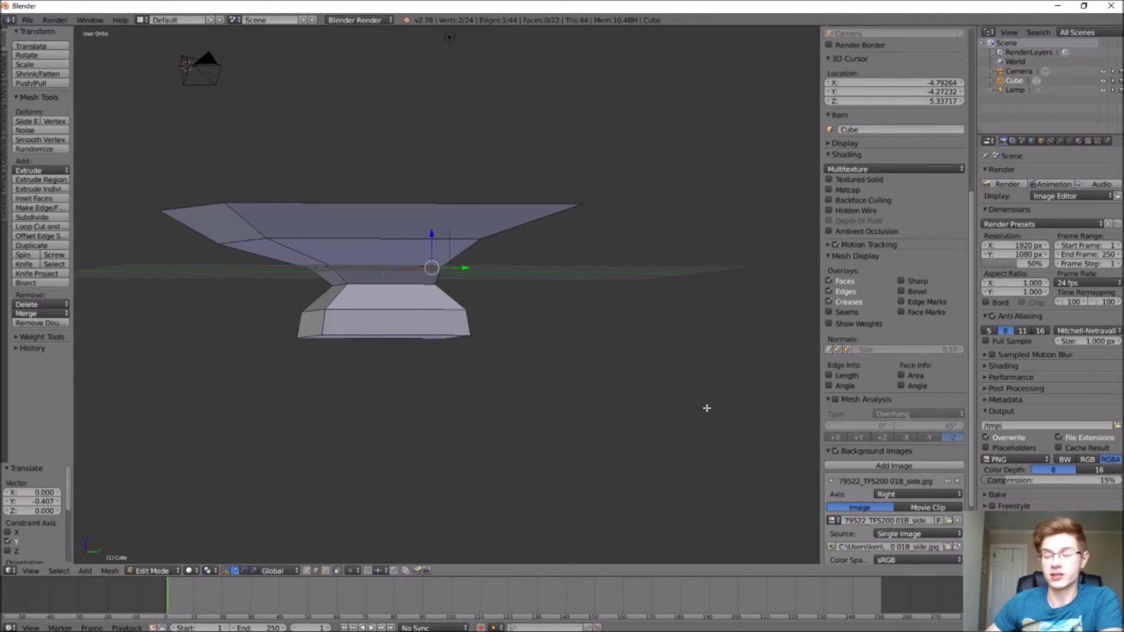
{"action": "scroll", "coordinate": [876, 395], "scroll_direction": "down", "scroll_amount": 4}
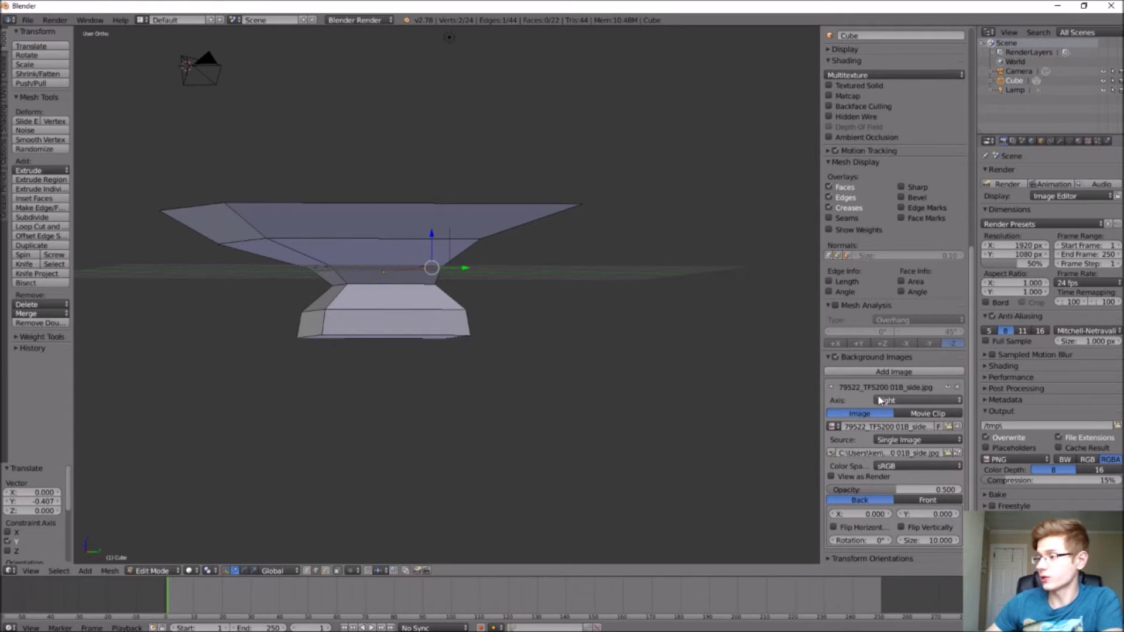
{"action": "left_click", "coordinate": [897, 374]}
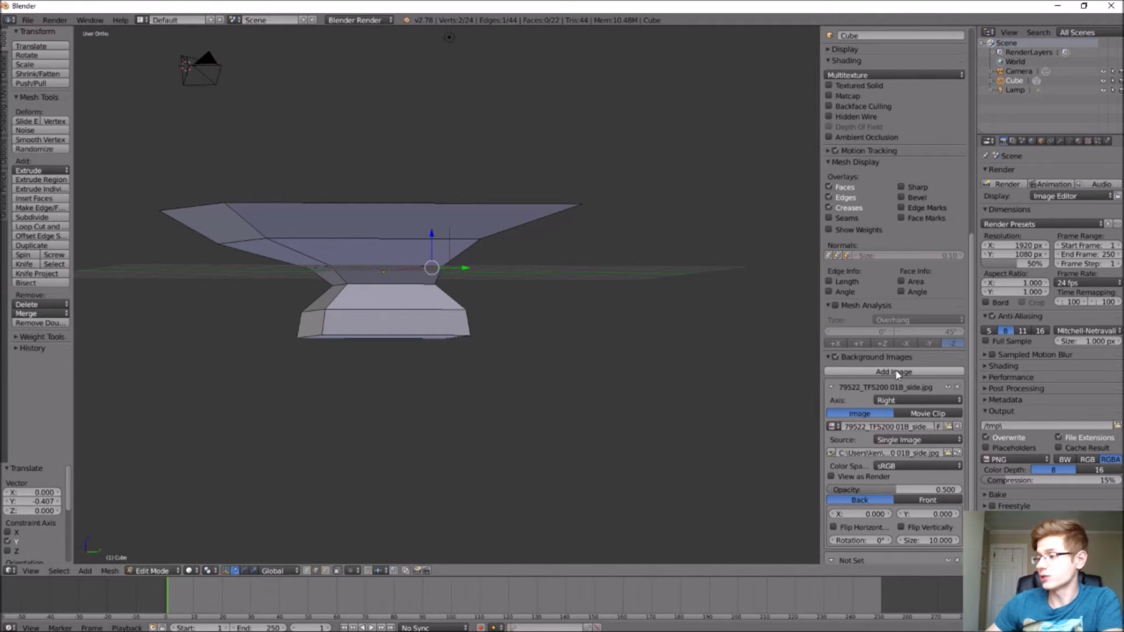
{"action": "scroll", "coordinate": [895, 379], "scroll_direction": "down", "scroll_amount": 2}
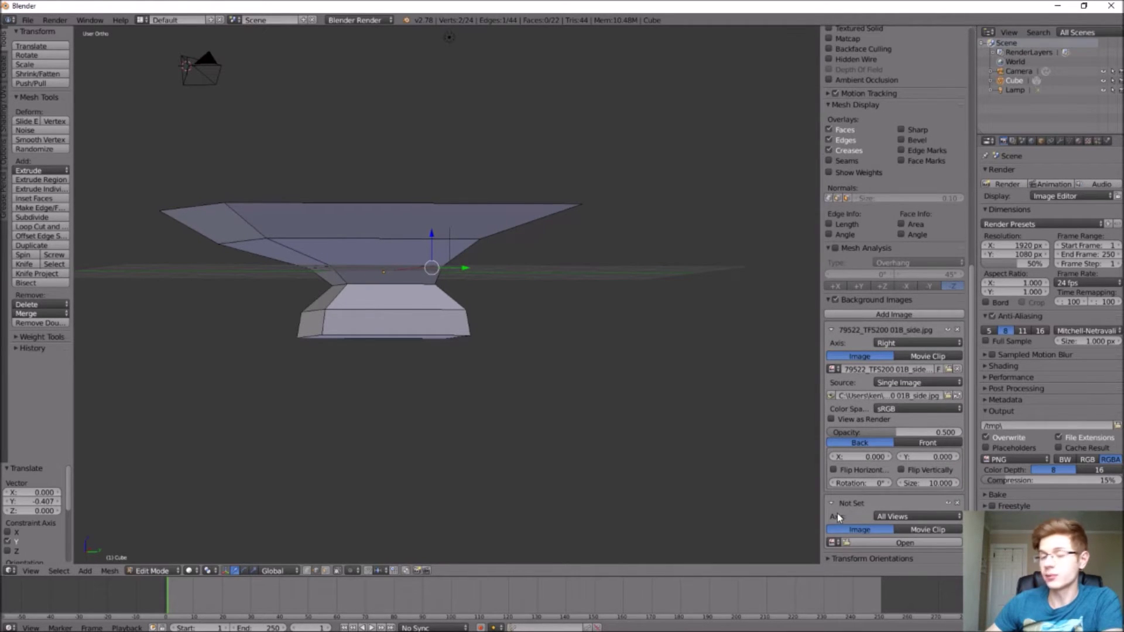
Load "120 LB Anvil - top view.jpg" from the Anvil project's Pictures folder into the new background image slot
{"action": "left_click", "coordinate": [858, 542]}
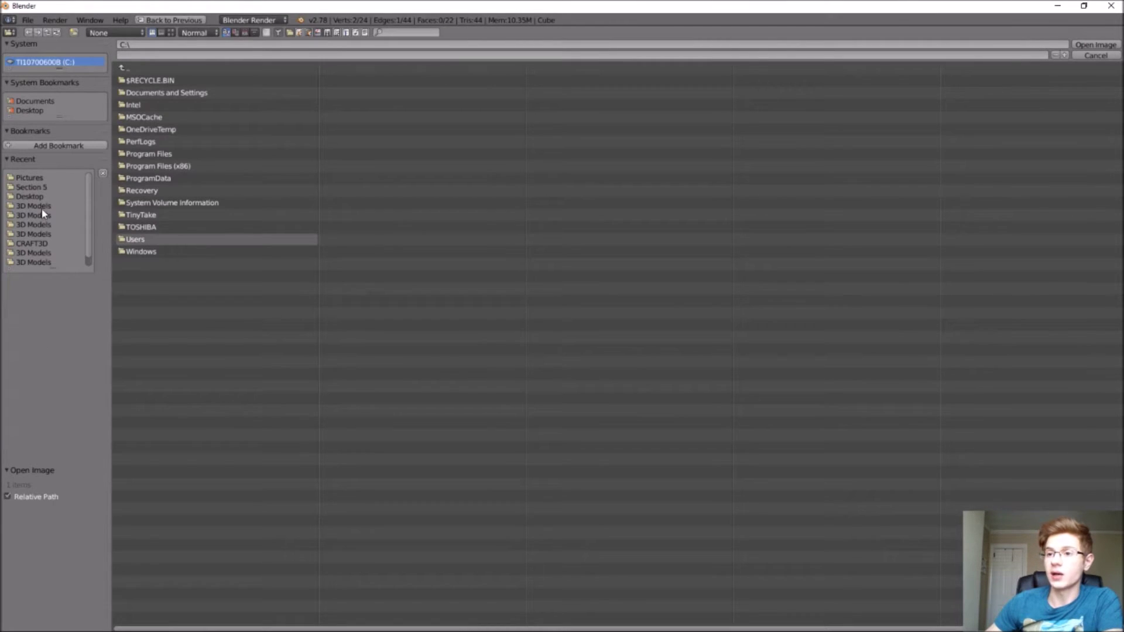
{"action": "left_click", "coordinate": [44, 243]}
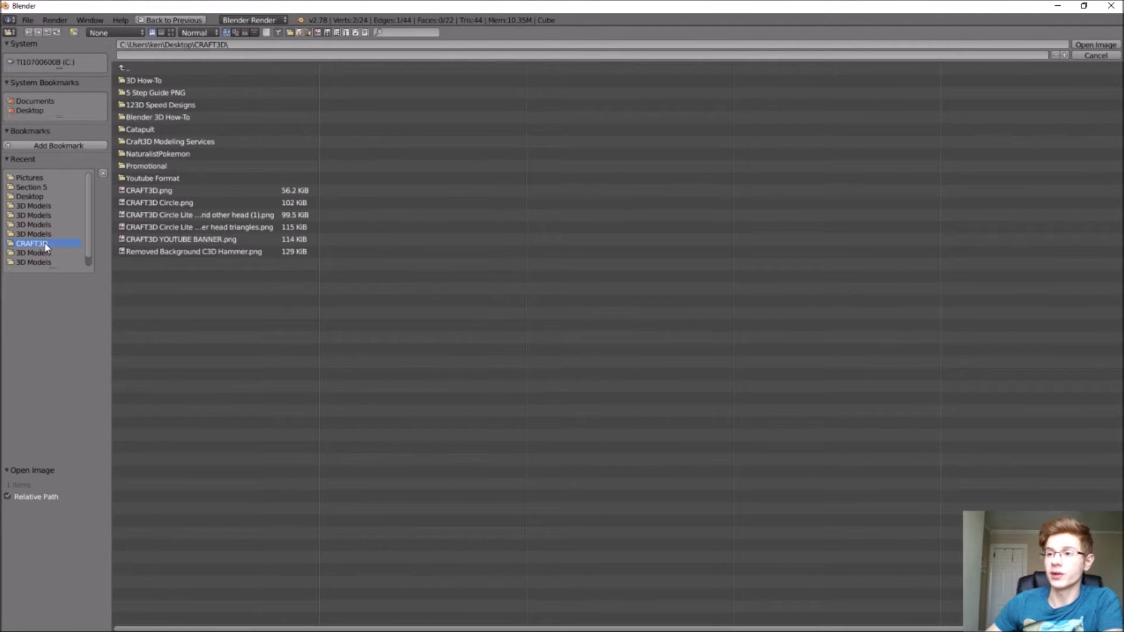
{"action": "left_click", "coordinate": [179, 117]}
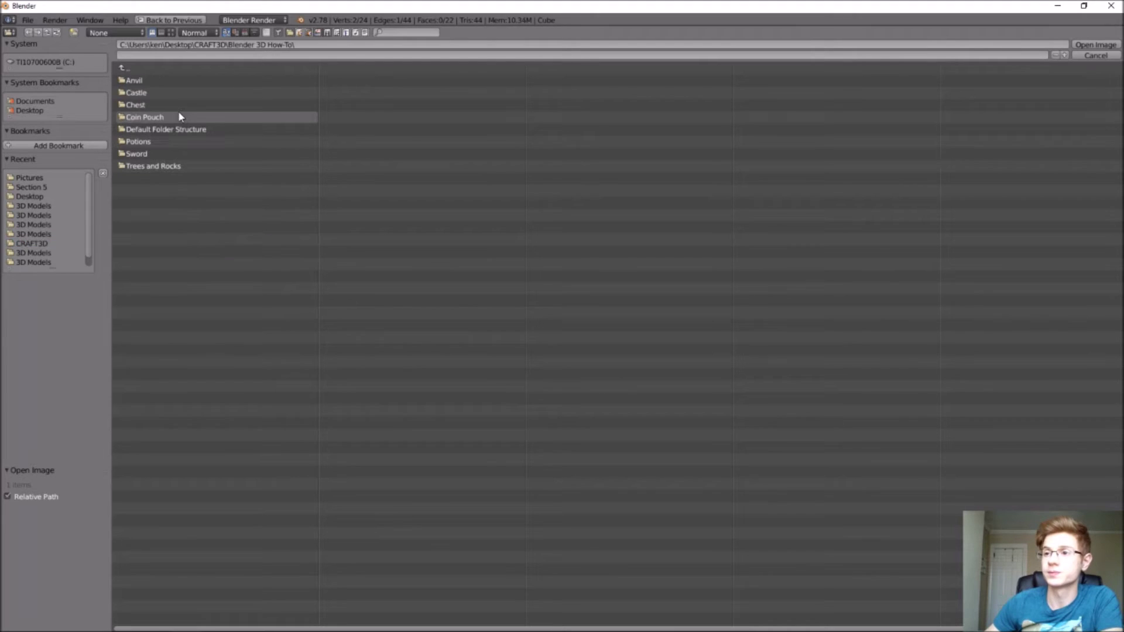
{"action": "left_click", "coordinate": [180, 80]}
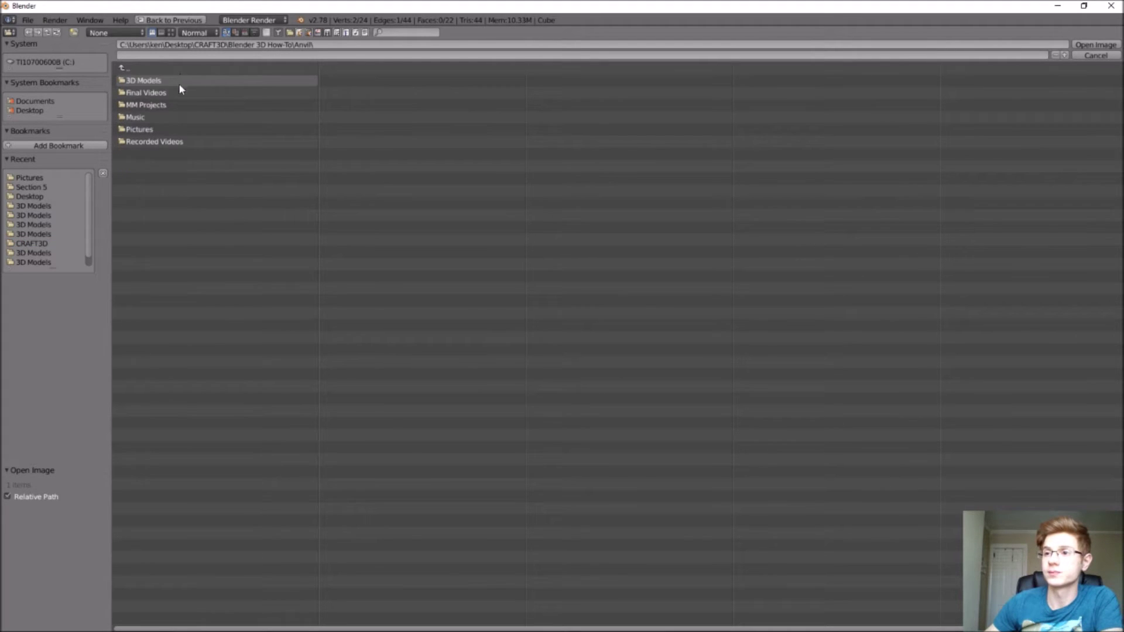
{"action": "left_click", "coordinate": [166, 129]}
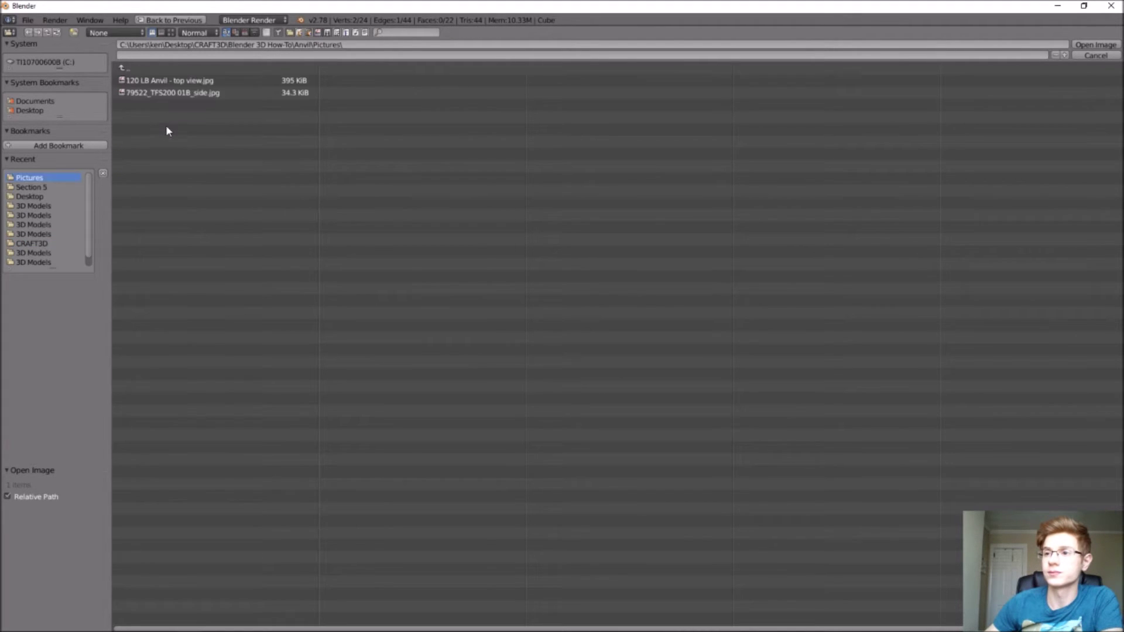
{"action": "double_click", "coordinate": [176, 81]}
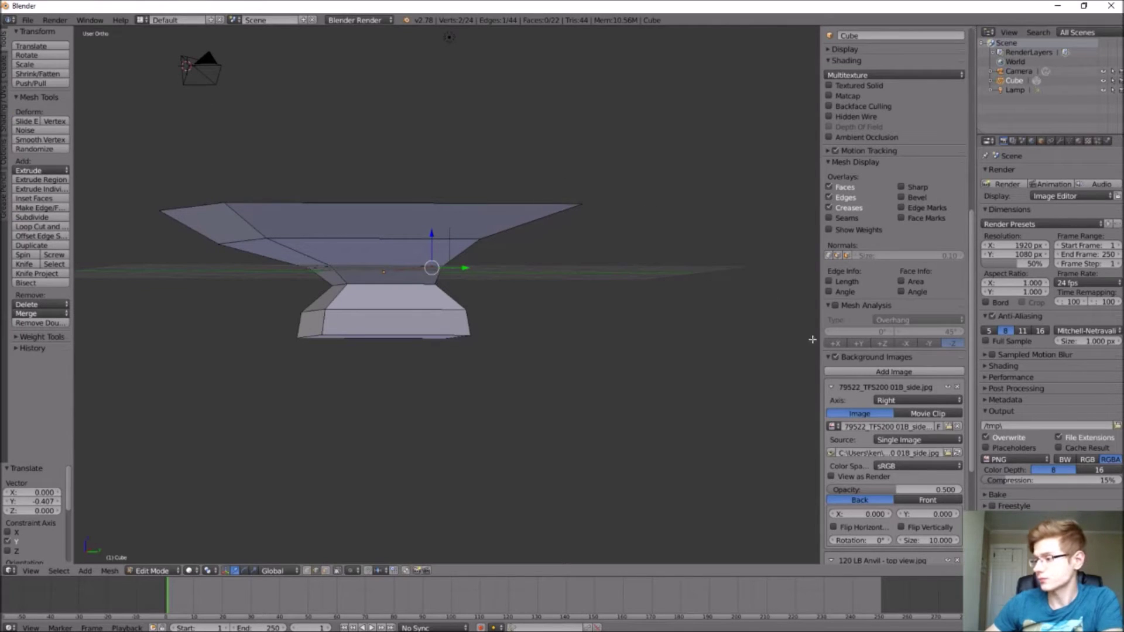
Assign the new background image to the Top axis and show the mesh as wireframe in the top view
{"action": "scroll", "coordinate": [899, 421], "scroll_direction": "down", "scroll_amount": 4}
{"action": "scroll", "coordinate": [898, 421], "scroll_direction": "down", "scroll_amount": 4}
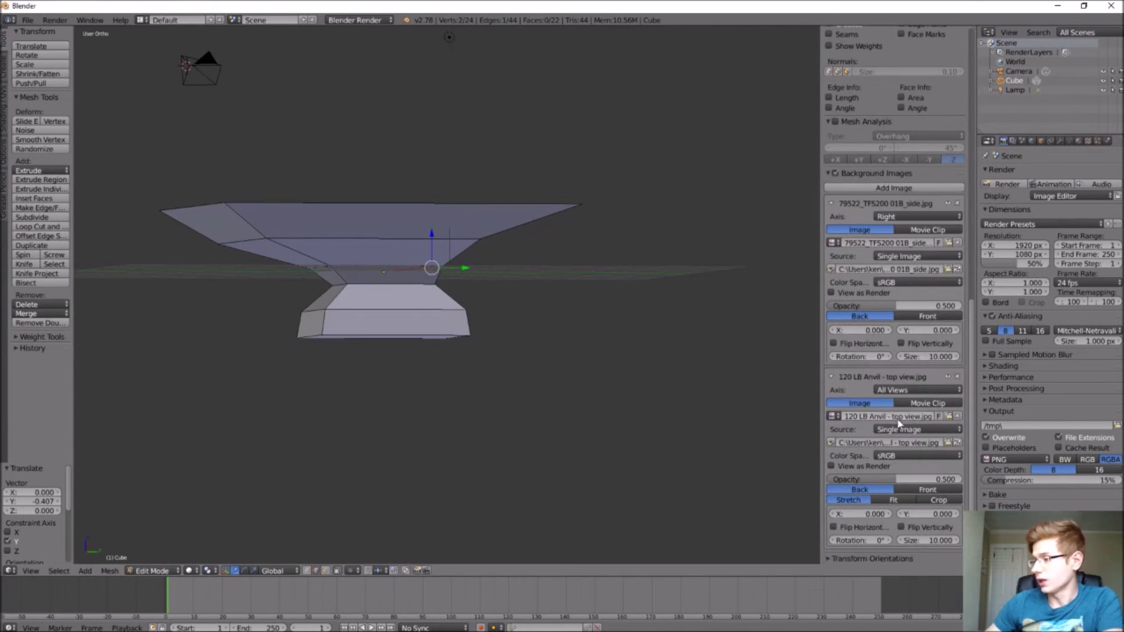
{"action": "left_click", "coordinate": [903, 388]}
{"action": "left_click", "coordinate": [862, 379]}
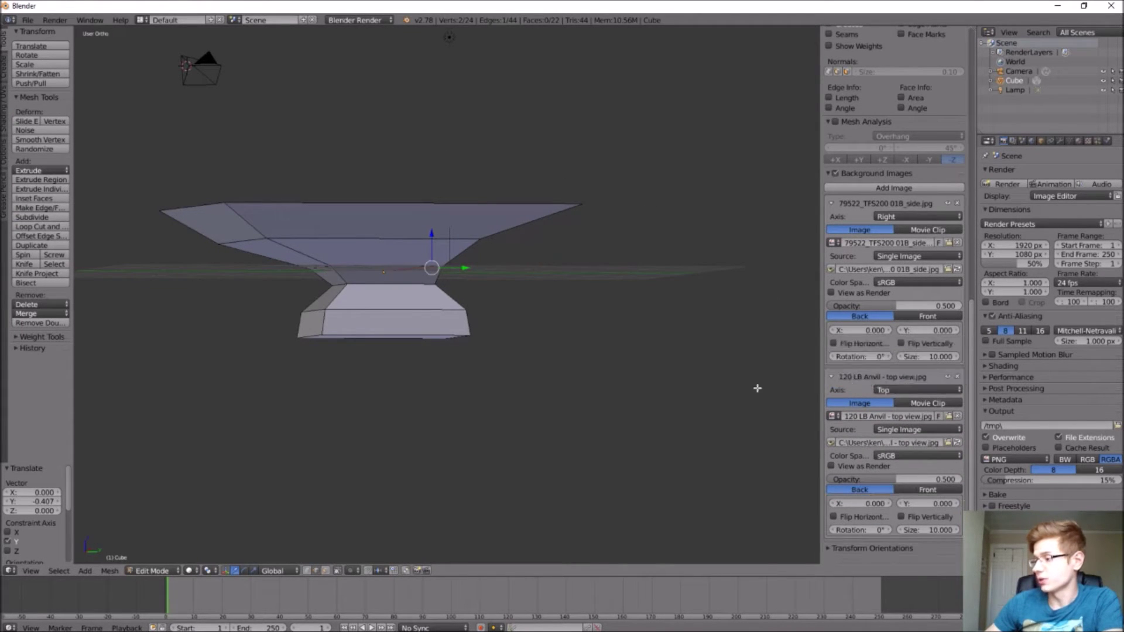
{"action": "left_click", "coordinate": [31, 571]}
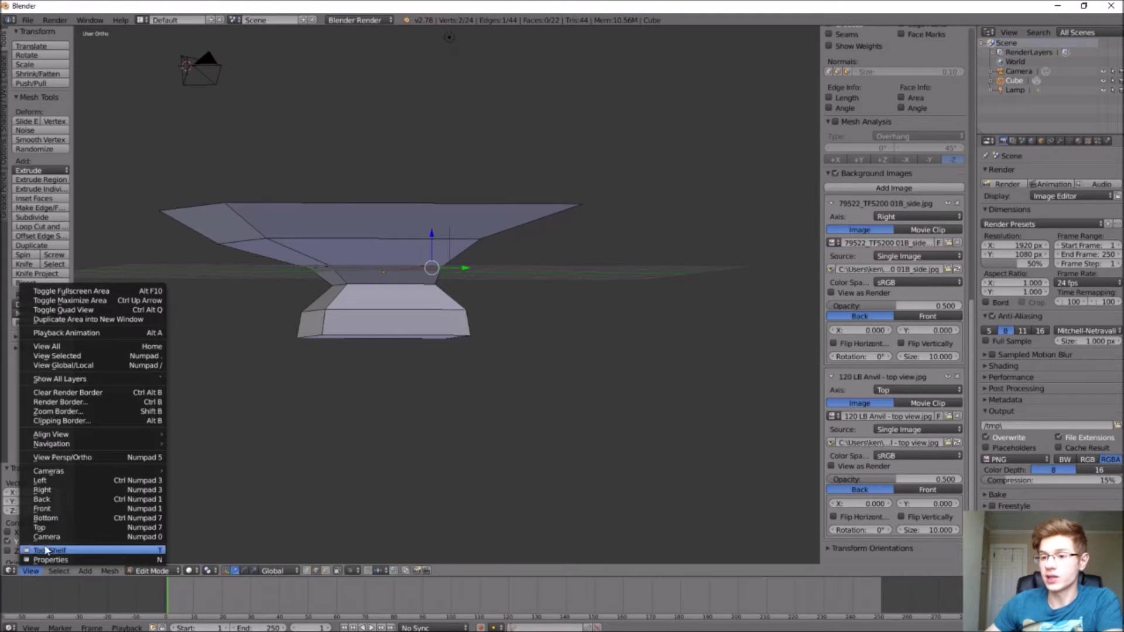
{"action": "left_click", "coordinate": [69, 531]}
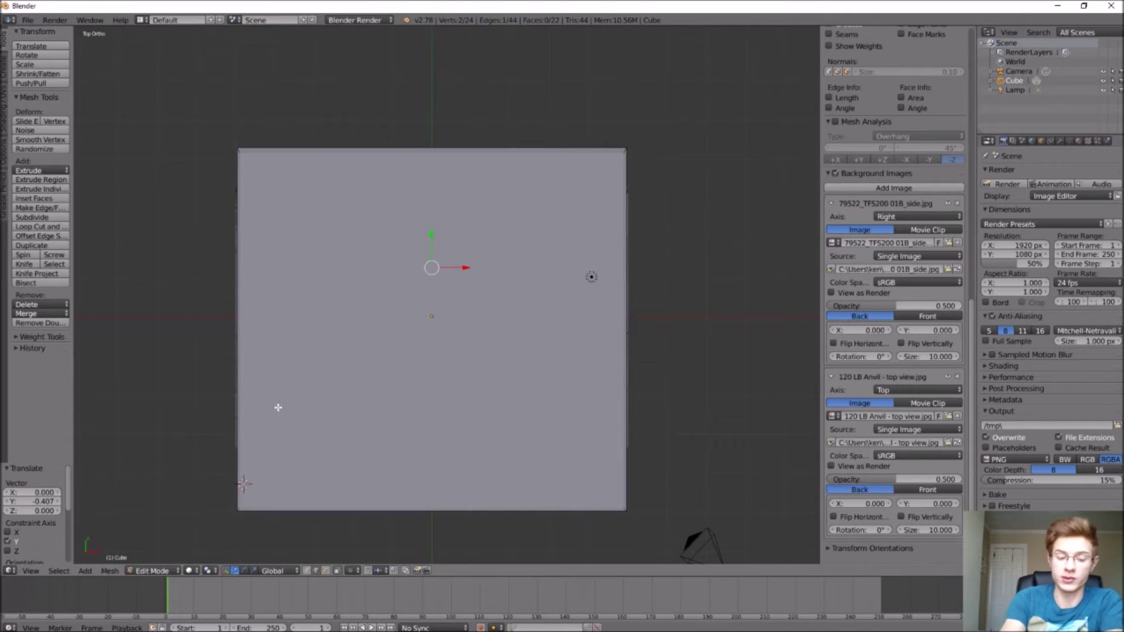
{"action": "key", "text": "z"}
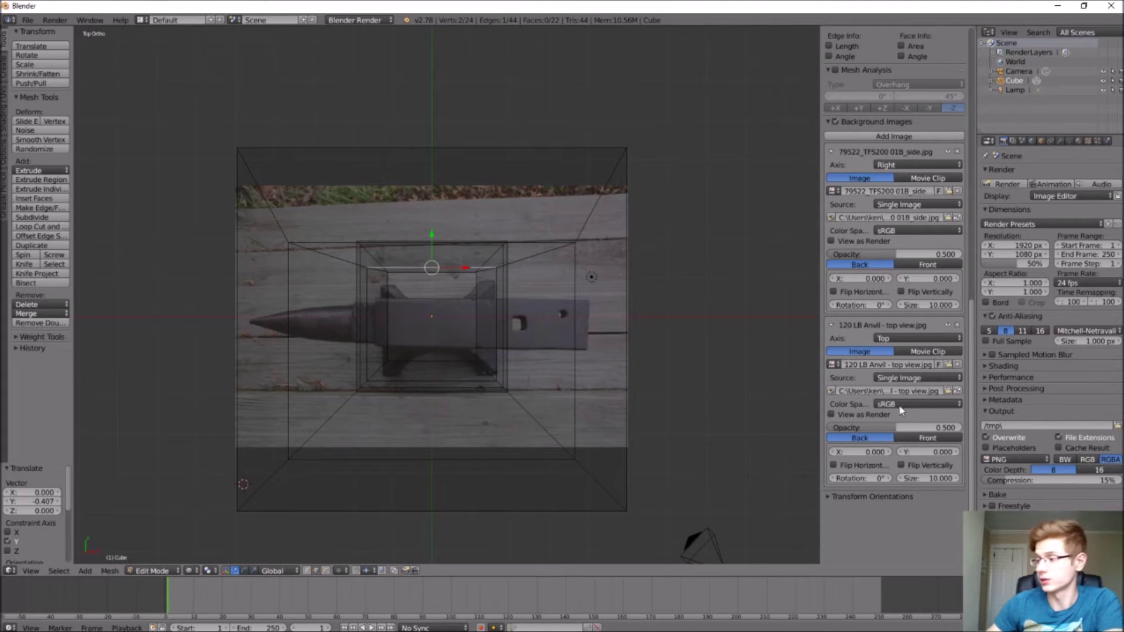
Set the top-view image's size to 13.9 and its offset to X -0.2, Y 0.8, and deselect the mesh
{"action": "left_click_drag", "start_coordinate": [955, 480], "coordinate": [1030, 480]}
{"action": "key", "text": "a"}
{"action": "scroll", "coordinate": [882, 418], "scroll_direction": "down", "scroll_amount": 4}
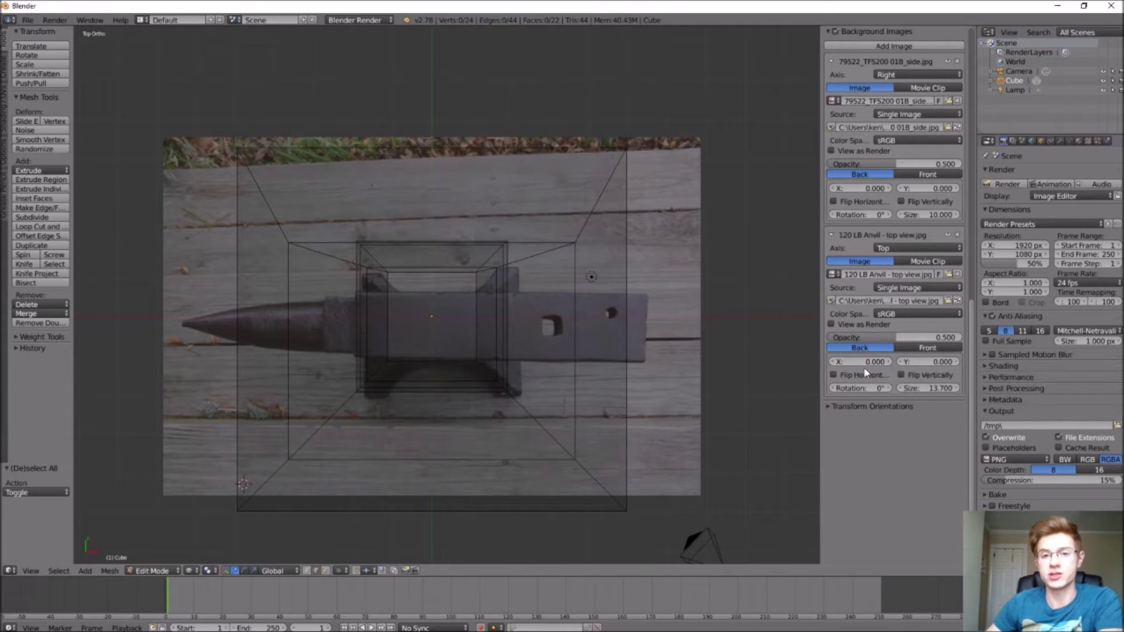
{"action": "left_click_drag", "start_coordinate": [910, 363], "coordinate": [954, 363]}
{"action": "left_click_drag", "start_coordinate": [860, 362], "coordinate": [866, 360]}
{"action": "mouse_move", "coordinate": [928, 388]}
{"action": "left_mouse_down"}
{"action": "mouse_move", "coordinate": [951, 380]}
{"action": "mouse_move", "coordinate": [931, 380]}
{"action": "left_mouse_up"}
{"action": "left_click_drag", "start_coordinate": [861, 362], "coordinate": [852, 362]}
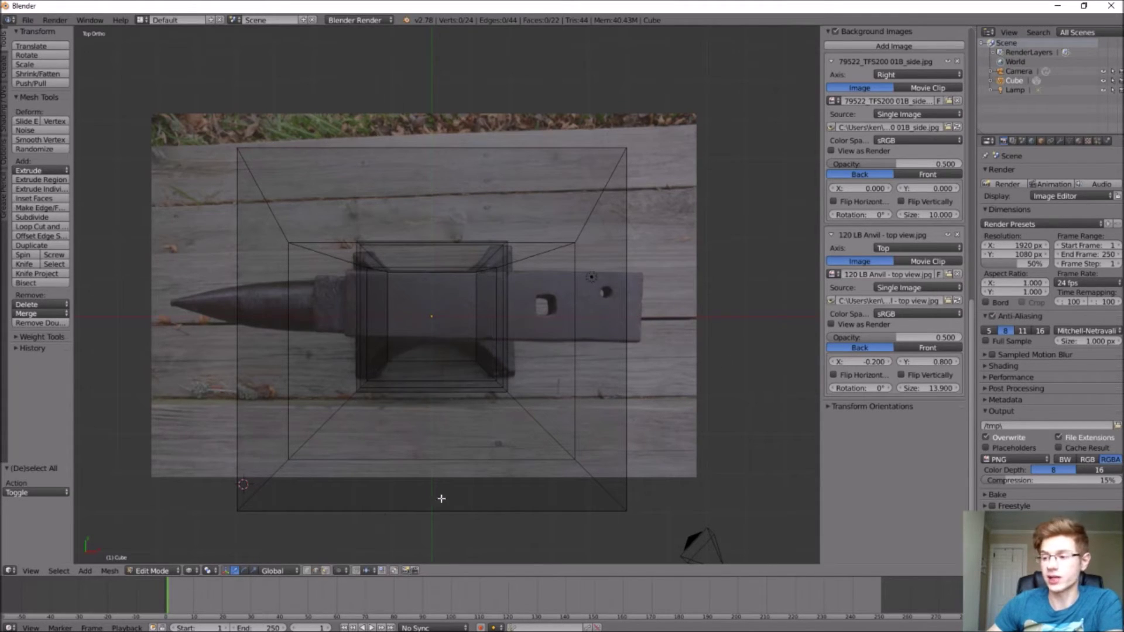
Move the top loop's heel-end edge about 0.443 along X and its opposite edge out to the horn's tip
{"action": "right_click", "coordinate": [627, 354]}
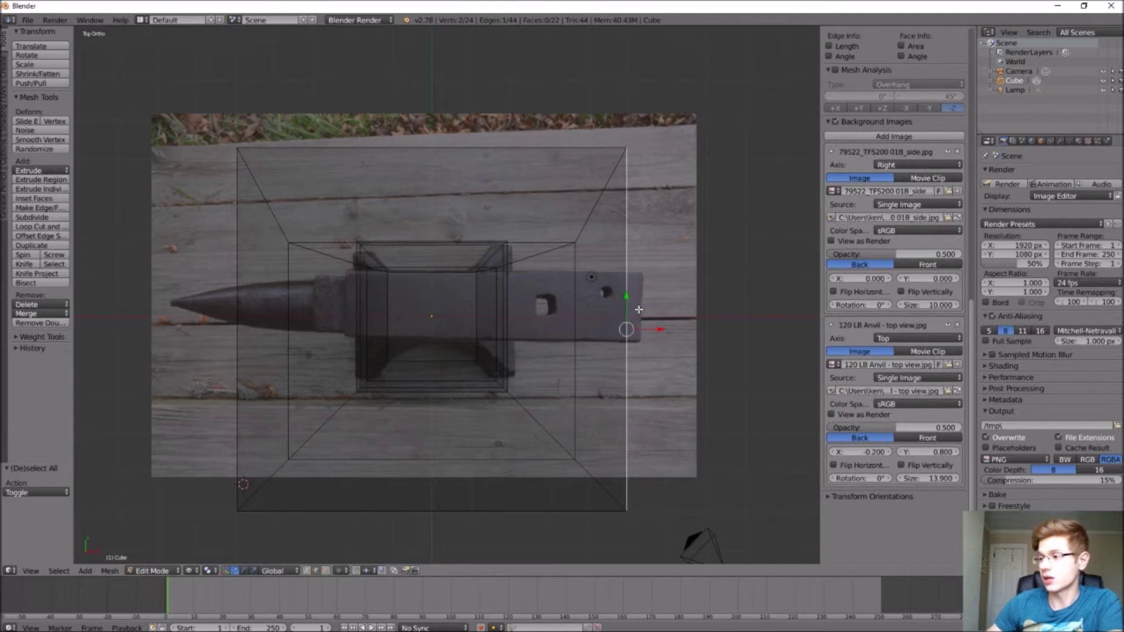
{"action": "left_click_drag", "start_coordinate": [657, 329], "coordinate": [674, 334]}
{"action": "right_click", "coordinate": [237, 314]}
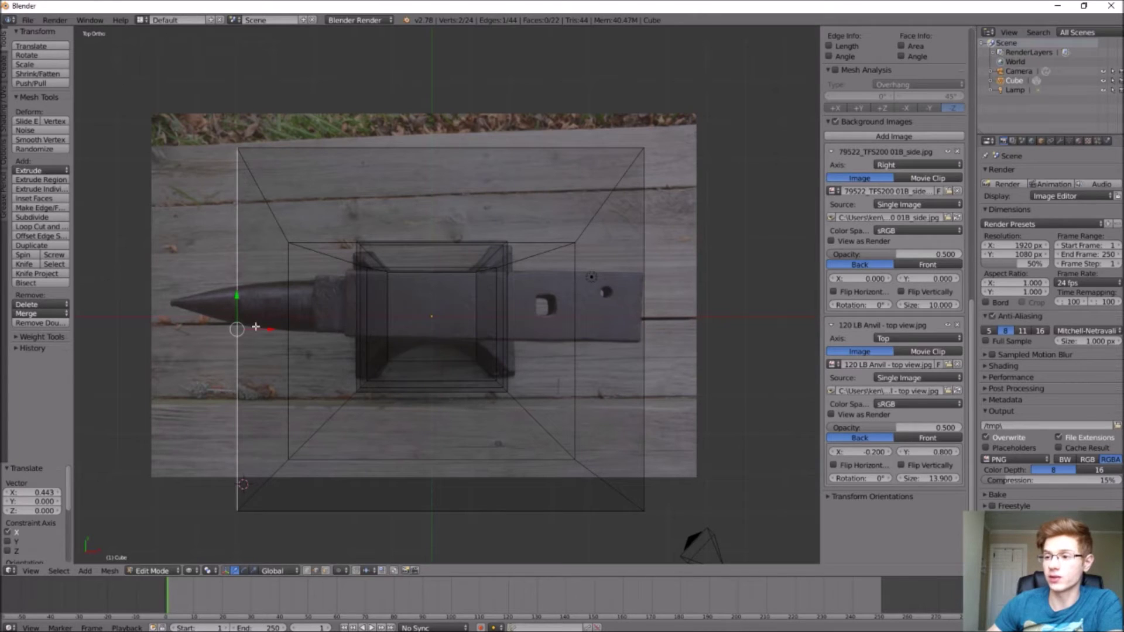
{"action": "left_click_drag", "start_coordinate": [266, 327], "coordinate": [199, 328]}
Move the top loop's two long side edges inward along Y to the anvil's face width, the front one about 4.429
{"action": "right_click", "coordinate": [401, 148]}
{"action": "left_click_drag", "start_coordinate": [410, 115], "coordinate": [403, 322]}
{"action": "middle_click_drag", "start_coordinate": [403, 321], "coordinate": [645, 306]}
{"action": "left_click", "coordinate": [31, 570]}
{"action": "left_click", "coordinate": [39, 527]}
{"action": "left_click_drag", "start_coordinate": [281, 409], "coordinate": [281, 388]}
{"action": "scroll", "coordinate": [240, 459], "scroll_direction": "up", "scroll_amount": 2}
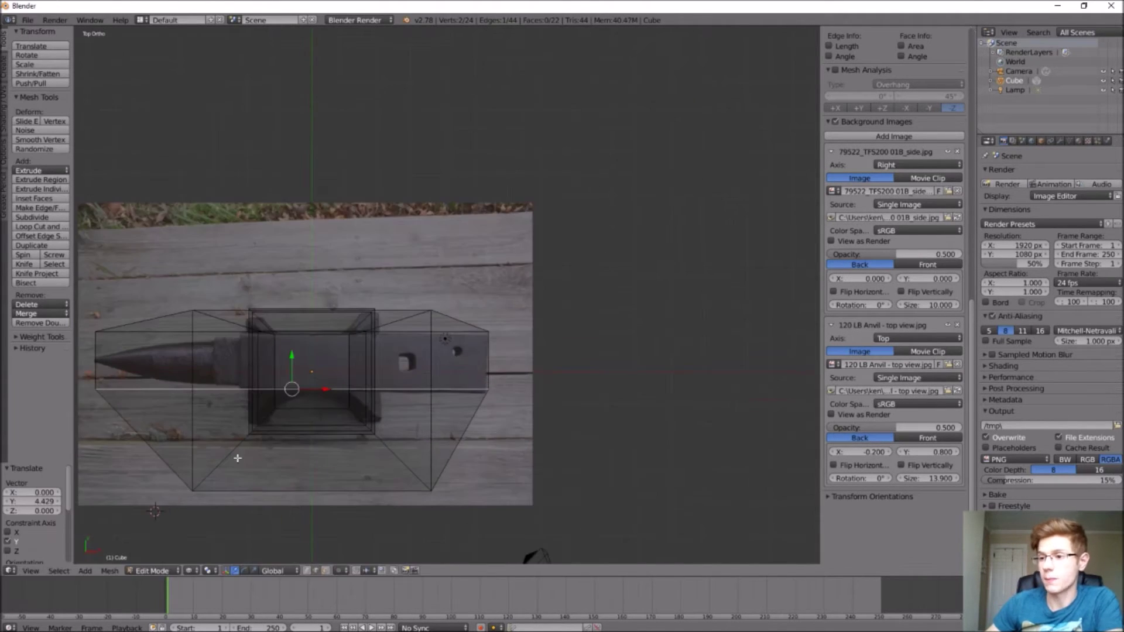
Move the front long edge of the loop below the top about 2.644 along Y toward the body
{"action": "middle_click_drag", "start_coordinate": [236, 477], "coordinate": [323, 372]}
{"action": "right_click", "coordinate": [396, 419]}
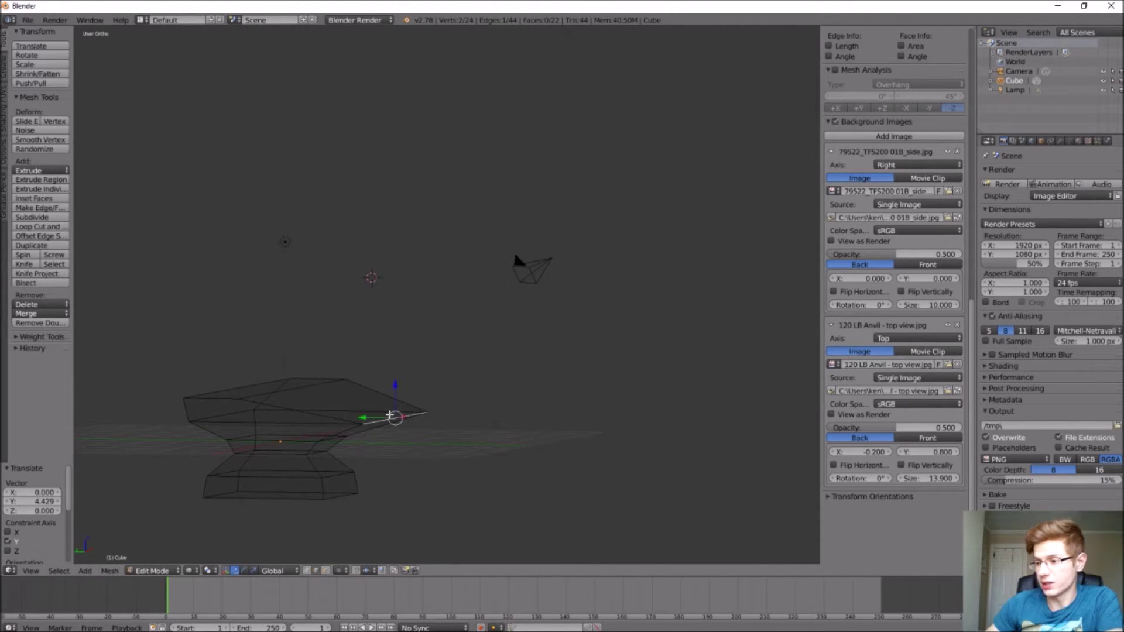
{"action": "key", "text": "g"}
{"action": "key", "text": "y"}
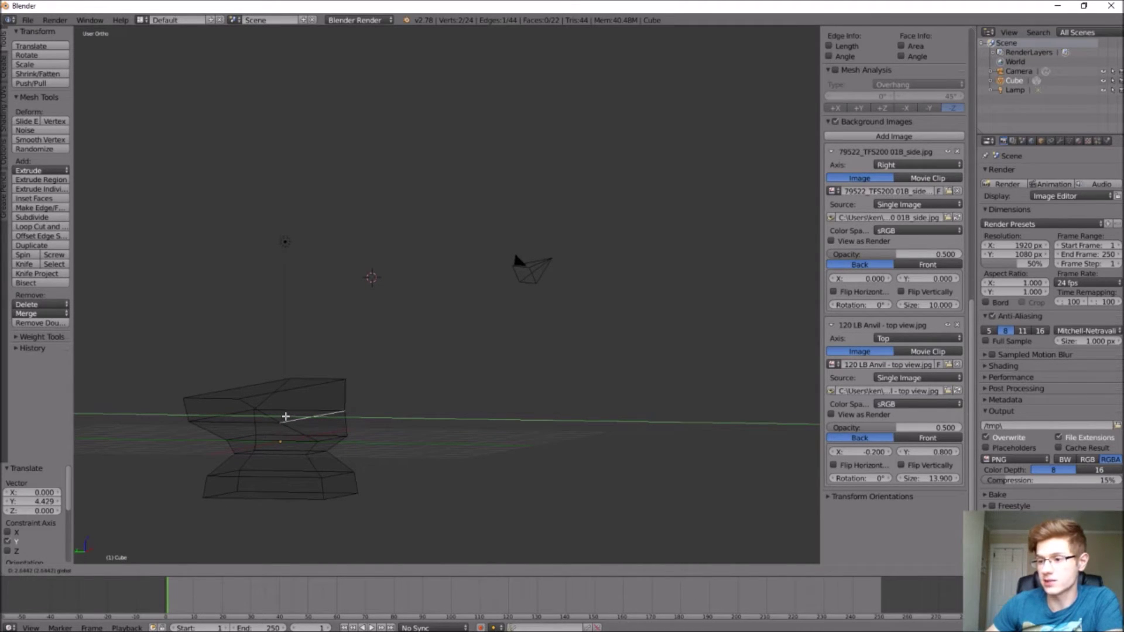
{"action": "left_click", "coordinate": [284, 416]}
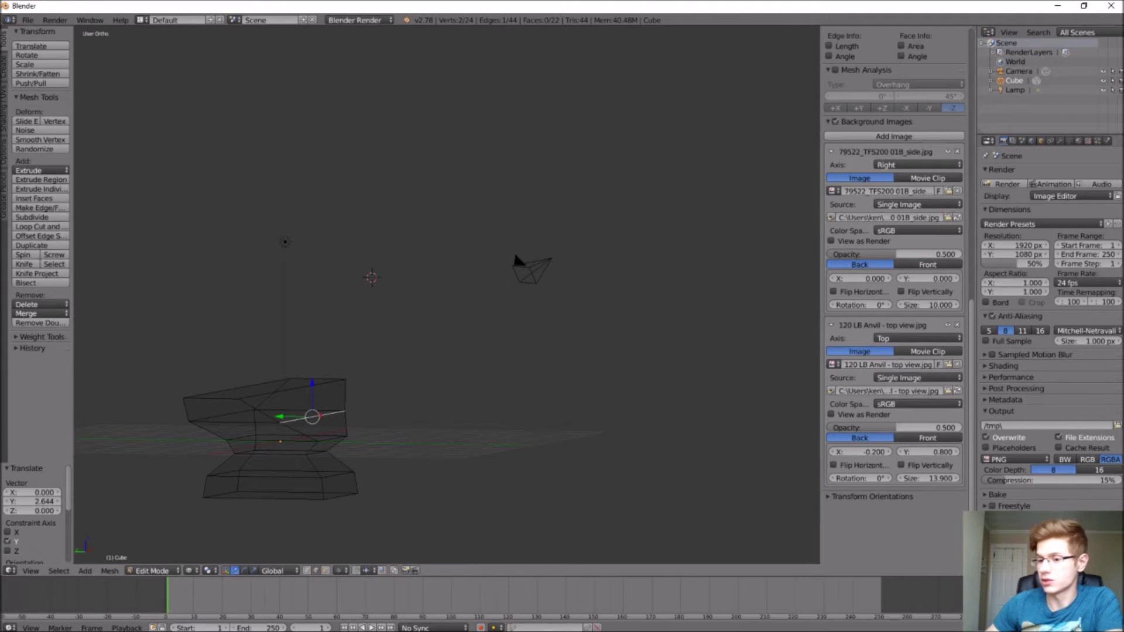
In the top view, shift that same edge about 0.474 further along Y to line up with the anvil's face
{"action": "left_click", "coordinate": [32, 573]}
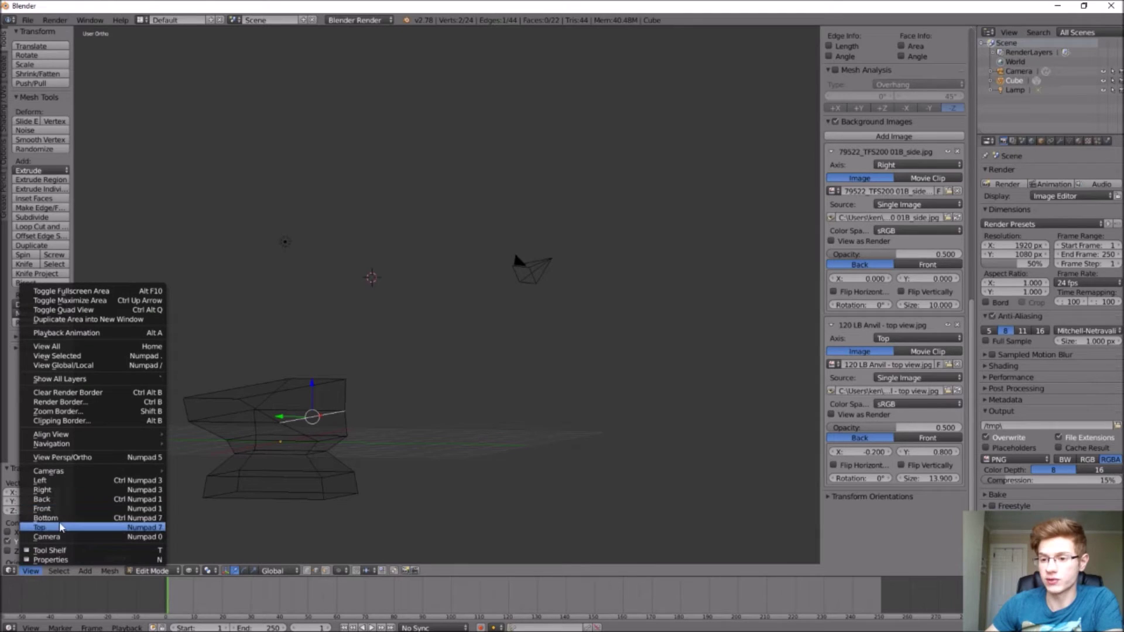
{"action": "left_click", "coordinate": [85, 529]}
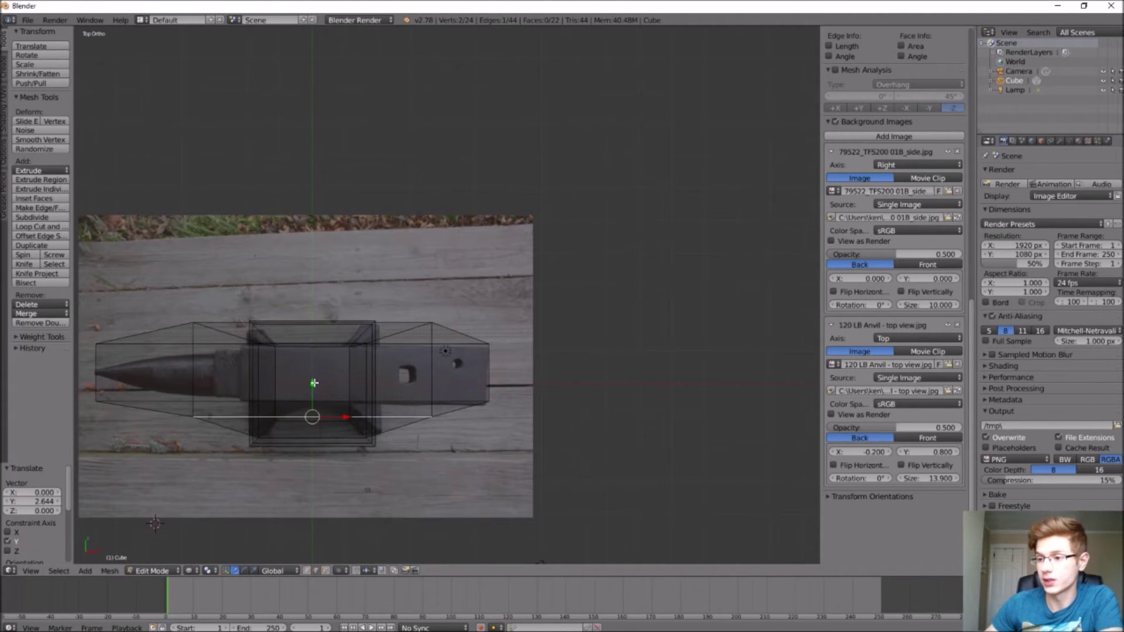
{"action": "key", "text": "g"}
{"action": "key", "text": "y"}
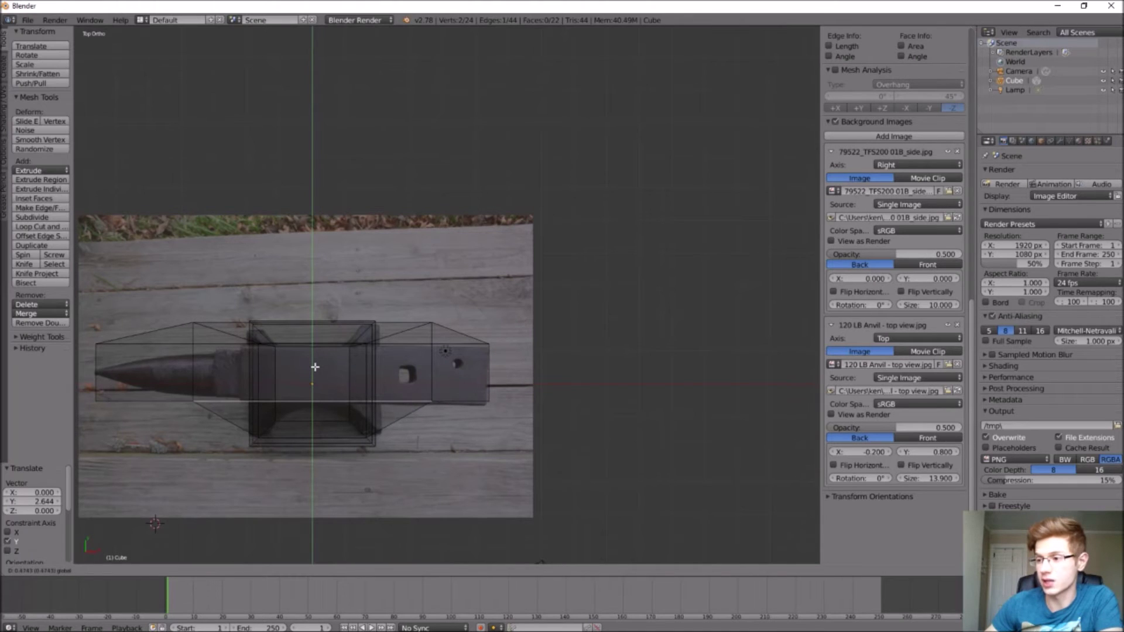
{"action": "left_click", "coordinate": [315, 367]}
Move the back long edge of the loop below the top about -0.632 along Y to match the face's width
{"action": "right_click", "coordinate": [220, 320]}
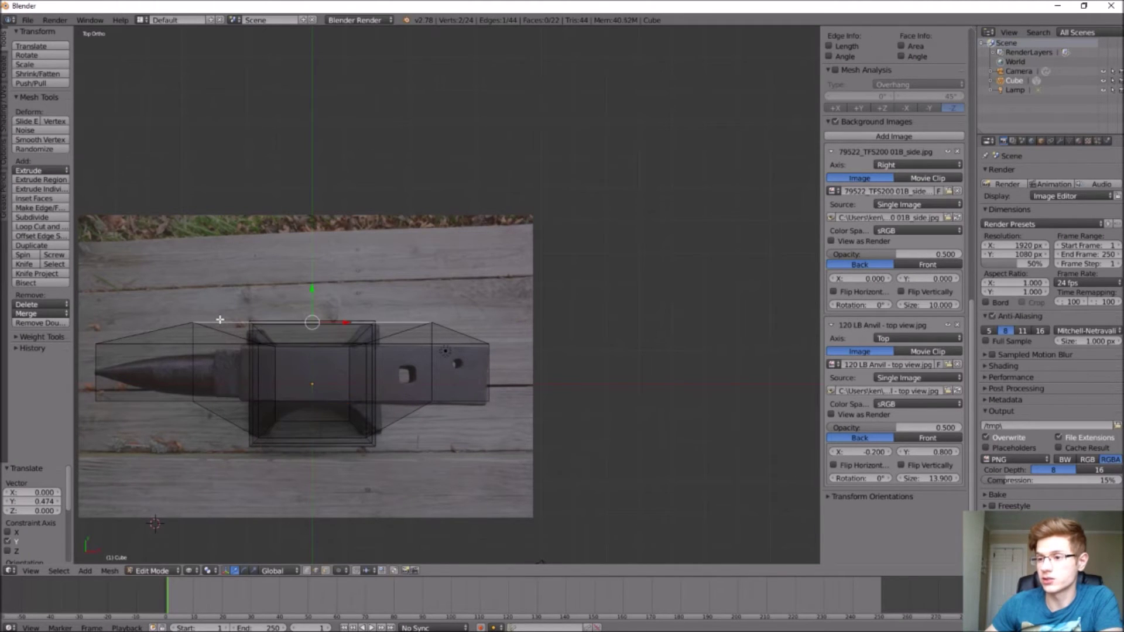
{"action": "key", "text": "g"}
{"action": "key", "text": "y"}
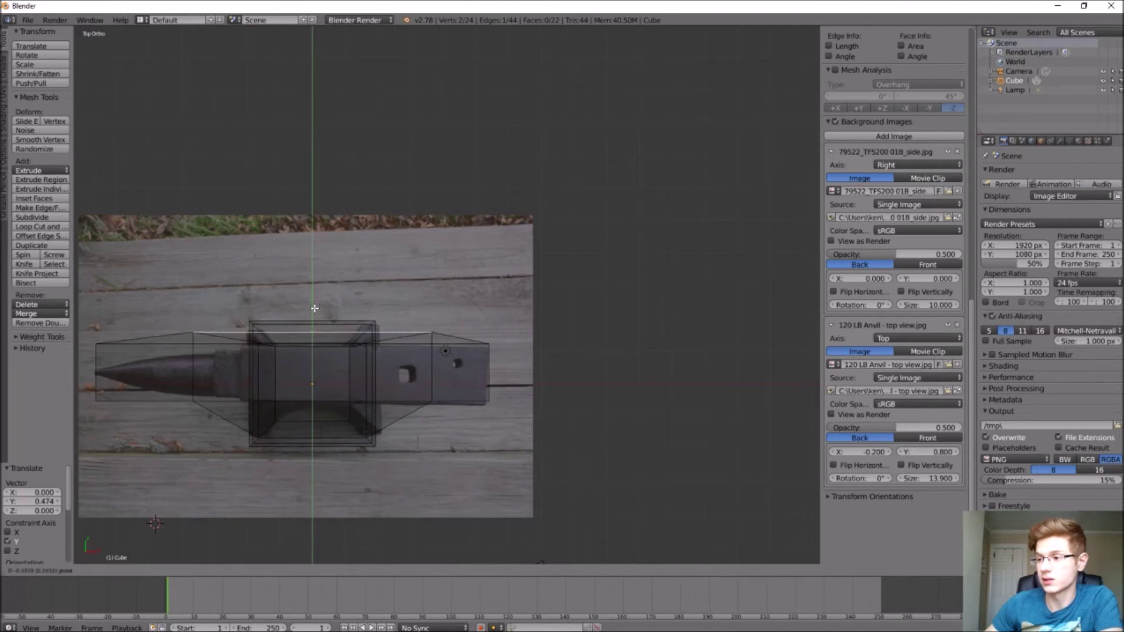
{"action": "left_click", "coordinate": [310, 448]}
Move the front edge of the loop just above the waist inward along Y to the face's edge in the top view
{"action": "middle_click_drag", "start_coordinate": [284, 446], "coordinate": [347, 381]}
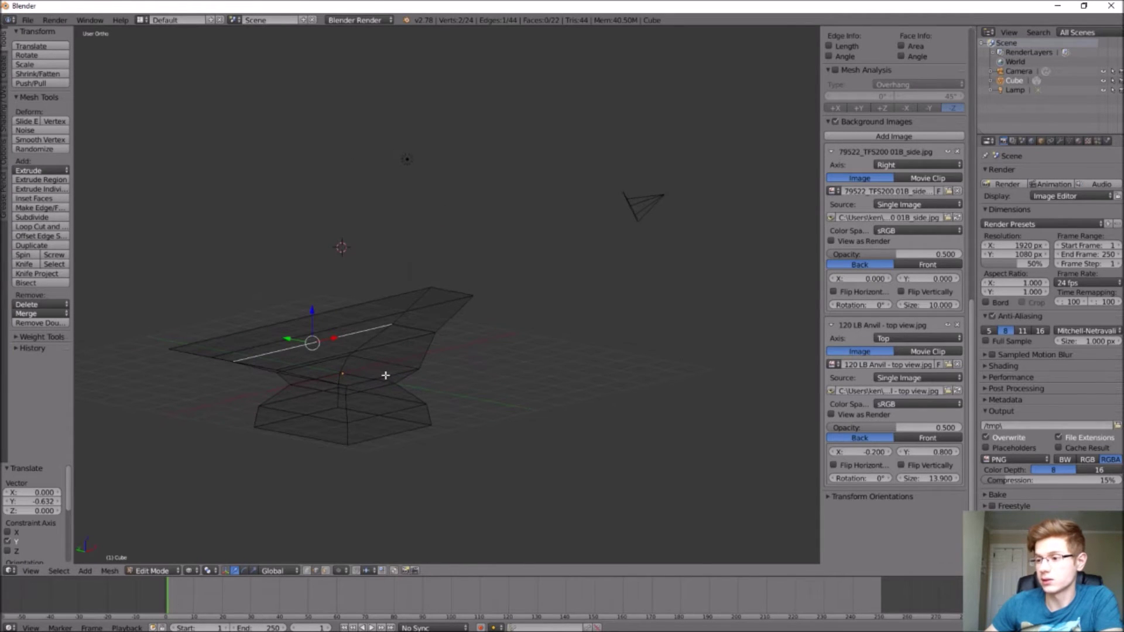
{"action": "key", "text": "KP_7"}
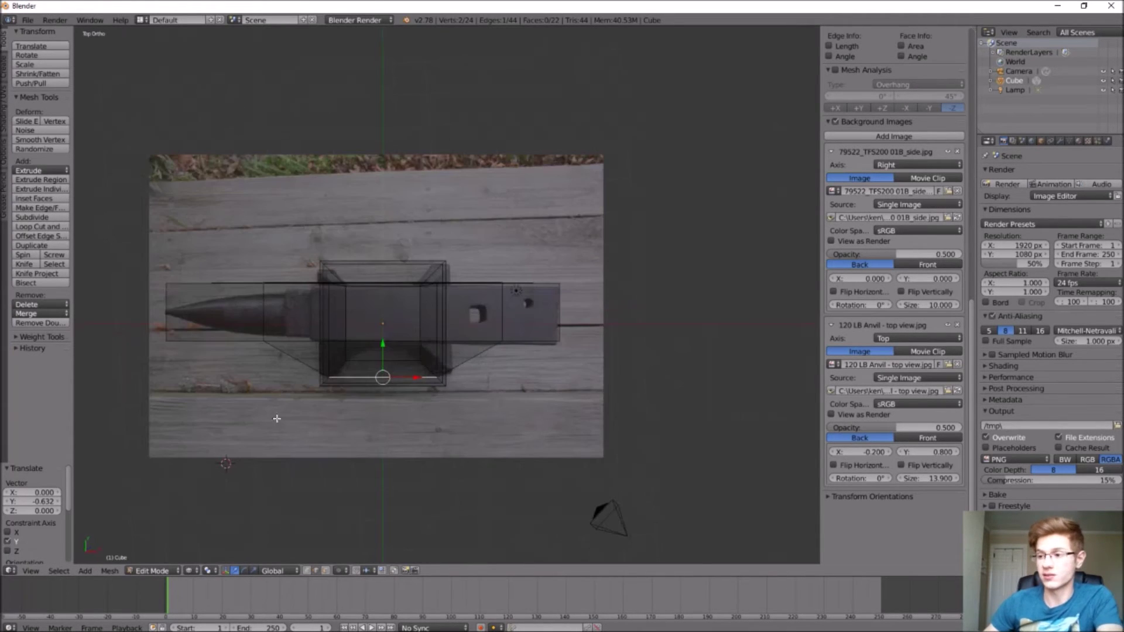
{"action": "key", "text": "g"}
{"action": "key", "text": "y"}
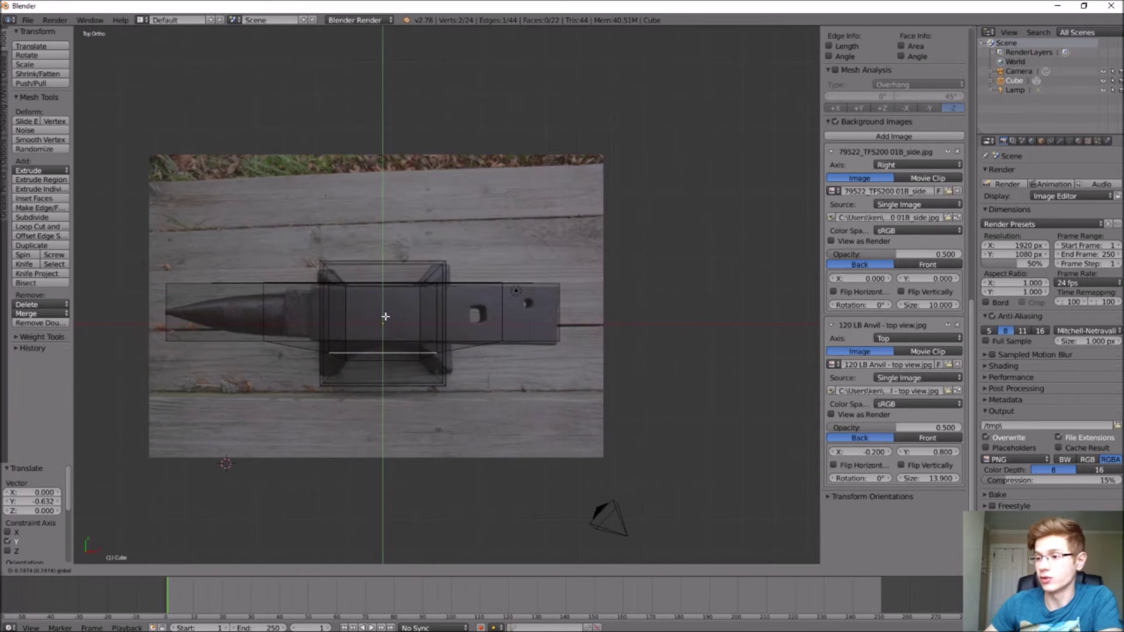
{"action": "left_click", "coordinate": [386, 308]}
Box-select the three upper loops and move them about -0.316 along Y to centre them over the base
{"action": "middle_click_drag", "start_coordinate": [304, 401], "coordinate": [408, 297]}
{"action": "key", "text": "a"}
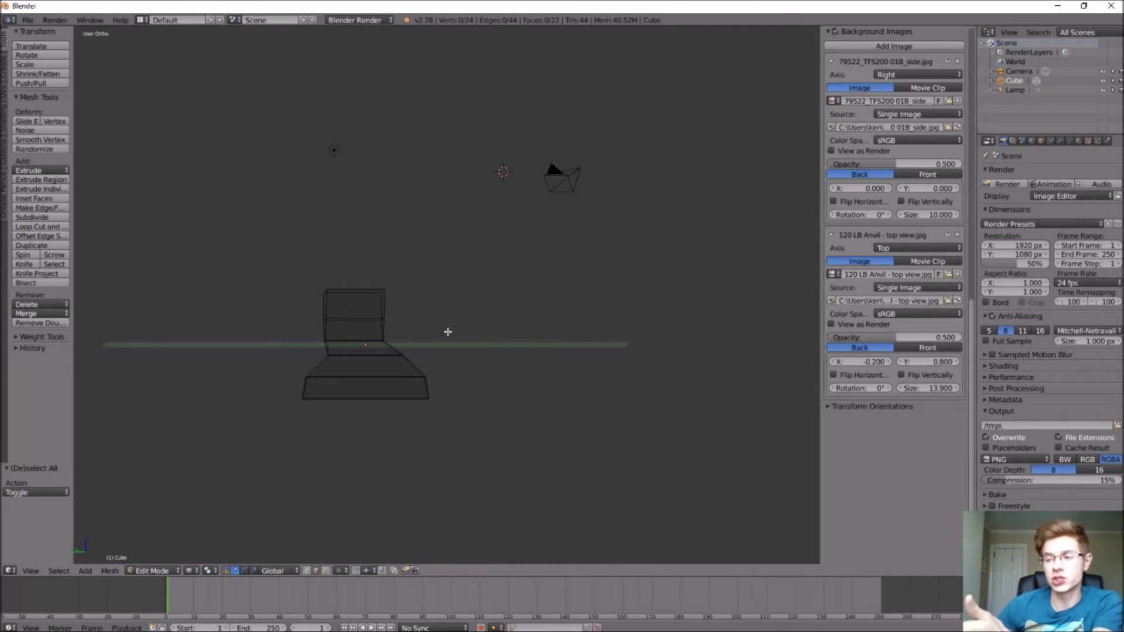
{"action": "key", "text": "b"}
{"action": "left_click_drag", "start_coordinate": [405, 347], "coordinate": [276, 263]}
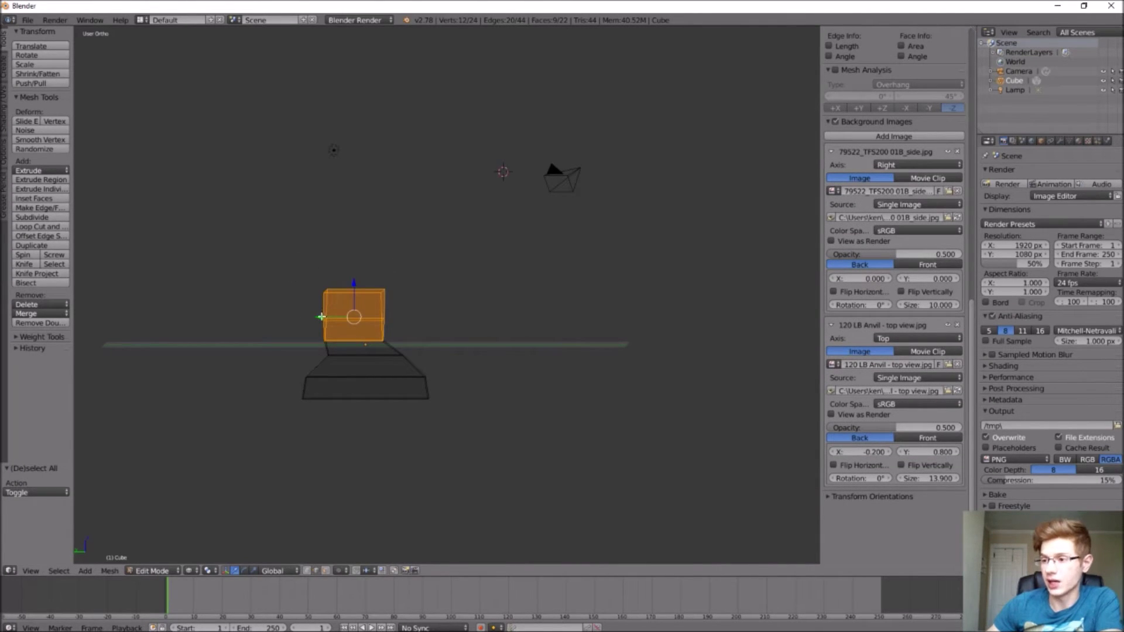
{"action": "left_click_drag", "start_coordinate": [321, 316], "coordinate": [331, 317]}
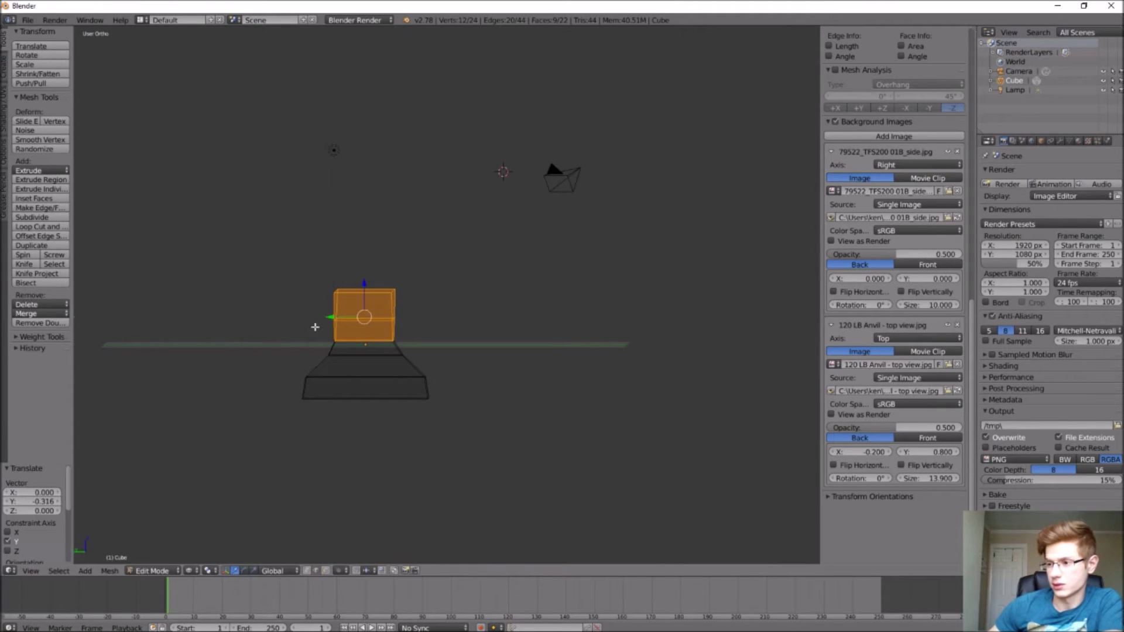
Add vertical loop cuts across the horn half of the anvil to divide it along its length, and return to the top view
{"action": "middle_click_drag", "start_coordinate": [276, 384], "coordinate": [204, 397]}
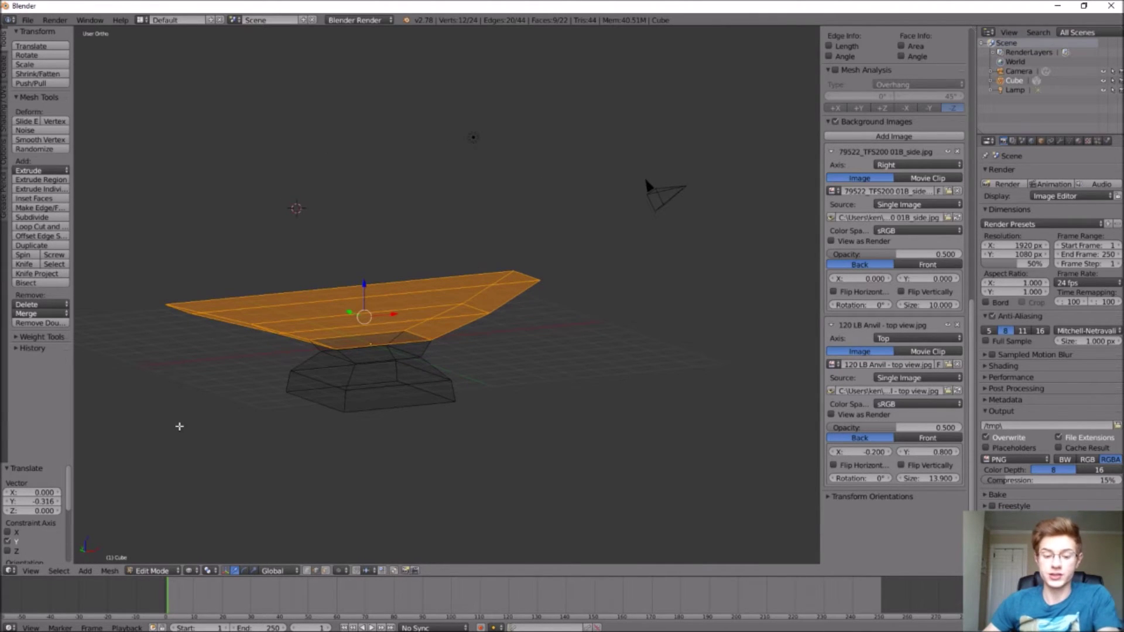
{"action": "key", "text": "KP_7"}
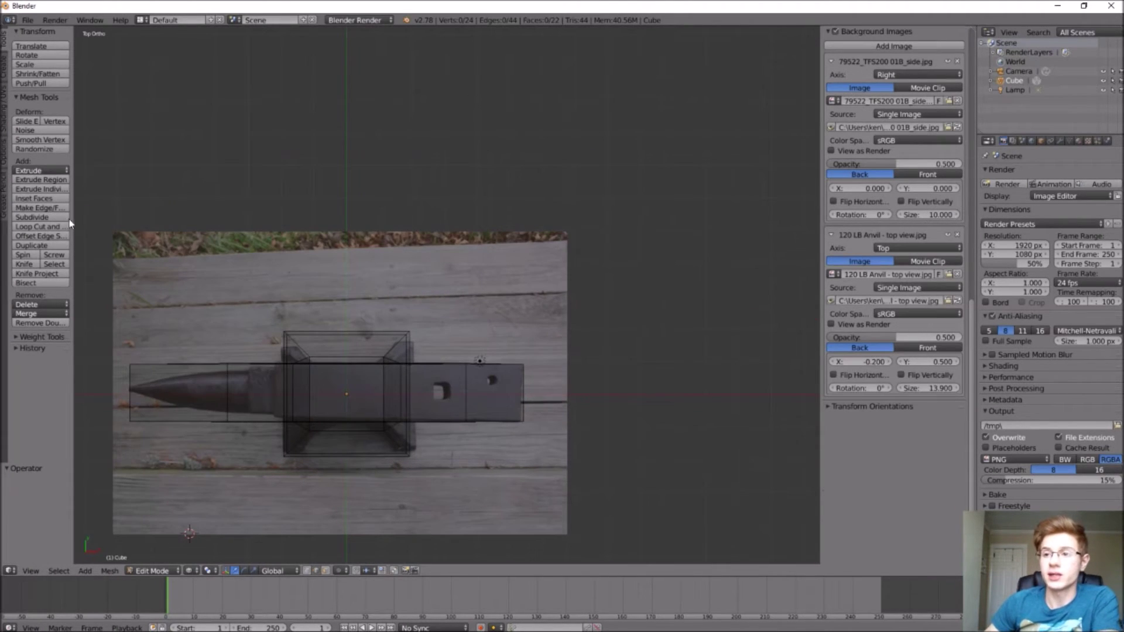
{"action": "left_click", "coordinate": [62, 225]}
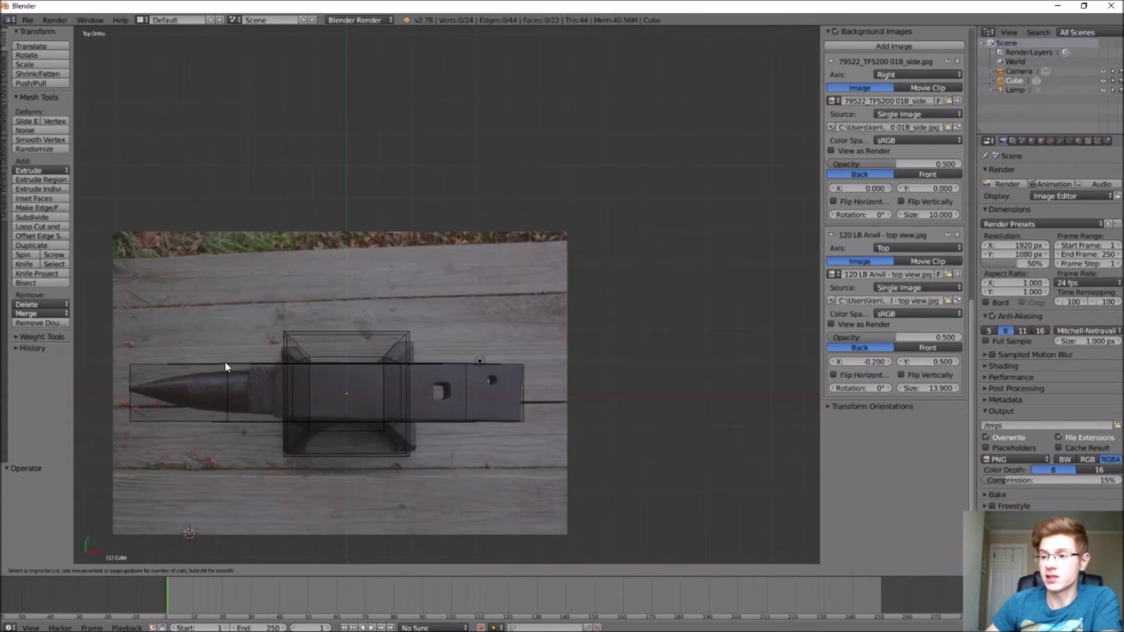
{"action": "left_click", "coordinate": [345, 402]}
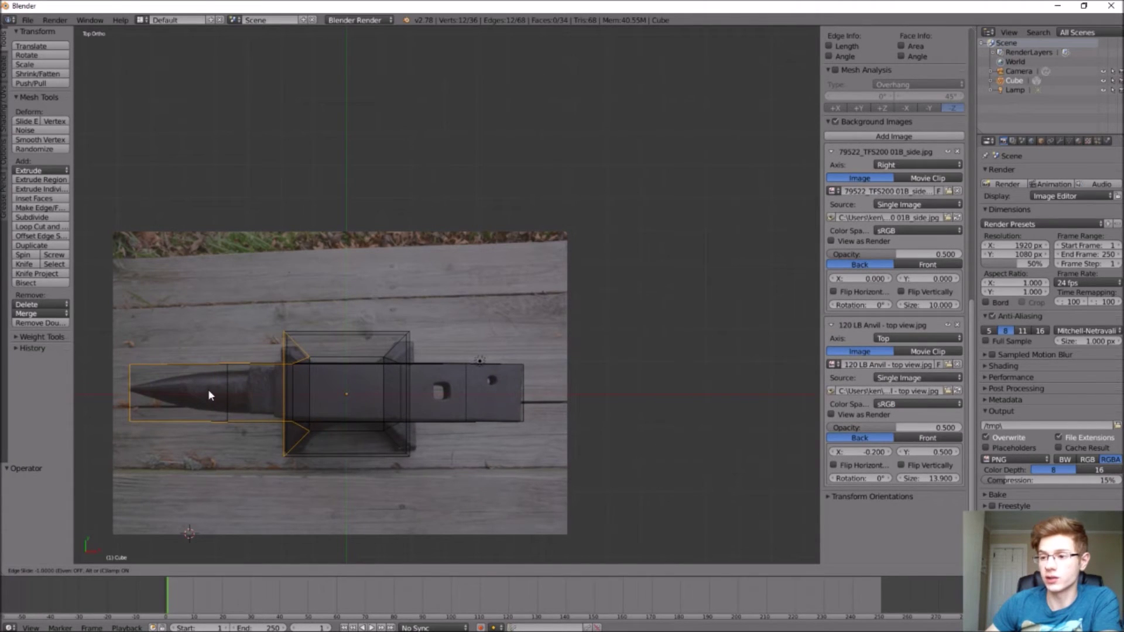
{"action": "left_click", "coordinate": [316, 396]}
{"action": "middle_click_drag", "start_coordinate": [316, 395], "coordinate": [589, 297]}
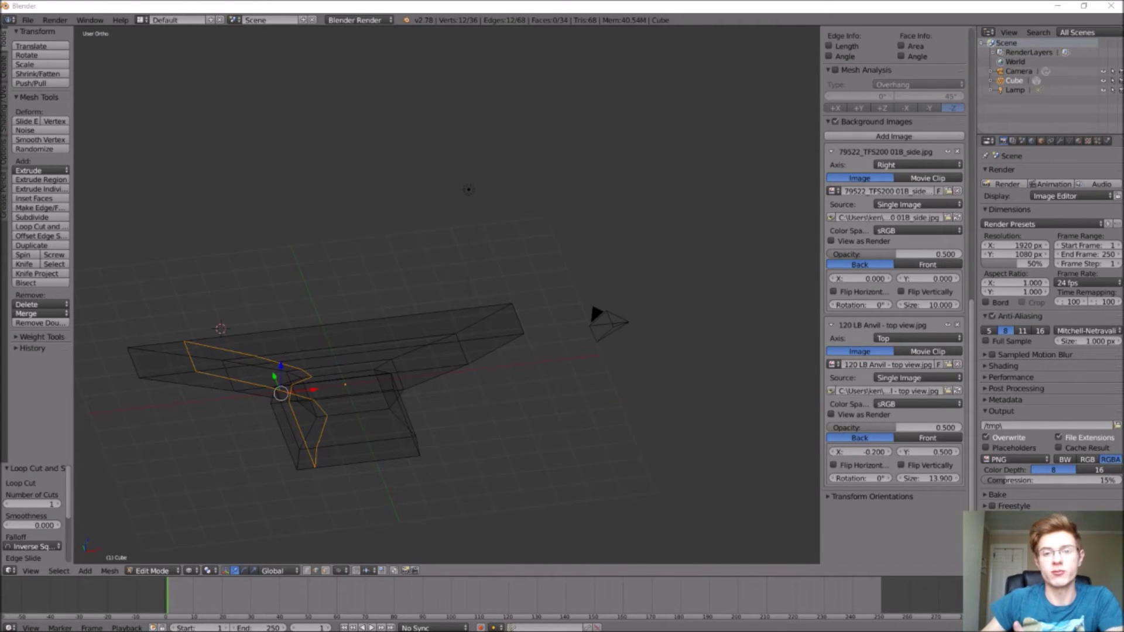
{"action": "key", "text": "ctrl+r"}
{"action": "left_click", "coordinate": [280, 354]}
{"action": "left_click", "coordinate": [278, 350]}
{"action": "left_click", "coordinate": [20, 571]}
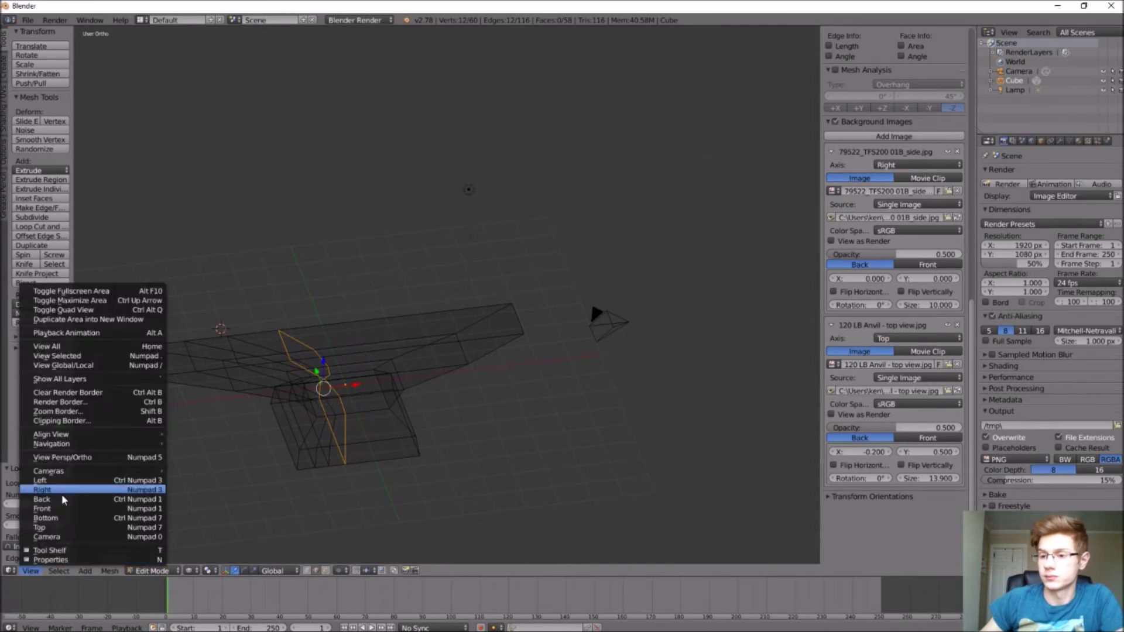
{"action": "left_click", "coordinate": [29, 516]}
{"action": "key", "text": "a"}
{"action": "left_click", "coordinate": [132, 375]}
{"action": "key", "text": "s"}
{"action": "key", "text": "Escape"}
{"action": "key", "text": "a"}
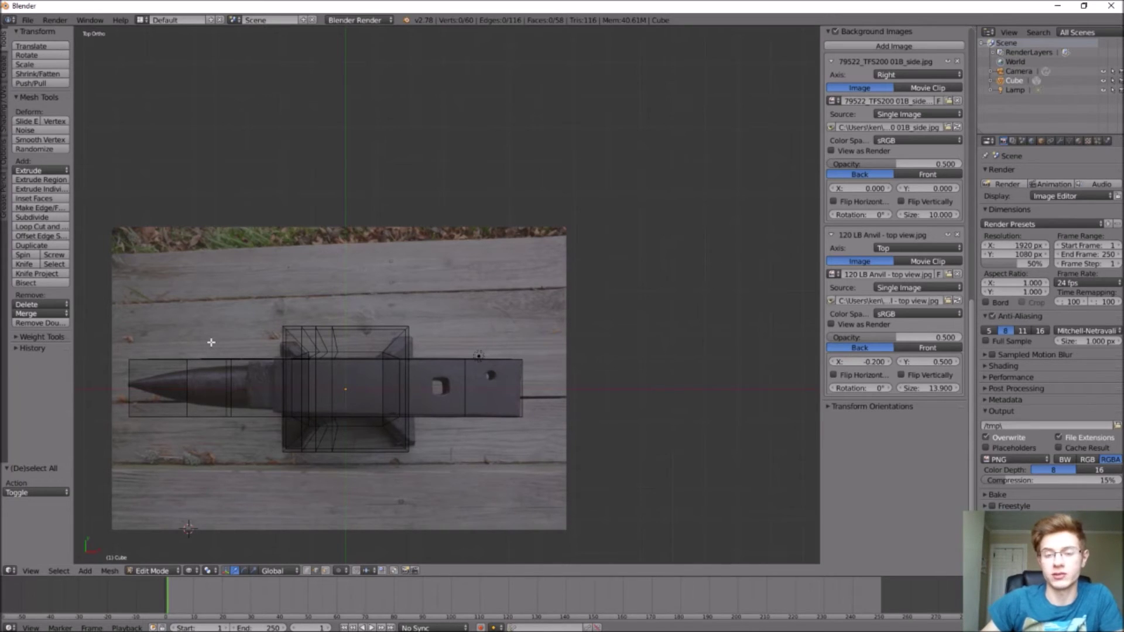
Scale the edge at the horn's tip to about 0.293, and again to about 0.292, to narrow it to the reference's point
{"action": "middle_click_drag", "start_coordinate": [211, 343], "coordinate": [198, 270], "text": "shift"}
{"action": "right_click", "coordinate": [117, 321]}
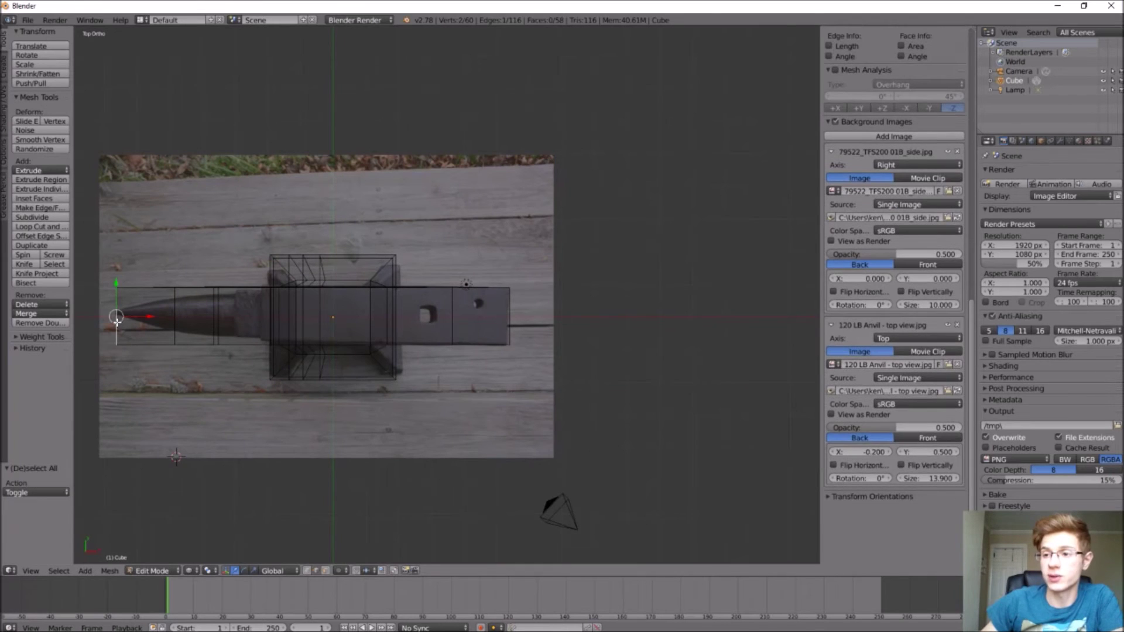
{"action": "key", "text": "s"}
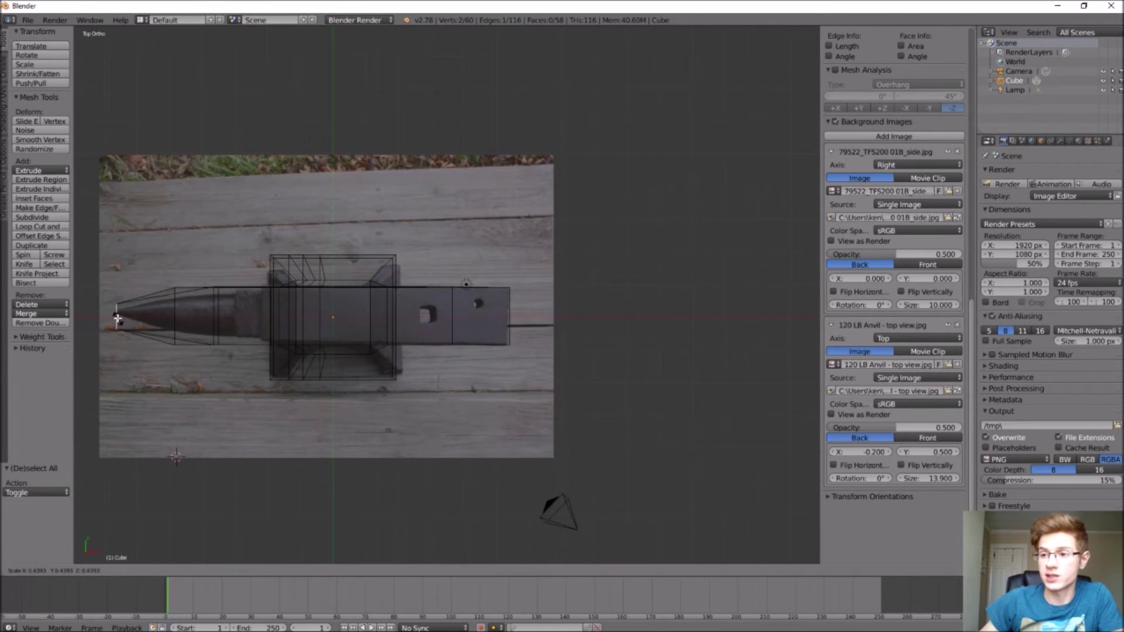
{"action": "left_click", "coordinate": [117, 316]}
{"action": "scroll", "coordinate": [126, 313], "scroll_direction": "up", "scroll_amount": 4}
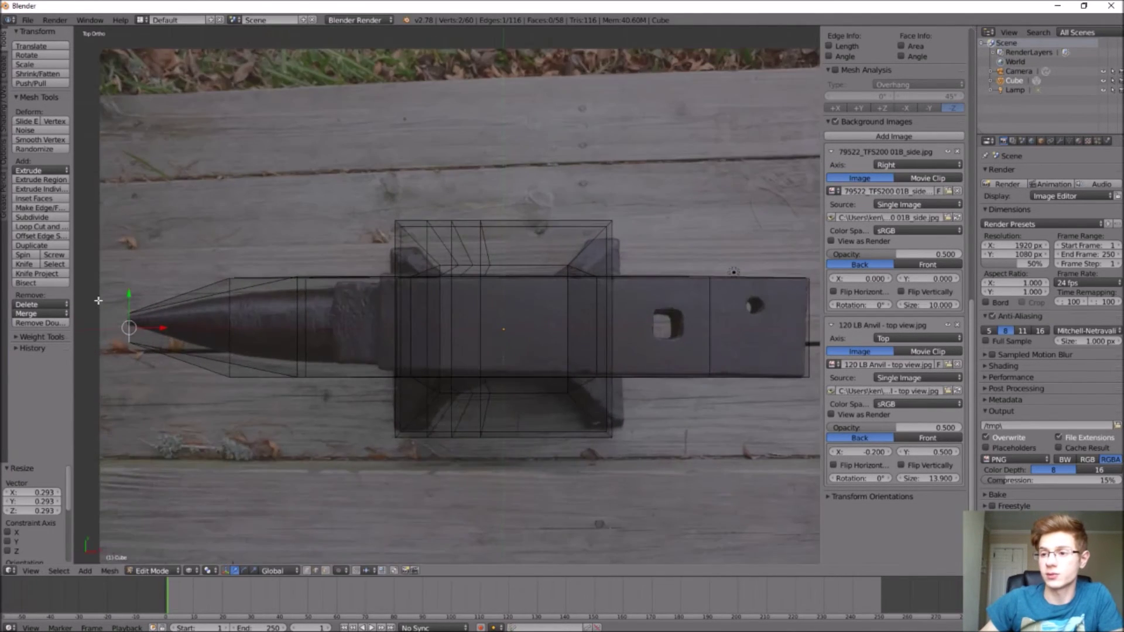
{"action": "key", "text": "s"}
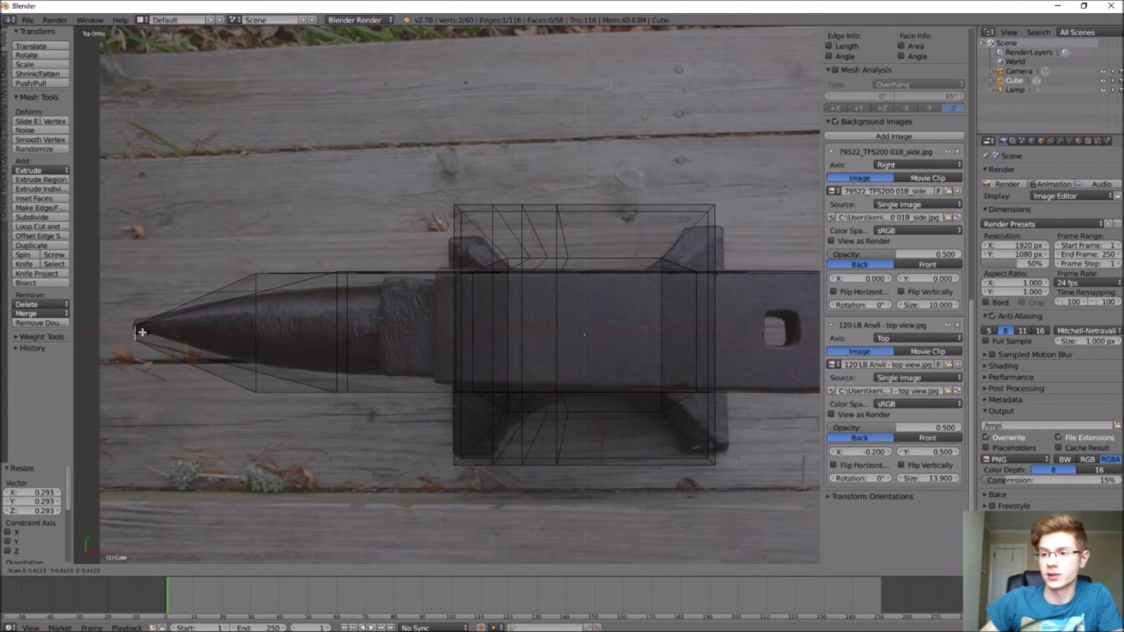
{"action": "left_click", "coordinate": [137, 332]}
Scale down the next two cross edges behind the horn's tip, the first to about 0.572, to continue the horn's taper
{"action": "middle_click_drag", "start_coordinate": [257, 346], "coordinate": [242, 283]}
{"action": "right_click", "coordinate": [251, 354]}
{"action": "key", "text": "s"}
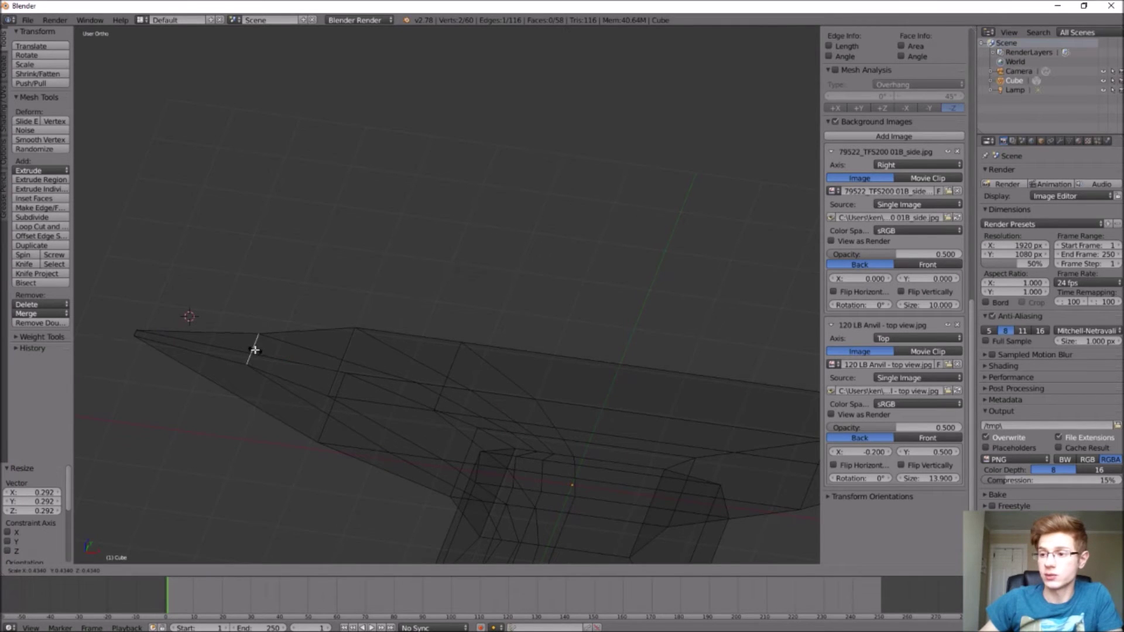
{"action": "left_click", "coordinate": [252, 350]}
{"action": "right_click", "coordinate": [342, 361]}
{"action": "key", "text": "s"}
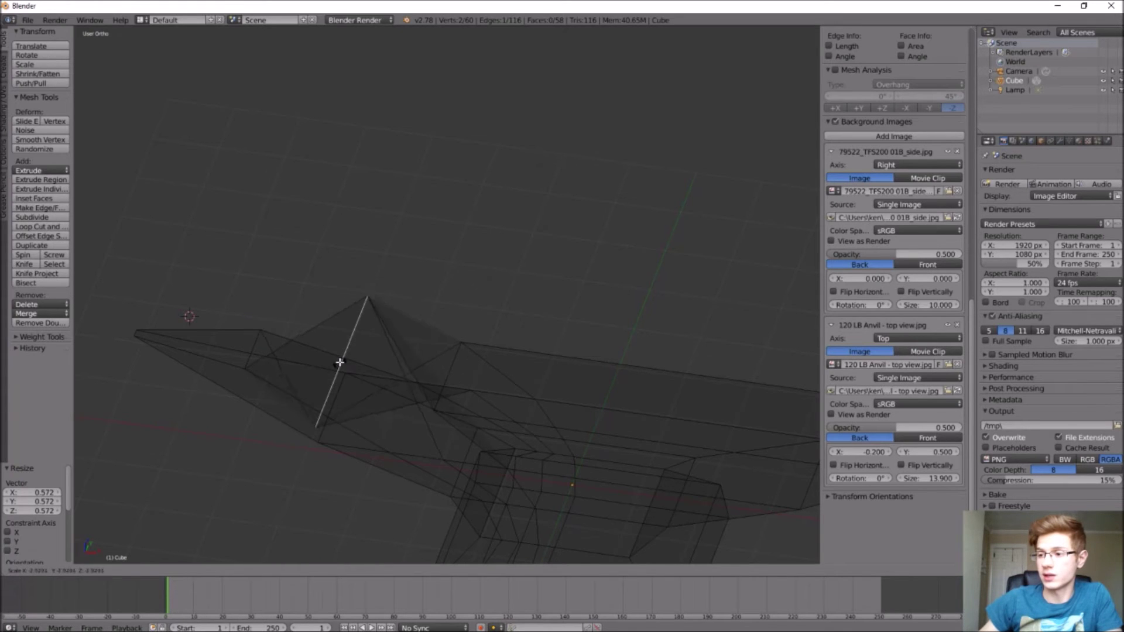
{"action": "left_click", "coordinate": [335, 366]}
{"action": "key", "text": "t"}
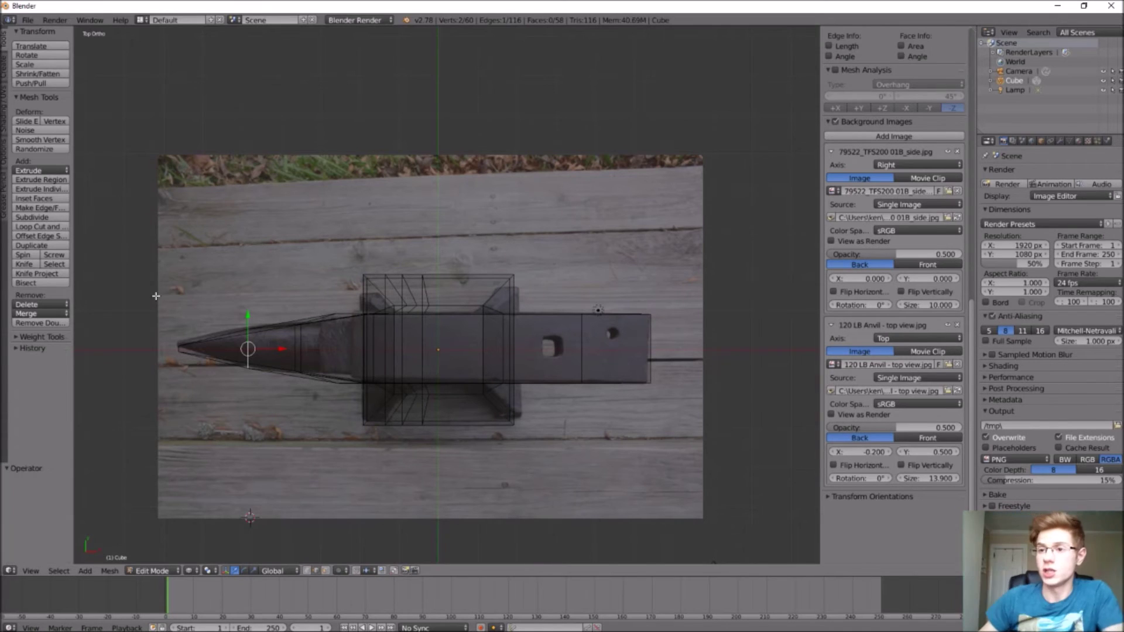
Add more vertical loop cuts across the middle of the anvil's body in the top view
{"action": "left_click", "coordinate": [39, 226]}
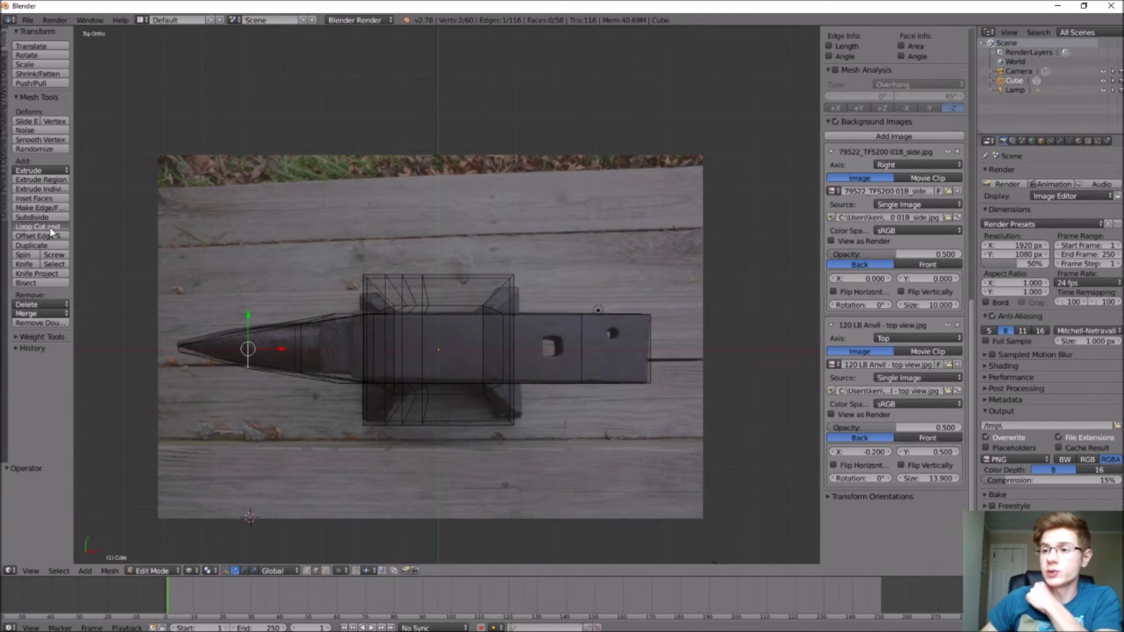
{"action": "left_click", "coordinate": [453, 317]}
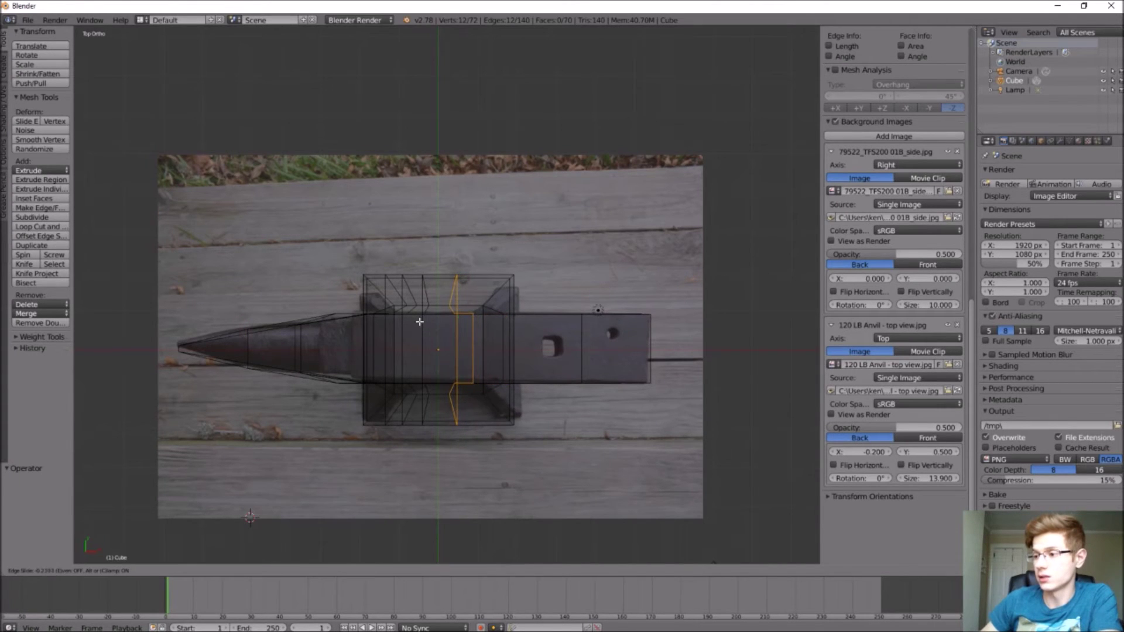
{"action": "left_click", "coordinate": [423, 321]}
{"action": "left_click", "coordinate": [55, 228]}
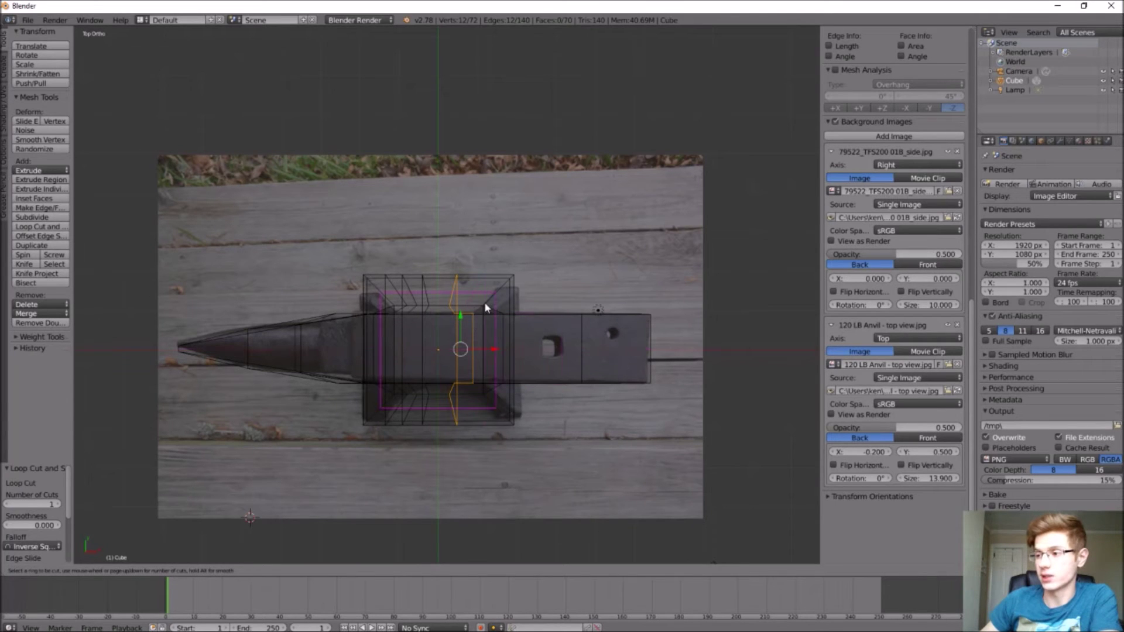
{"action": "left_click", "coordinate": [474, 308]}
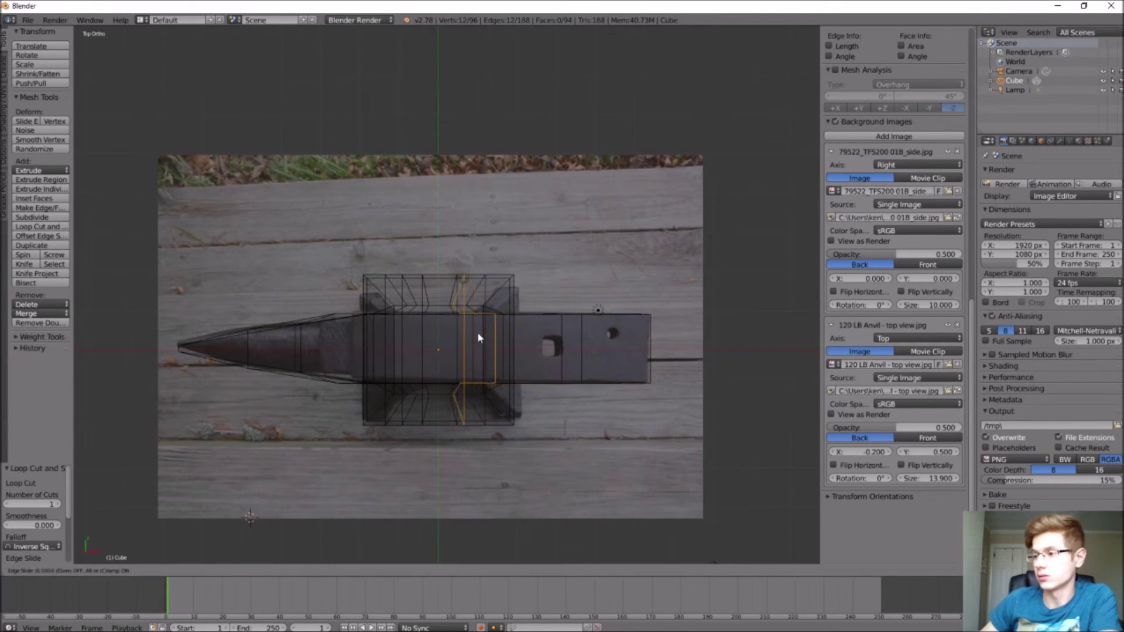
{"action": "left_click", "coordinate": [477, 338]}
Add one more vertical loop cut through the heel half, slid towards the round hole in the top reference
{"action": "key", "text": "a"}
{"action": "key", "text": "ctrl+r"}
{"action": "left_click", "coordinate": [522, 316]}
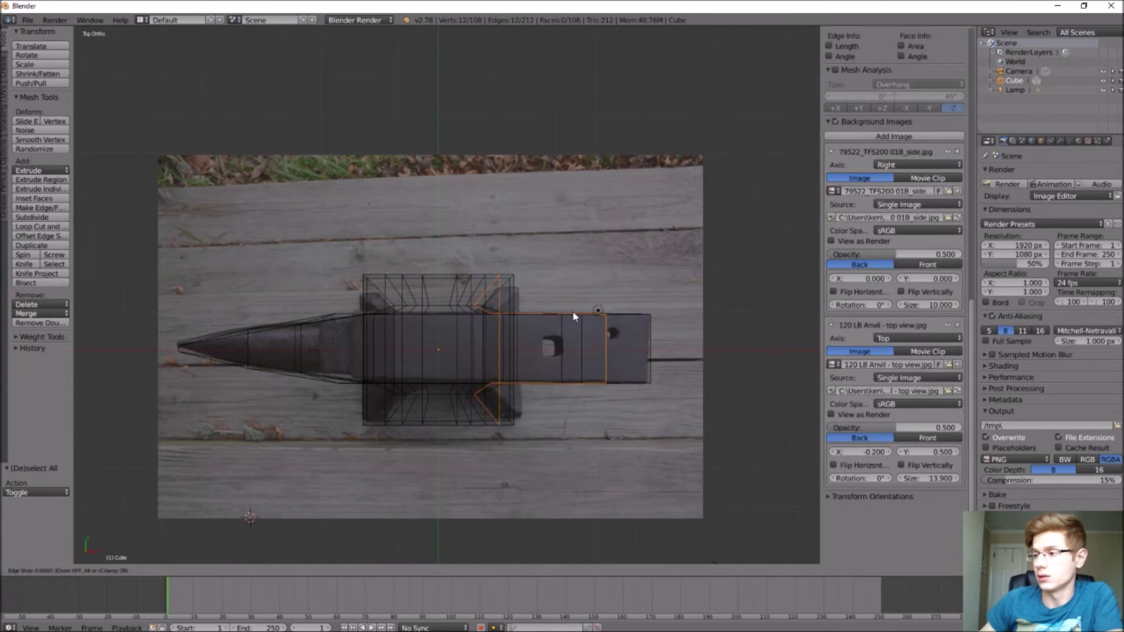
{"action": "left_click", "coordinate": [576, 311]}
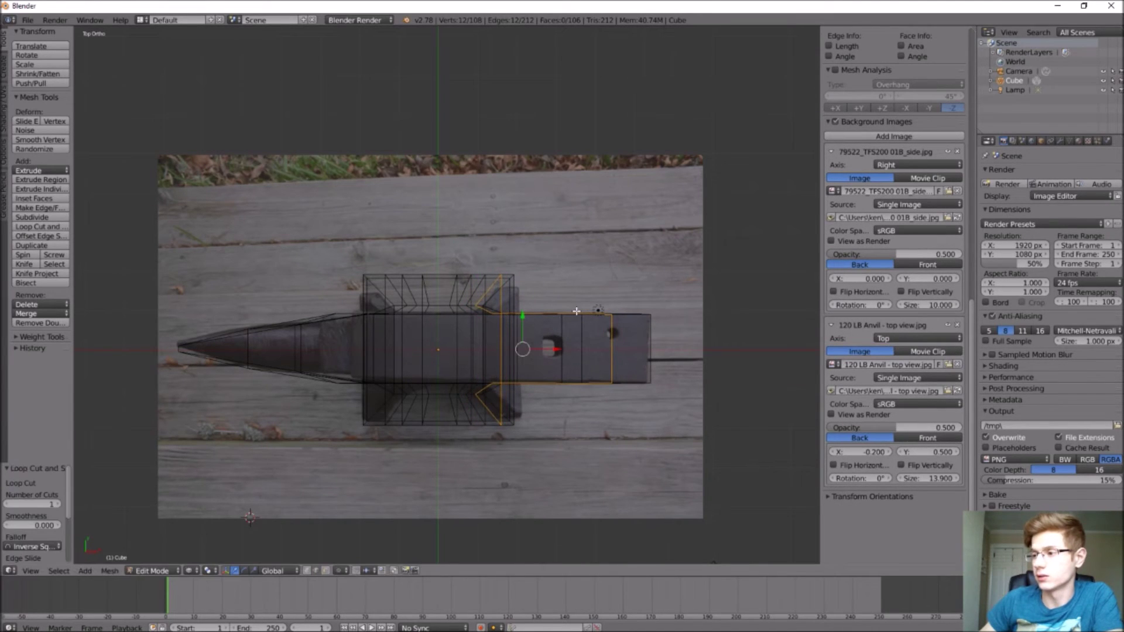
{"action": "key", "text": "a"}
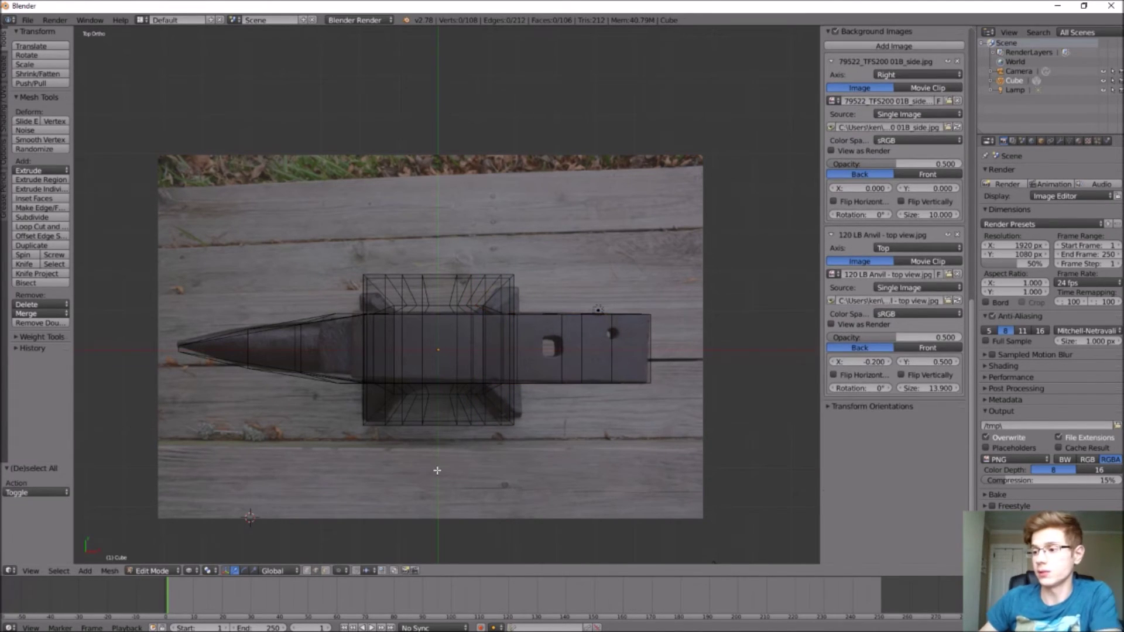
Select two middle vertical edges on the base's front side and move them 0.570 along Y to form a notch between the feet
{"action": "middle_click_drag", "start_coordinate": [437, 470], "coordinate": [400, 540]}
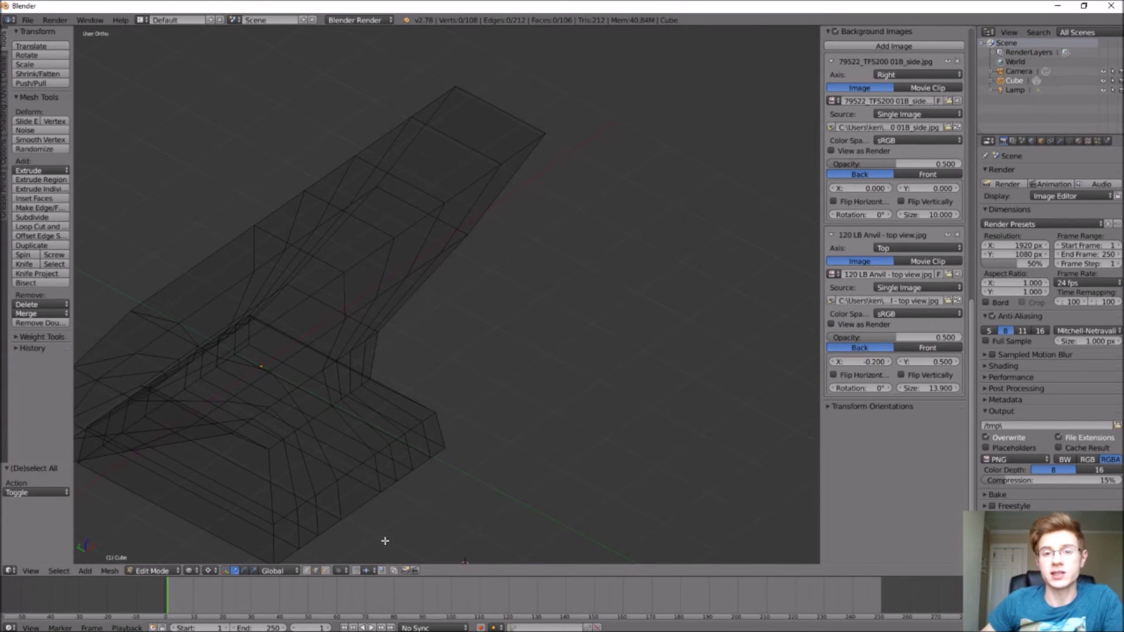
{"action": "right_click", "coordinate": [376, 472]}
{"action": "right_click", "coordinate": [339, 495], "text": "shift"}
{"action": "middle_click_drag", "start_coordinate": [343, 494], "coordinate": [375, 494]}
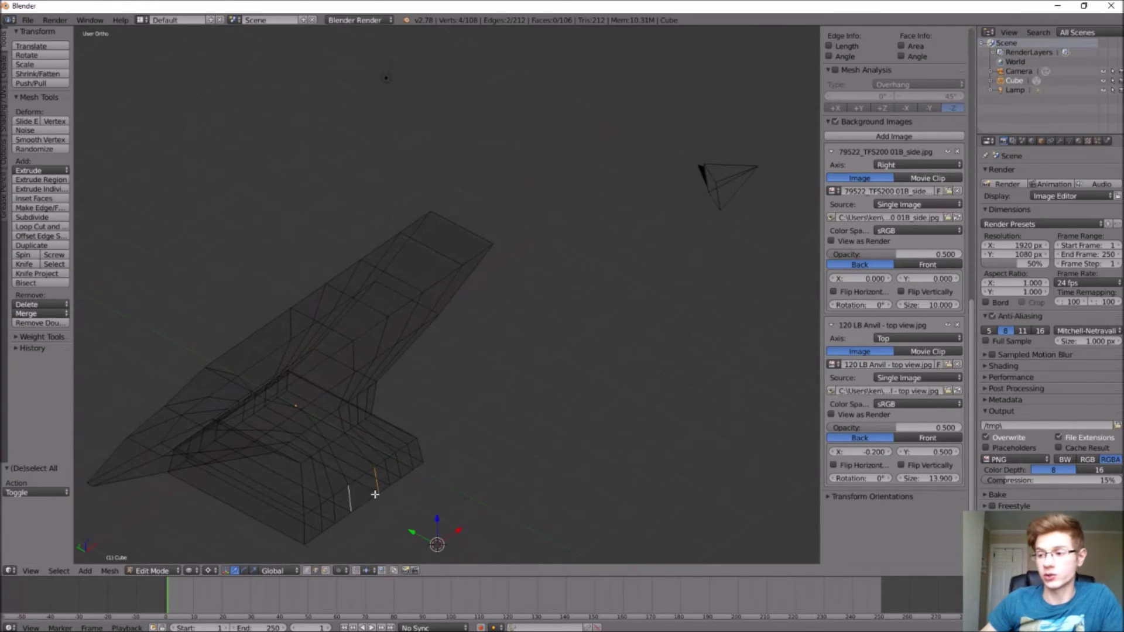
{"action": "key", "text": "g"}
{"action": "key", "text": "y"}
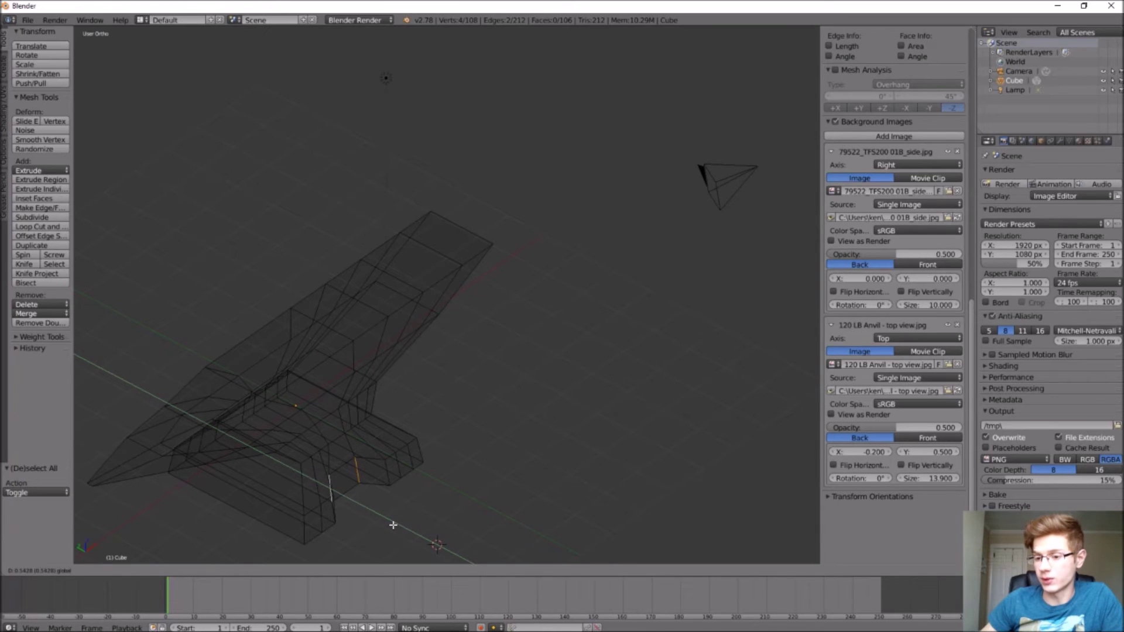
{"action": "left_click", "coordinate": [395, 525]}
{"action": "scroll", "coordinate": [272, 510], "scroll_direction": "down", "scroll_amount": 3}
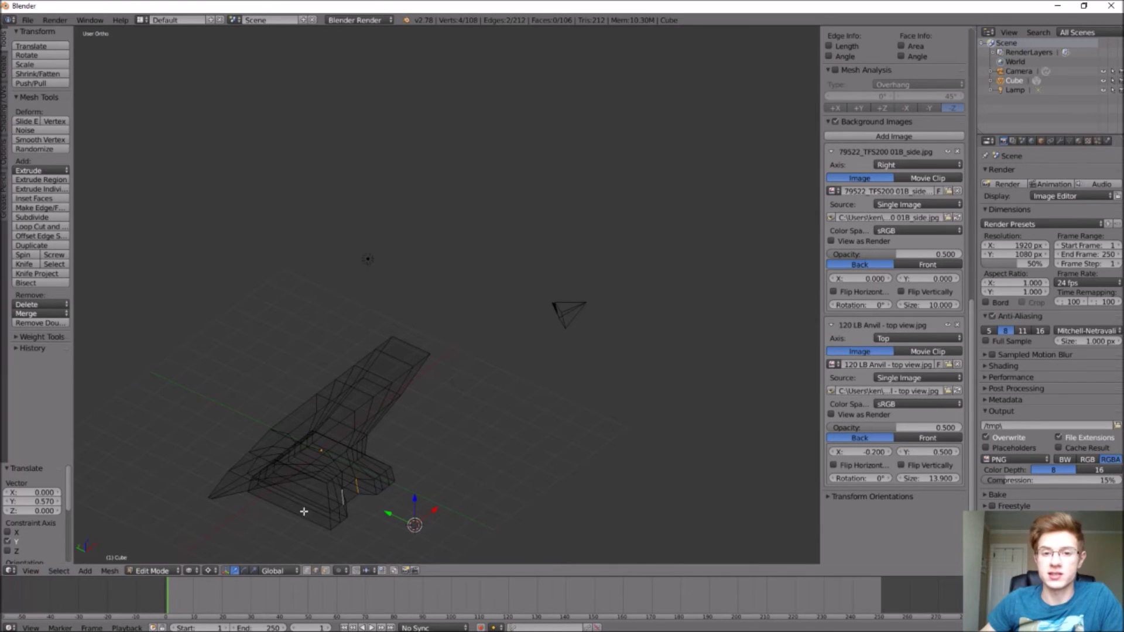
Select the two matching middle edges on the opposite side of the base and move them inward along Y
{"action": "middle_click_drag", "start_coordinate": [294, 500], "coordinate": [283, 521]}
{"action": "right_click", "coordinate": [288, 525]}
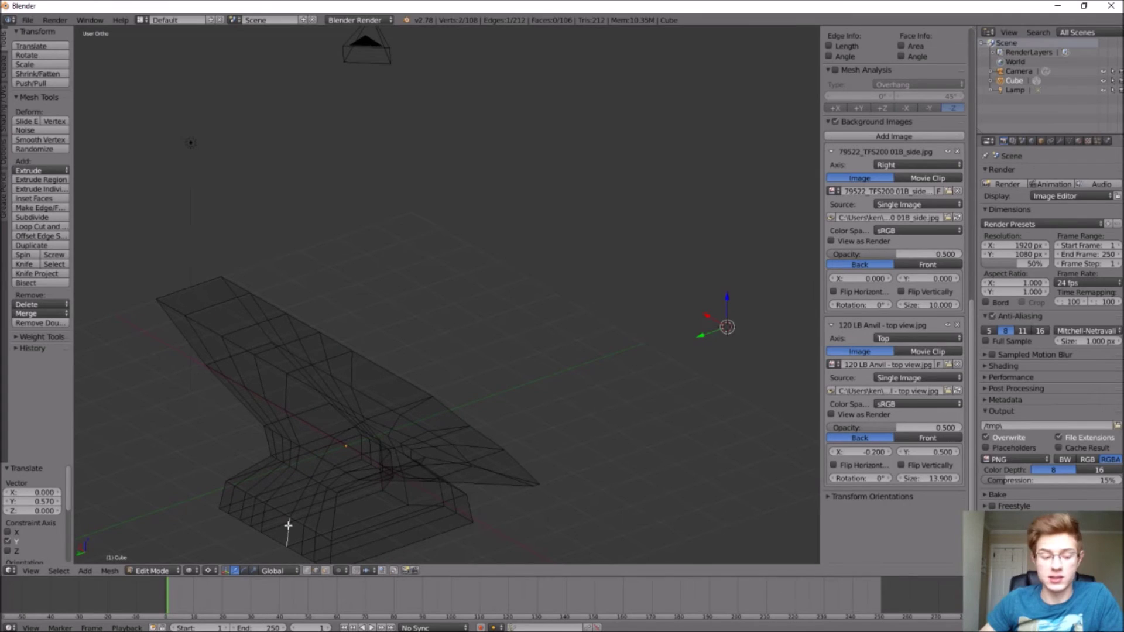
{"action": "right_click", "coordinate": [261, 519], "text": "shift"}
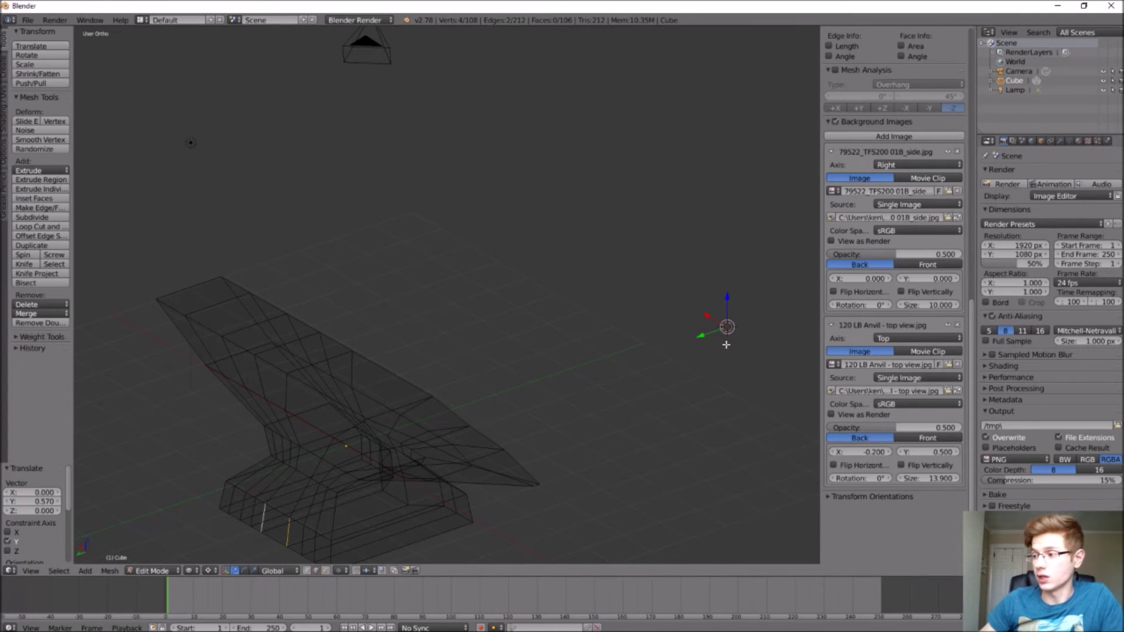
{"action": "key", "text": "g"}
{"action": "key", "text": "y"}
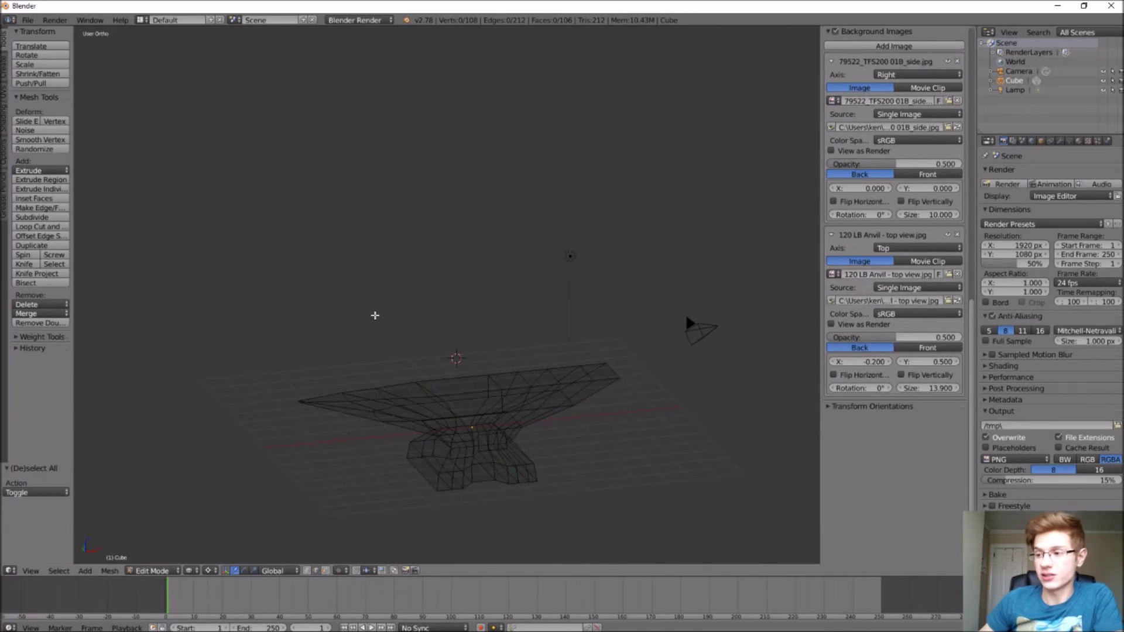
Show the anvil with solid shading, inspect it from an angle, and switch to Object Mode
{"action": "key", "text": "z"}
{"action": "mouse_move", "coordinate": [374, 315]}
{"action": "middle_mouse_down"}
{"action": "mouse_move", "coordinate": [394, 328]}
{"action": "mouse_move", "coordinate": [381, 306]}
{"action": "mouse_move", "coordinate": [280, 310]}
{"action": "mouse_move", "coordinate": [351, 316]}
{"action": "mouse_move", "coordinate": [806, 221]}
{"action": "middle_mouse_up"}
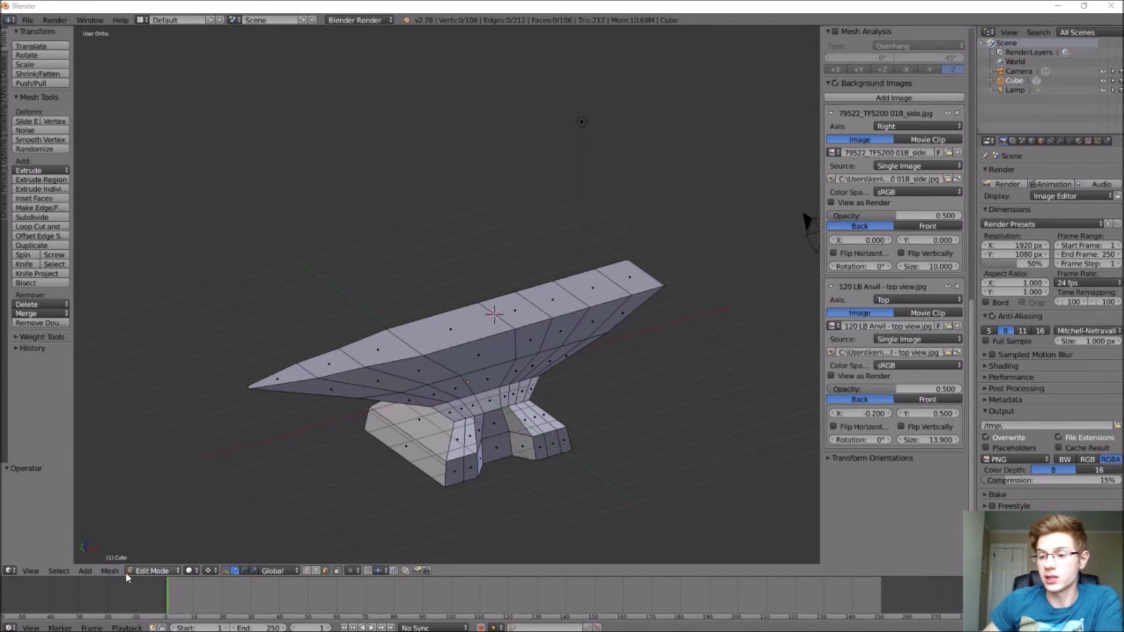
{"action": "left_click", "coordinate": [158, 571]}
{"action": "left_click", "coordinate": [140, 550]}
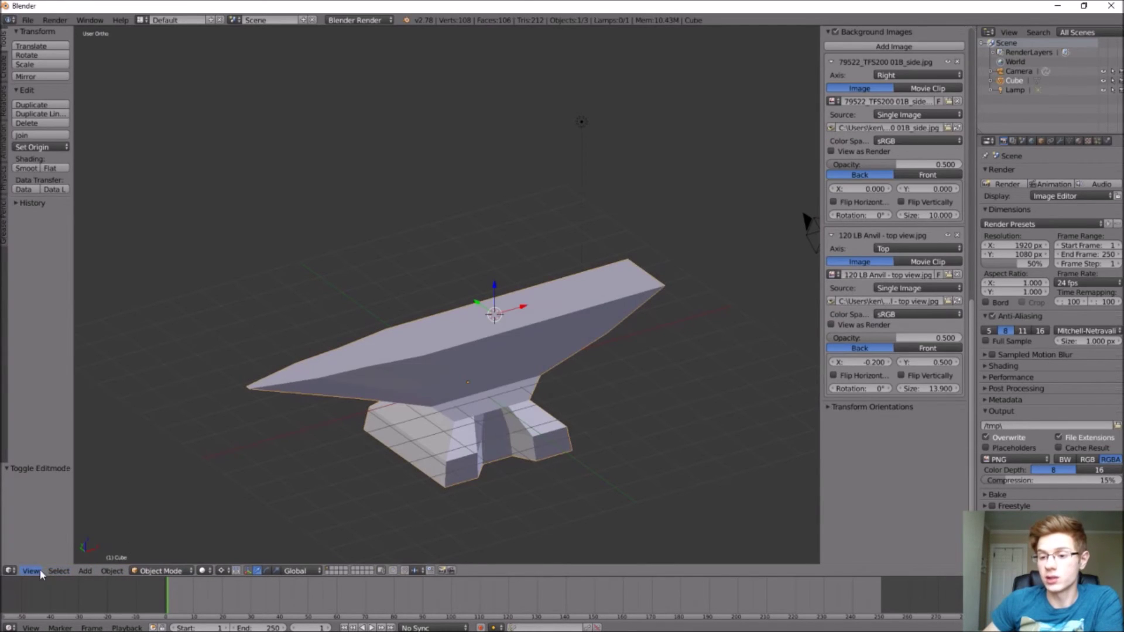
Add a new mesh cube to the scene and move it along Y so it sits over the anvil
{"action": "left_click", "coordinate": [85, 571]}
{"action": "mouse_move", "coordinate": [105, 559]}
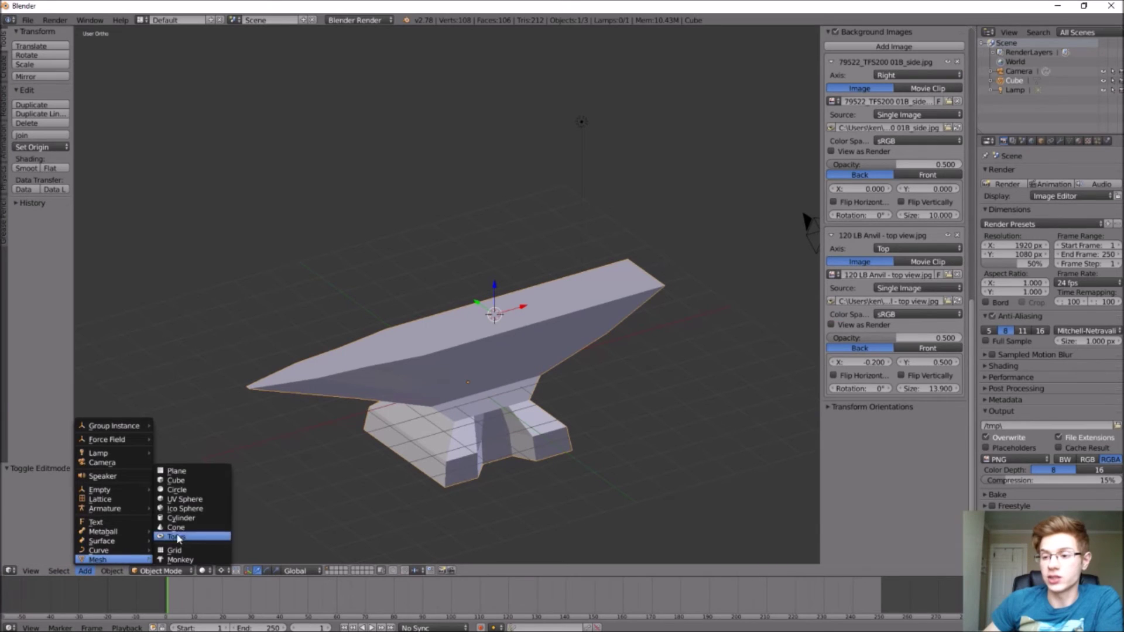
{"action": "left_click", "coordinate": [181, 479]}
{"action": "middle_click_drag", "start_coordinate": [519, 316], "coordinate": [532, 350]}
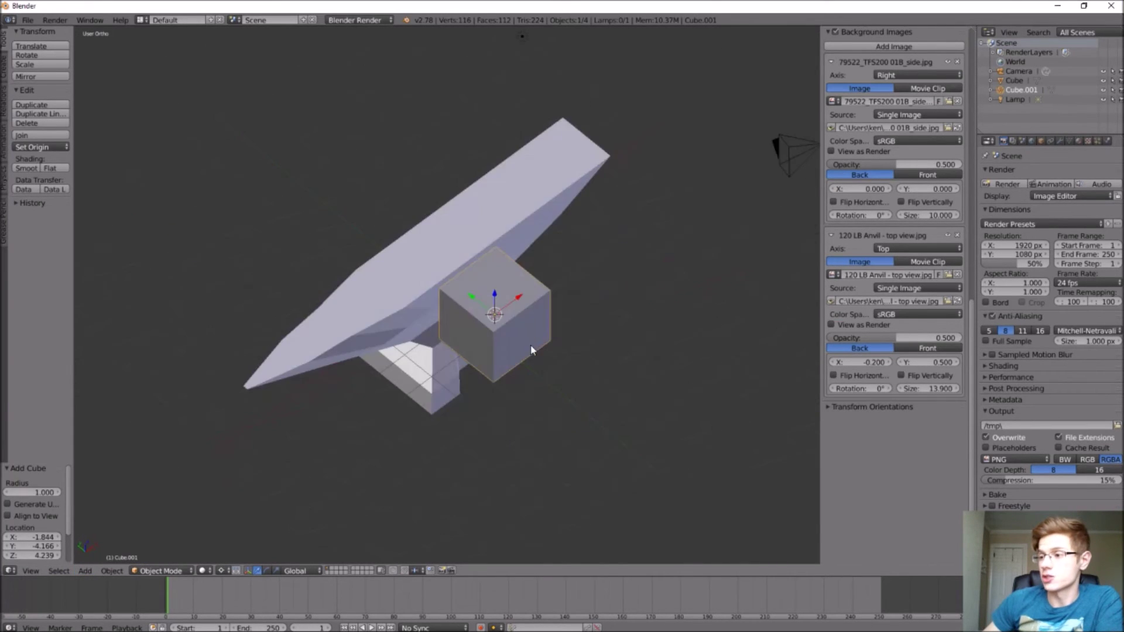
{"action": "key", "text": "g"}
{"action": "key", "text": "y"}
{"action": "left_click", "coordinate": [429, 220]}
Enter Edit Mode on the new cube, scale its mesh down uniformly, and move it 0.463 along Y toward the anvil's centerline
{"action": "middle_click_drag", "start_coordinate": [429, 220], "coordinate": [211, 507]}
{"action": "key", "text": "Tab"}
{"action": "key", "text": "Tab"}
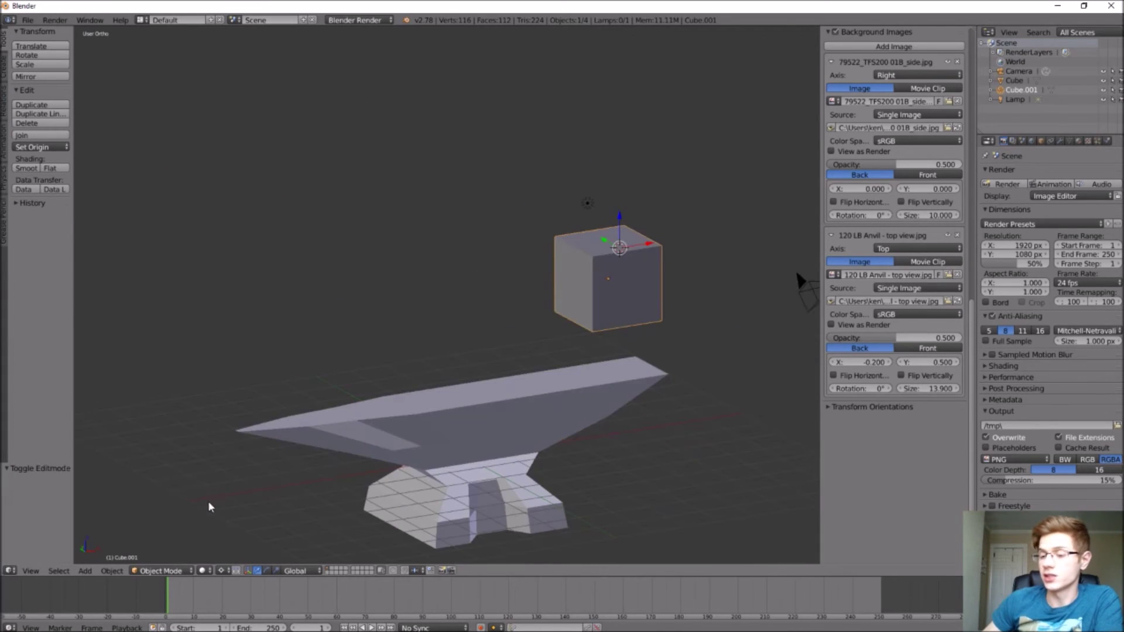
{"action": "left_click", "coordinate": [166, 570]}
{"action": "left_click", "coordinate": [170, 555]}
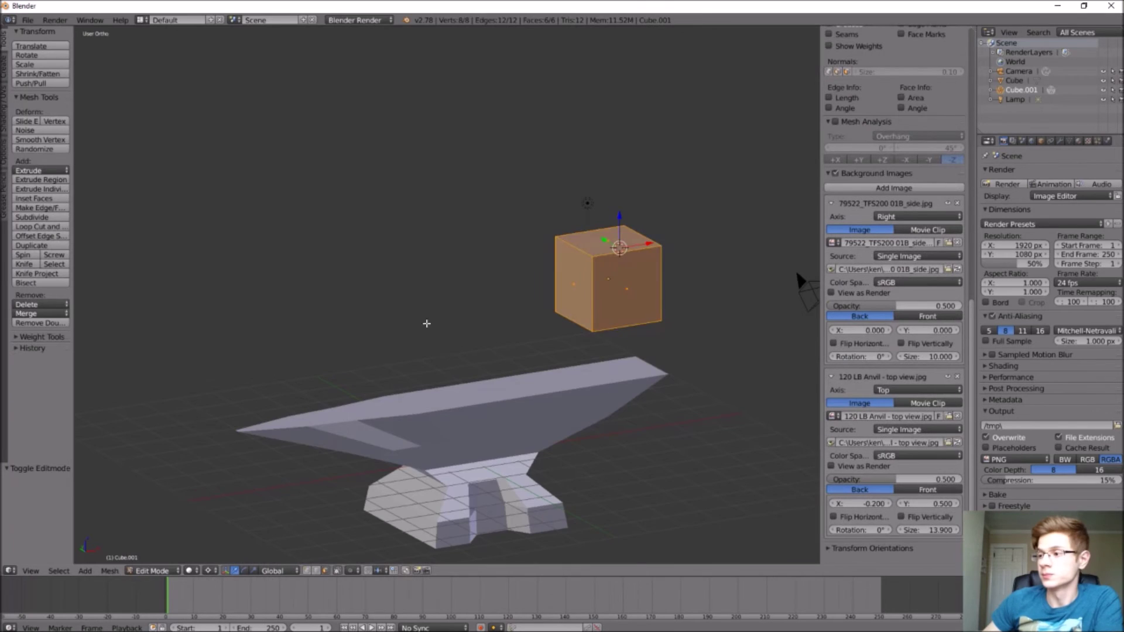
{"action": "middle_click_drag", "start_coordinate": [426, 324], "coordinate": [494, 326]}
{"action": "key", "text": "s"}
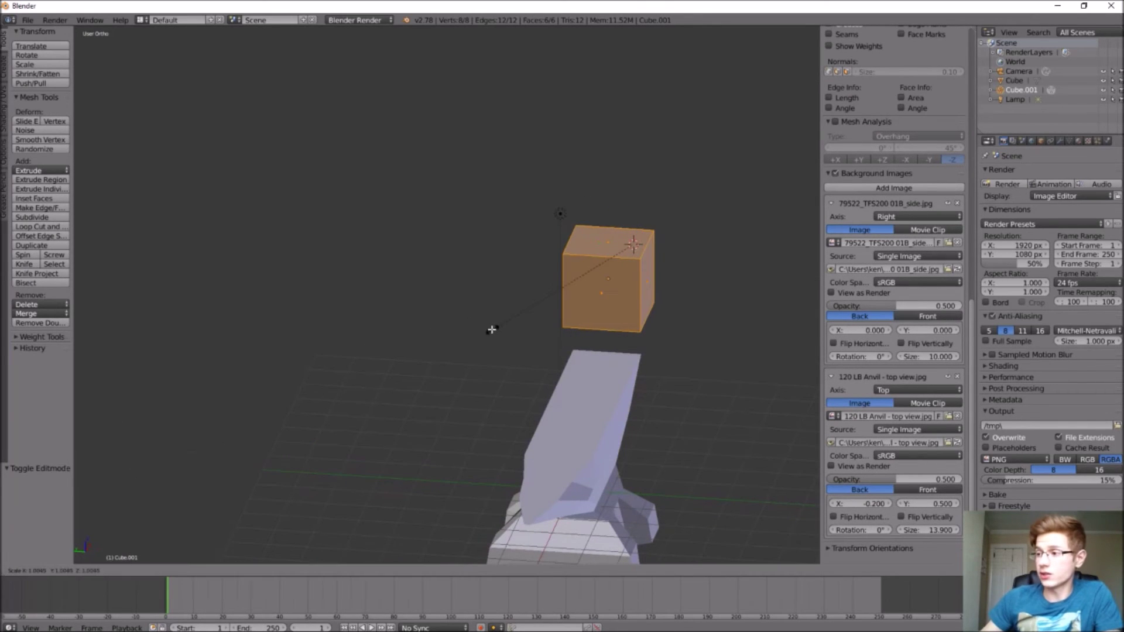
{"action": "left_click", "coordinate": [603, 317]}
{"action": "mouse_move", "coordinate": [596, 242]}
{"action": "left_mouse_down"}
{"action": "mouse_move", "coordinate": [568, 241]}
{"action": "mouse_move", "coordinate": [579, 240]}
{"action": "left_mouse_up"}
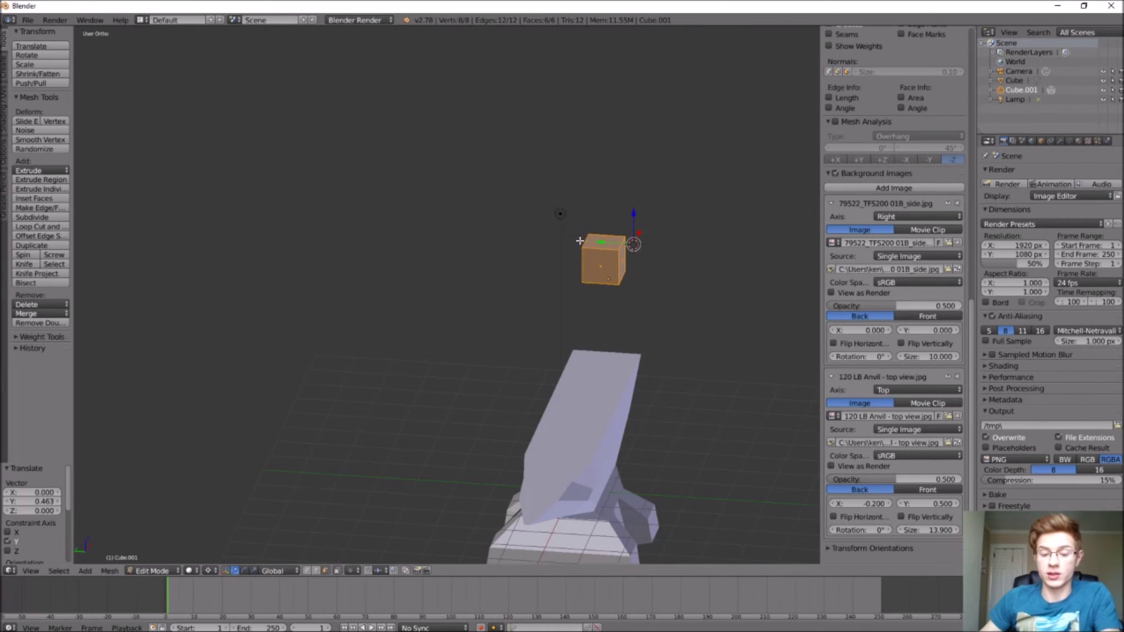
In top view, center the cube across the anvil's face along Y and scale it by 0.662
{"action": "key", "text": "KP_7"}
{"action": "key", "text": "g"}
{"action": "key", "text": "y"}
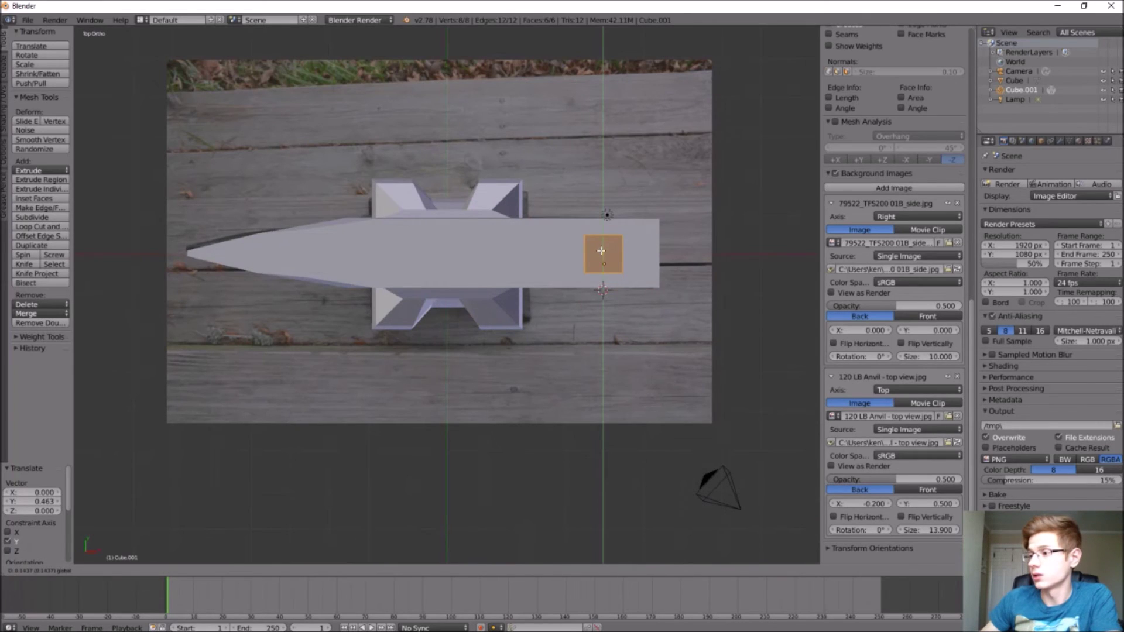
{"action": "key", "text": "Escape"}
{"action": "key", "text": "a"}
{"action": "key", "text": "s"}
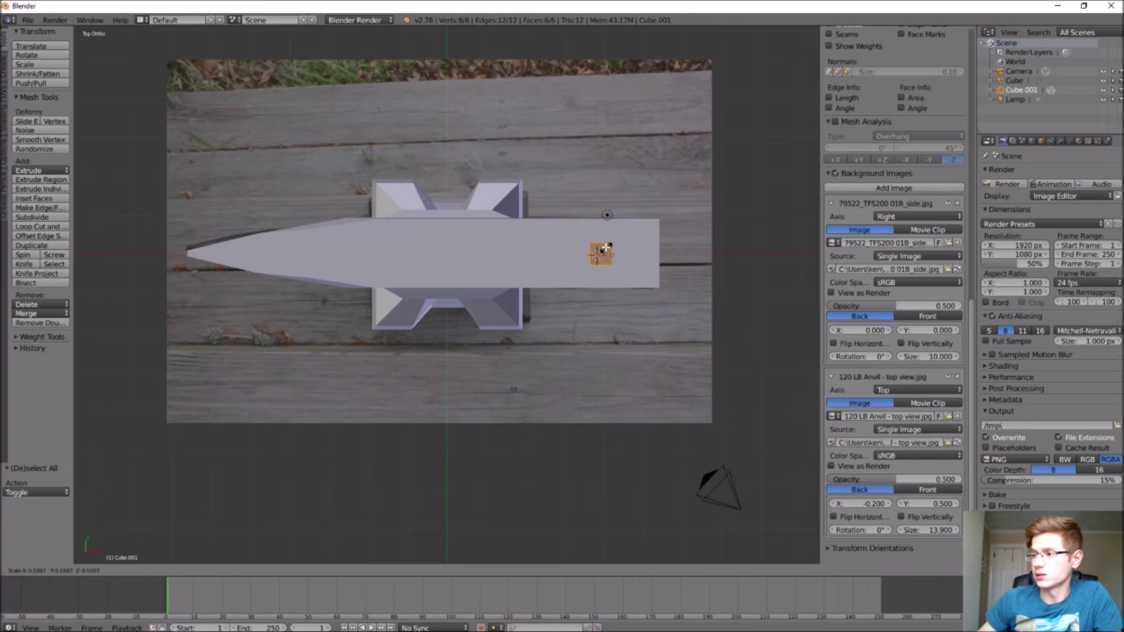
{"action": "left_click", "coordinate": [605, 249]}
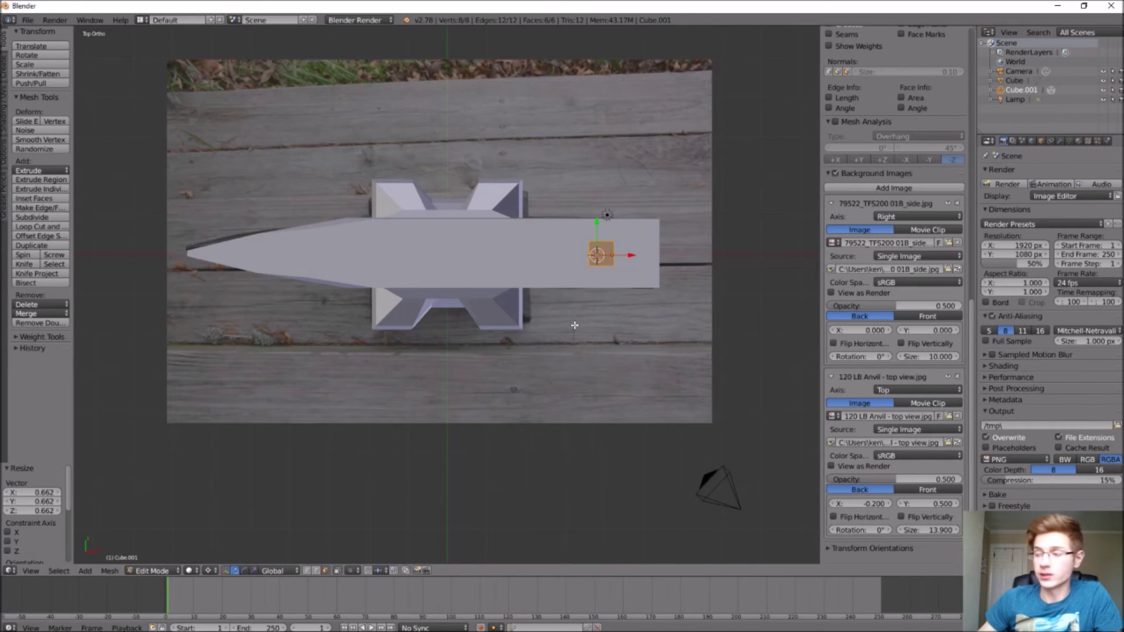
Move the whole small cube -2.577 along Z so it sits at the anvil's top face
{"action": "middle_click_drag", "start_coordinate": [574, 325], "coordinate": [609, 193]}
{"action": "key", "text": "a"}
{"action": "key", "text": "a"}
{"action": "key", "text": "g"}
{"action": "key", "text": "z"}
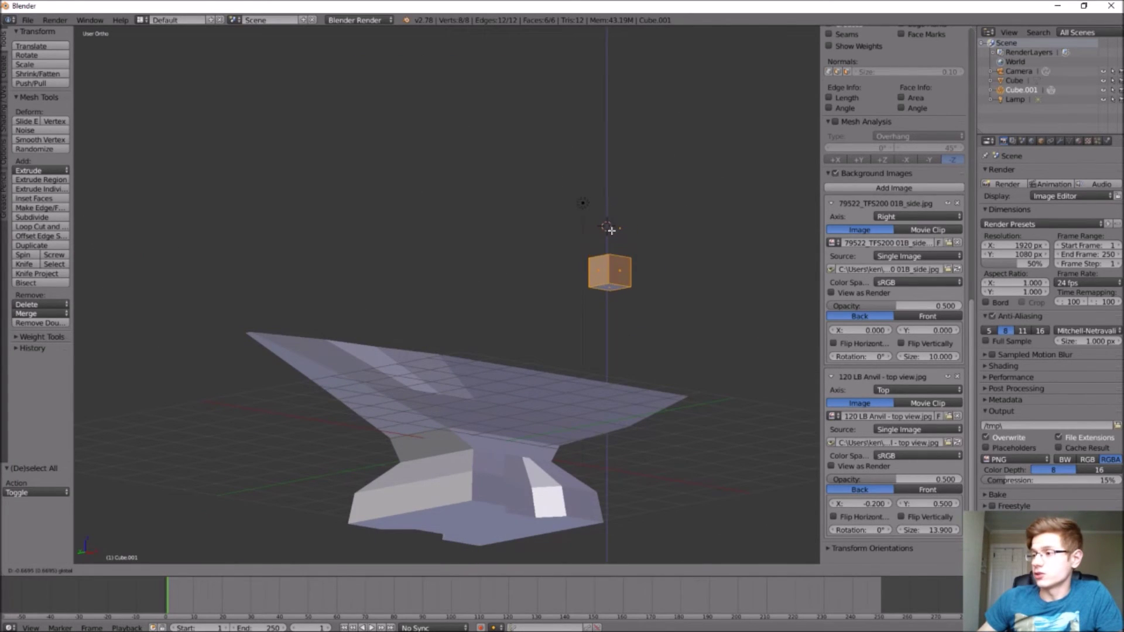
{"action": "left_click", "coordinate": [614, 313]}
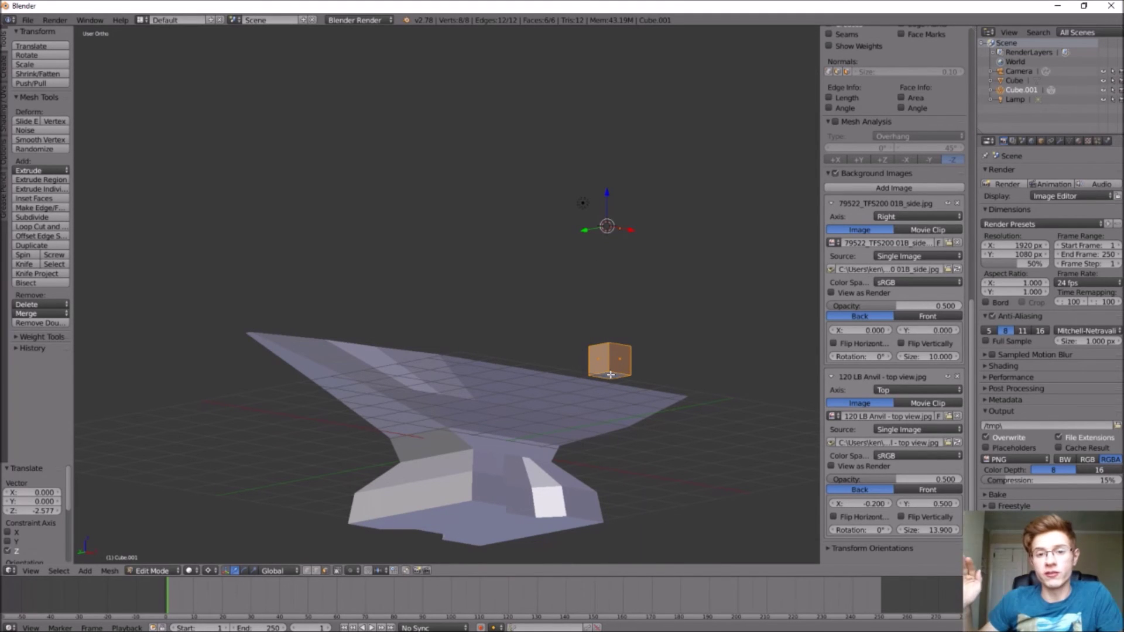
Extrude the cube's bottom face 2.293 downward through the anvil's heel and return to Object Mode
{"action": "right_click", "coordinate": [612, 375]}
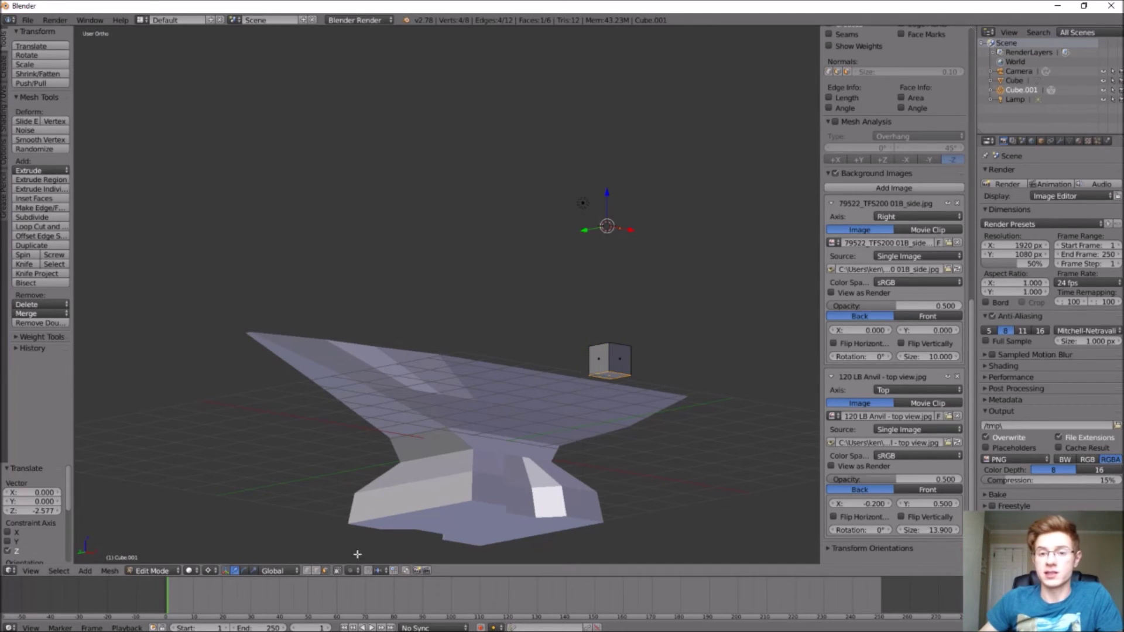
{"action": "key", "text": "e"}
{"action": "key", "text": "Escape"}
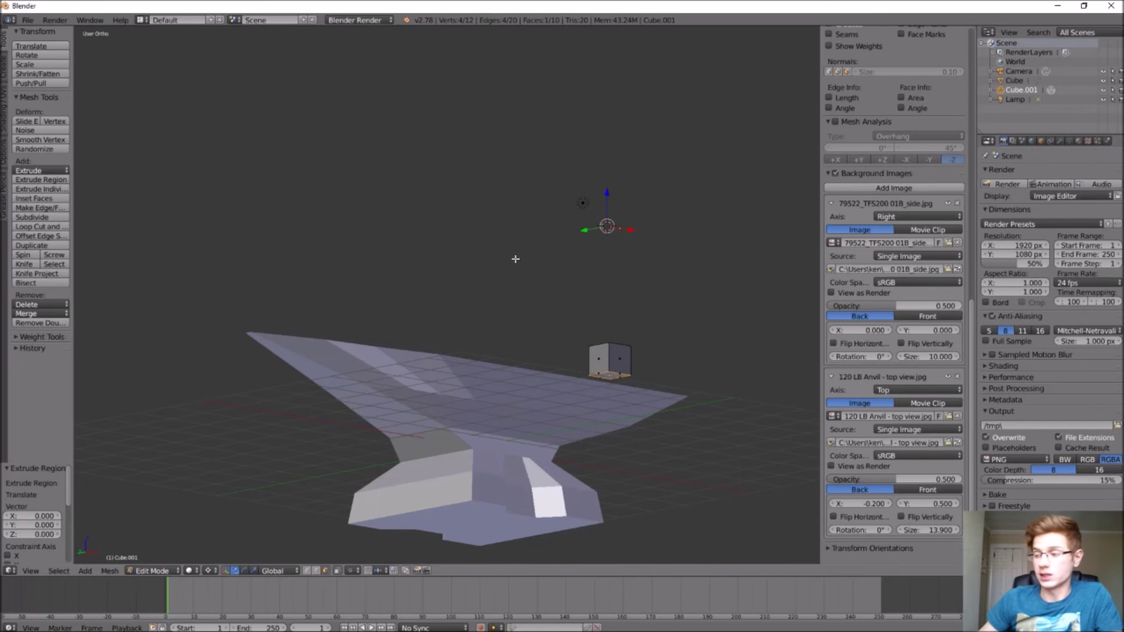
{"action": "key", "text": "e"}
{"action": "left_click", "coordinate": [525, 365]}
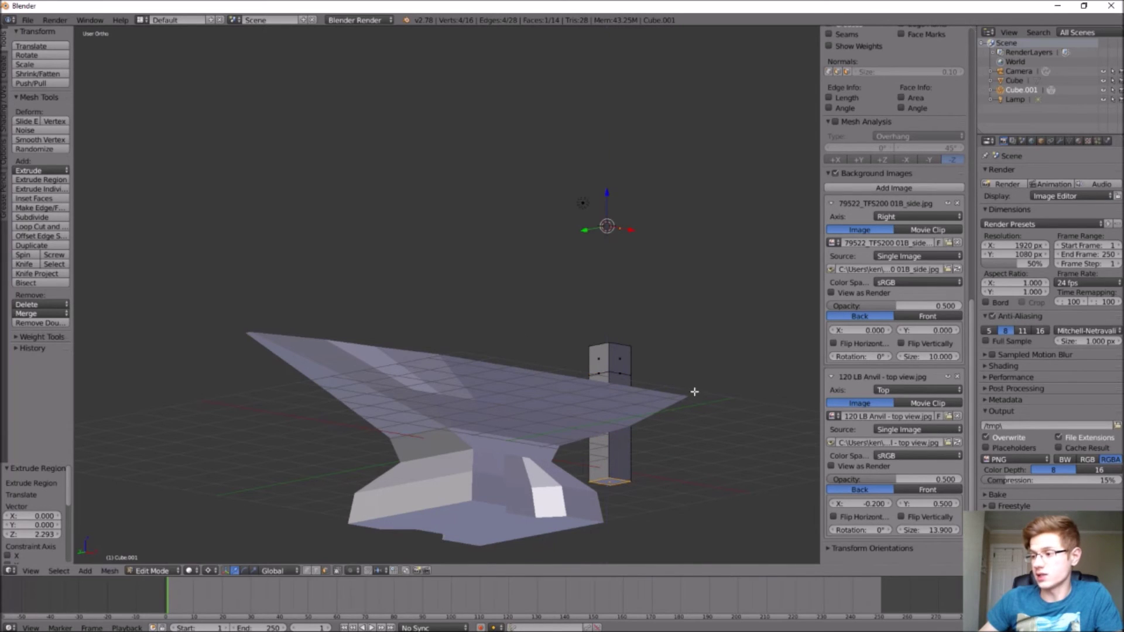
{"action": "middle_click_drag", "start_coordinate": [694, 391], "coordinate": [595, 411]}
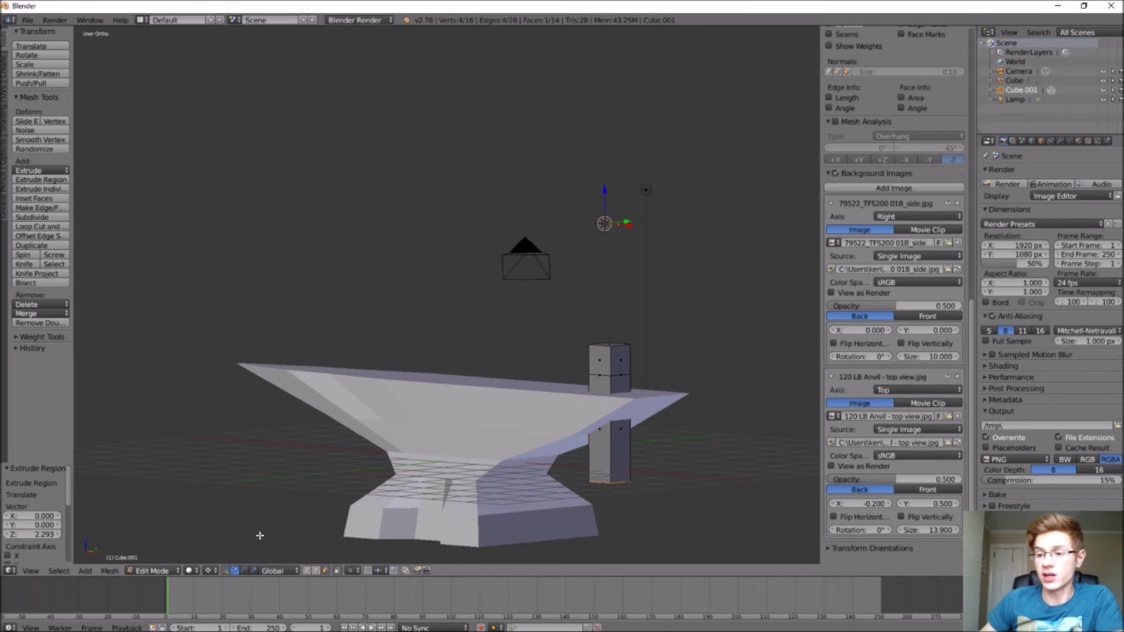
{"action": "left_click", "coordinate": [171, 569]}
{"action": "left_click", "coordinate": [172, 561]}
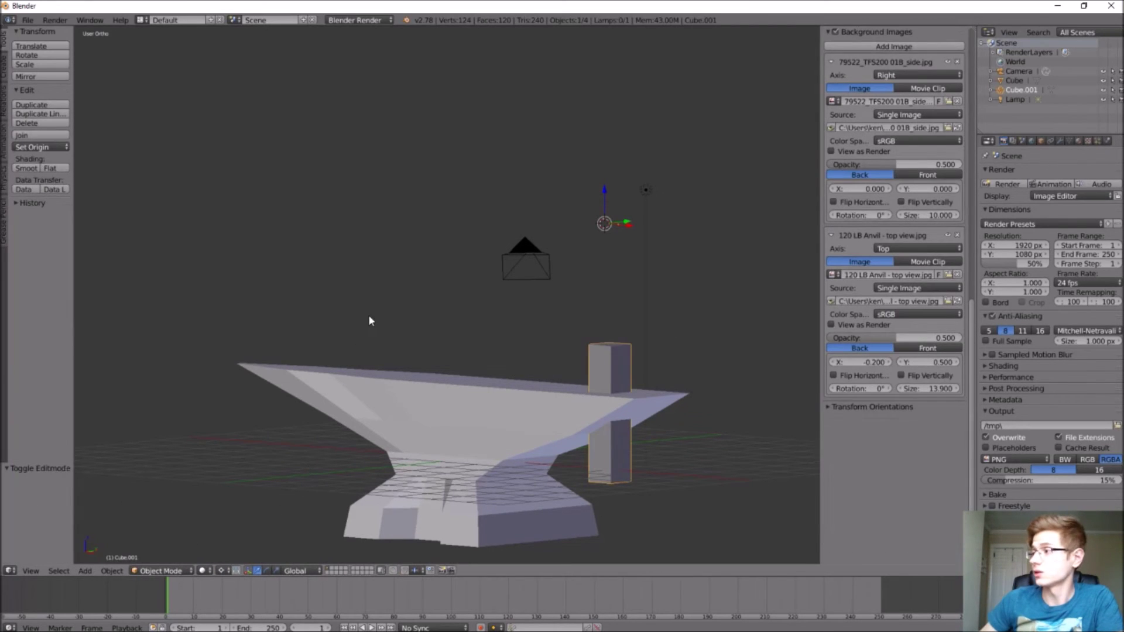
{"action": "middle_click_drag", "start_coordinate": [368, 315], "coordinate": [410, 280]}
Rename the block object as Hardy Hole and the original anvil object as Anvil
{"action": "double_click", "coordinate": [1015, 89]}
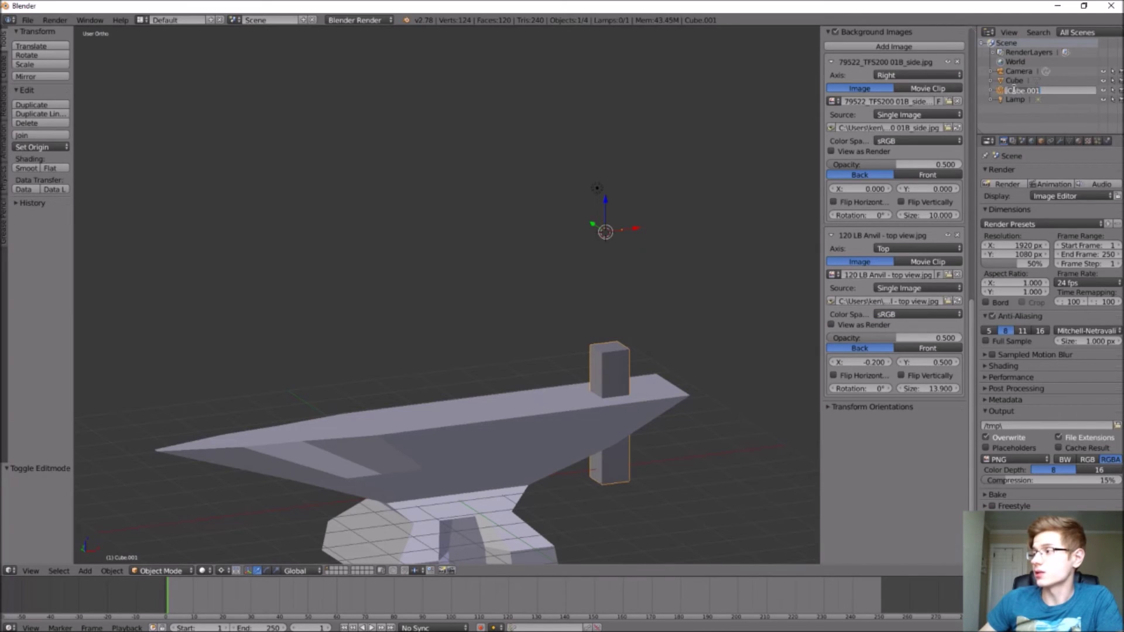
{"action": "type", "text": "Hardy Hole"}
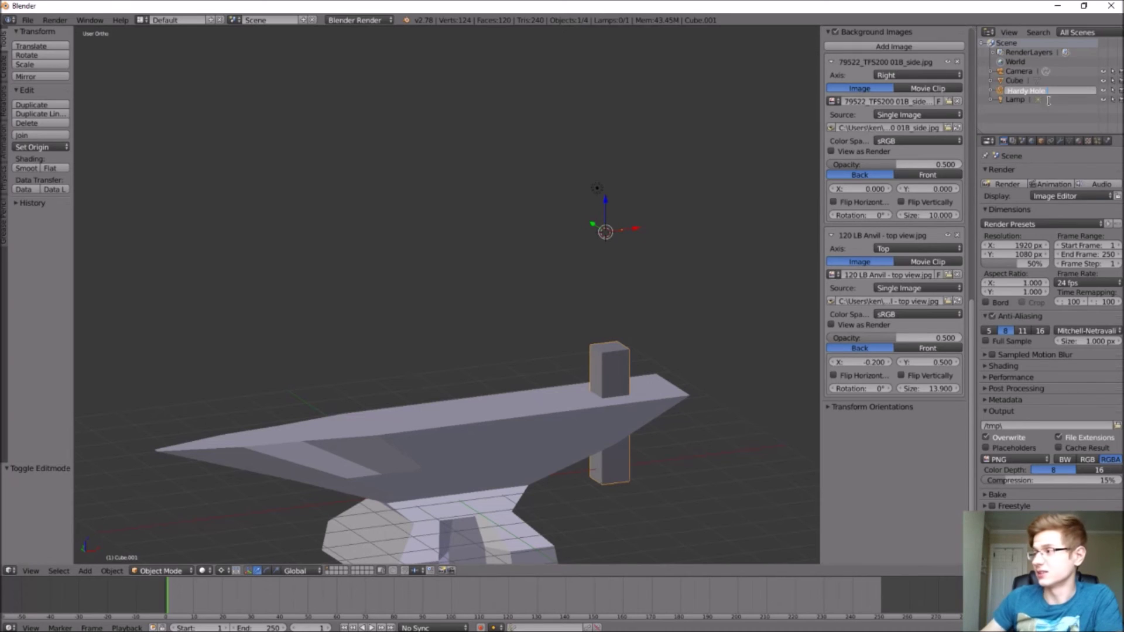
{"action": "double_click", "coordinate": [1017, 80]}
{"action": "type", "text": "A"}
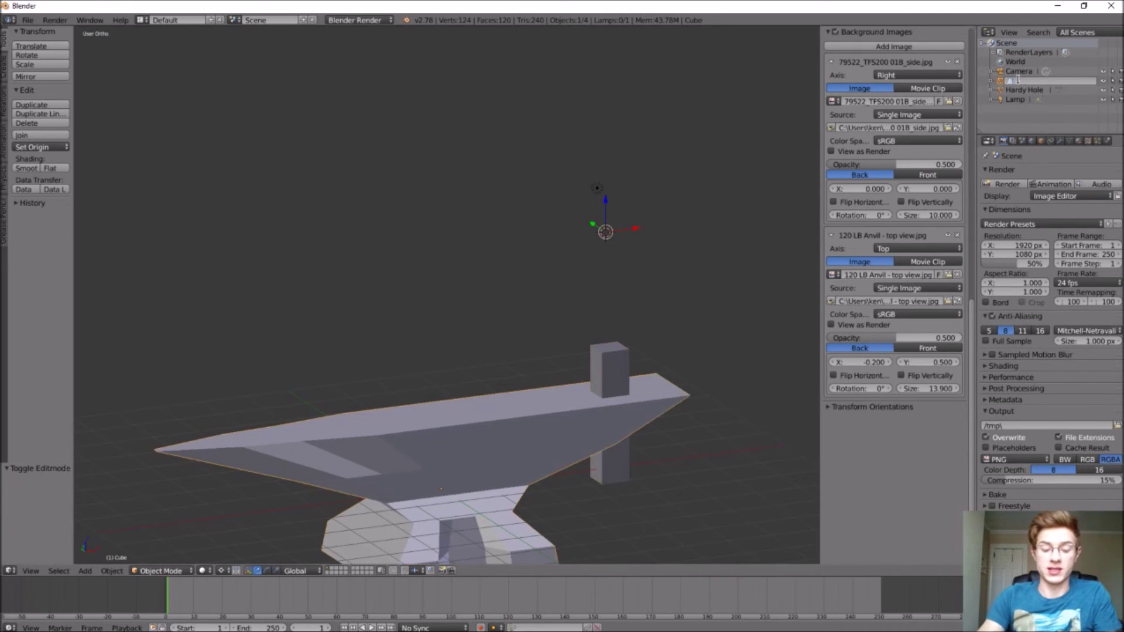
{"action": "type", "text": "nvil"}
{"action": "key", "text": "Return"}
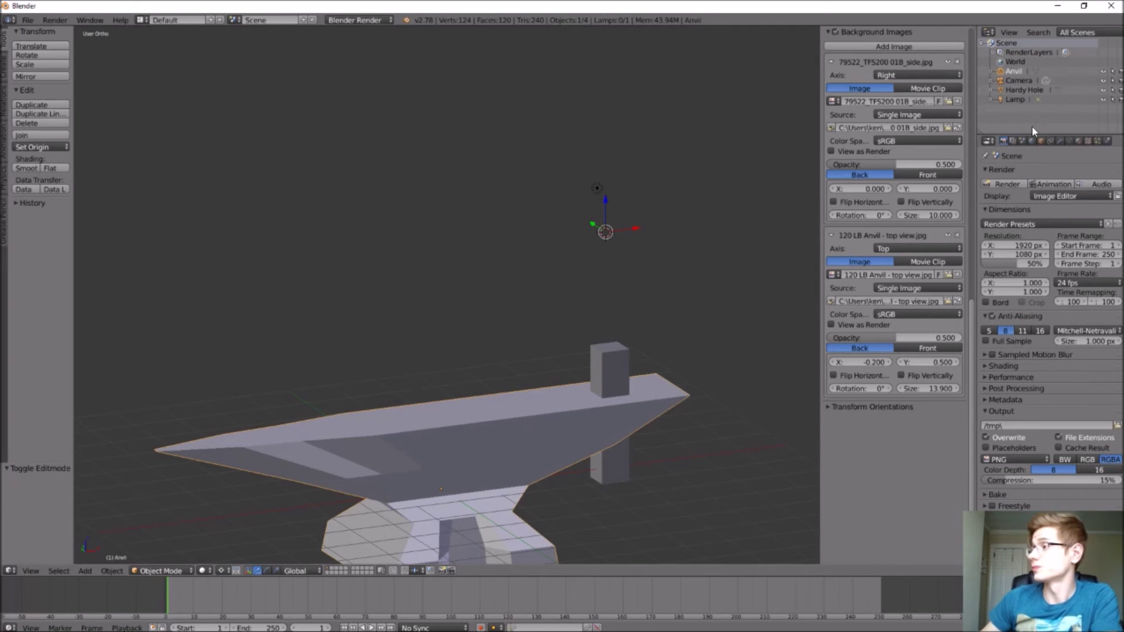
Add a Boolean modifier to the Anvil object with Hardy Hole as its target object
{"action": "left_click", "coordinate": [1020, 88]}
{"action": "left_click", "coordinate": [1015, 70]}
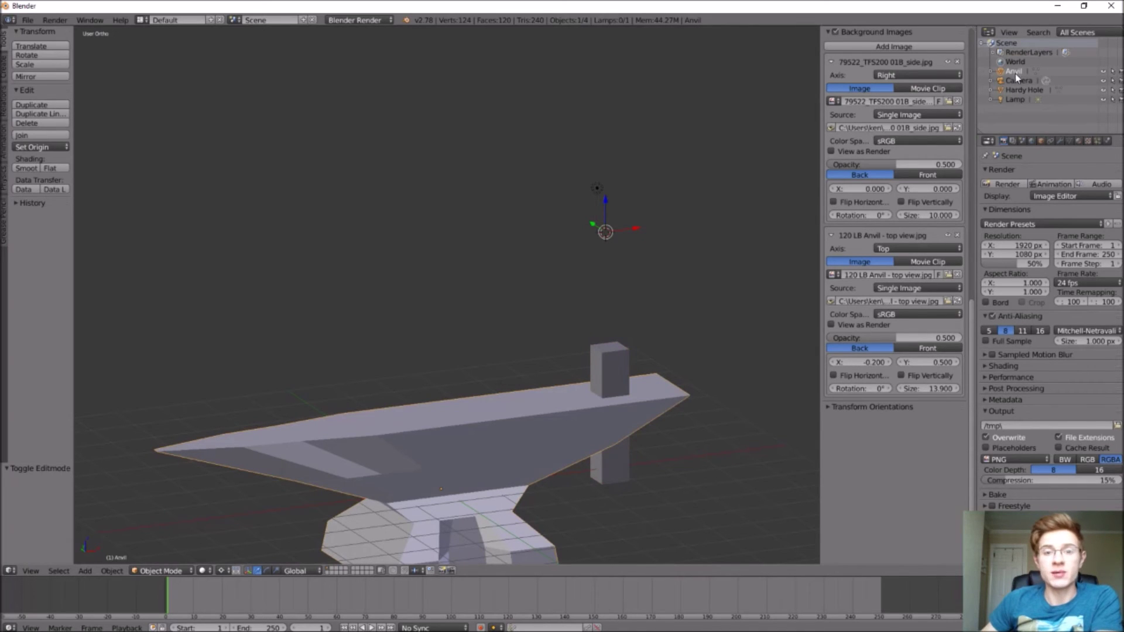
{"action": "left_click", "coordinate": [1061, 141]}
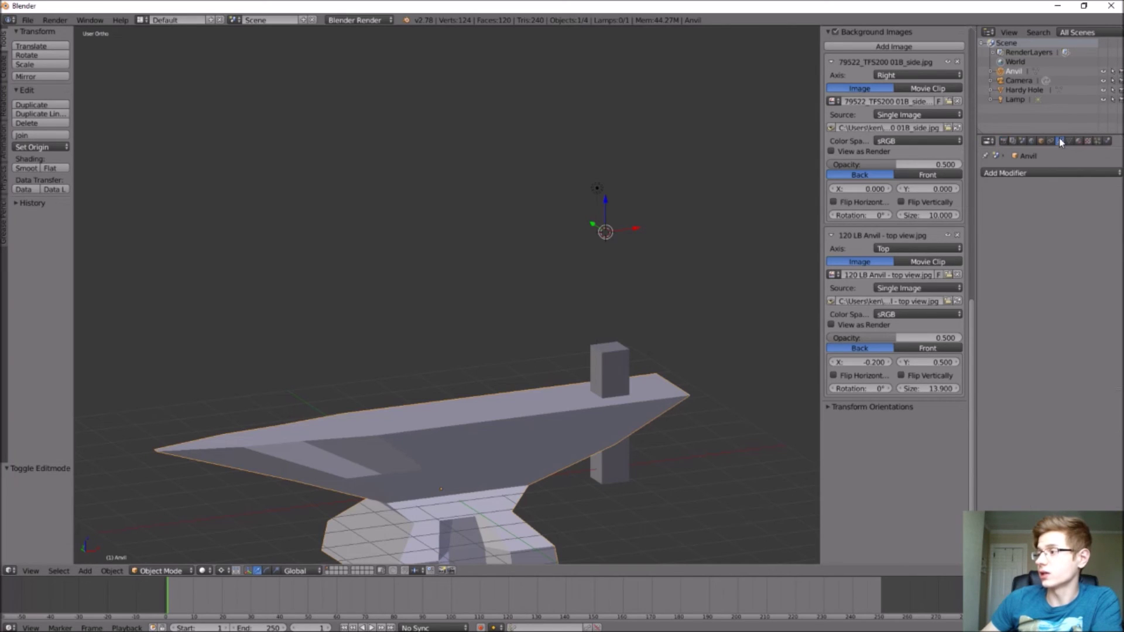
{"action": "left_click", "coordinate": [1045, 173]}
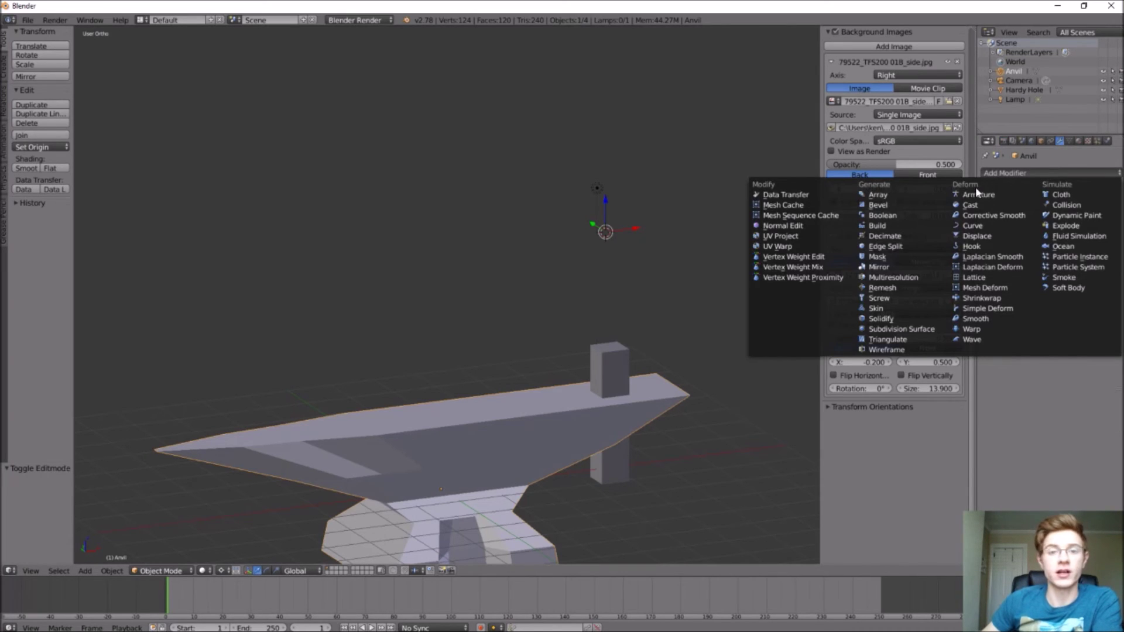
{"action": "left_click", "coordinate": [915, 215]}
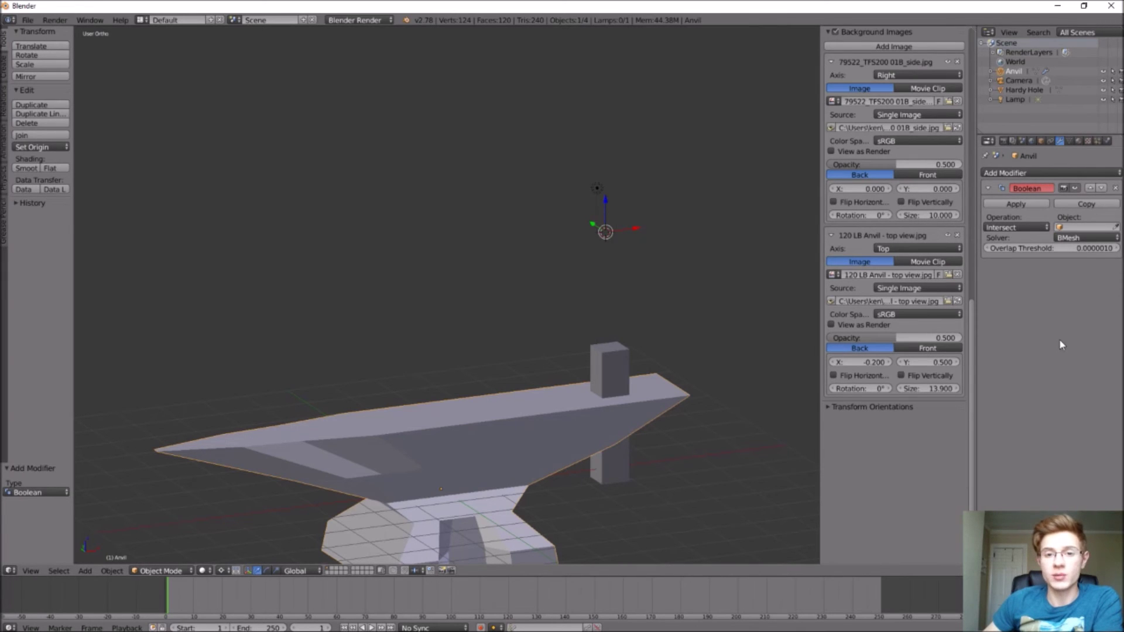
{"action": "left_click", "coordinate": [1081, 229]}
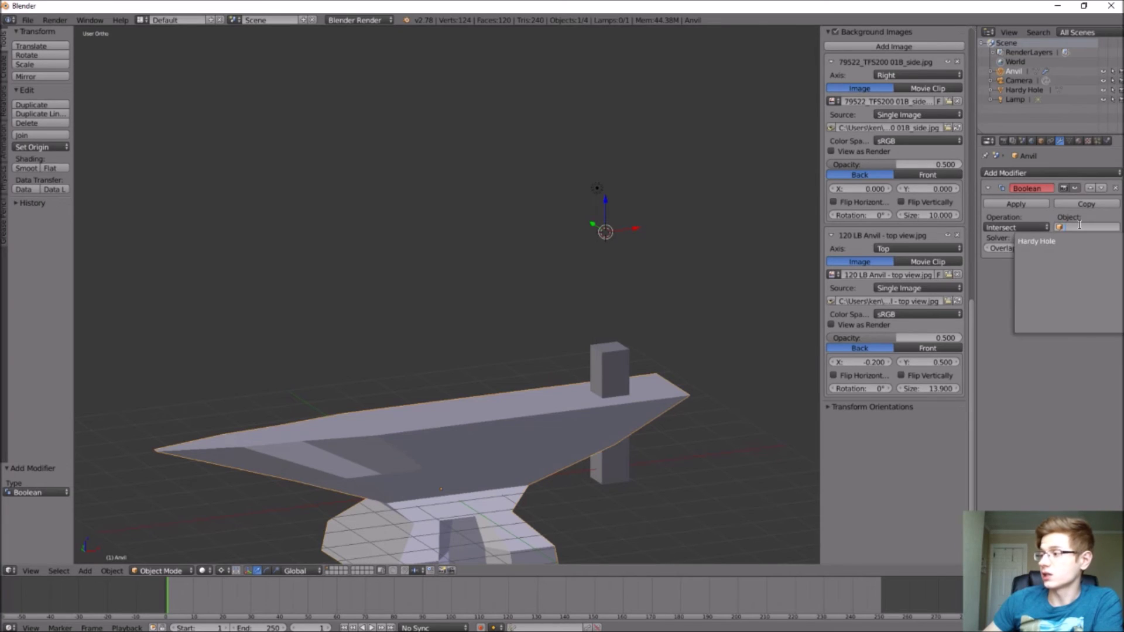
{"action": "left_click", "coordinate": [1054, 243]}
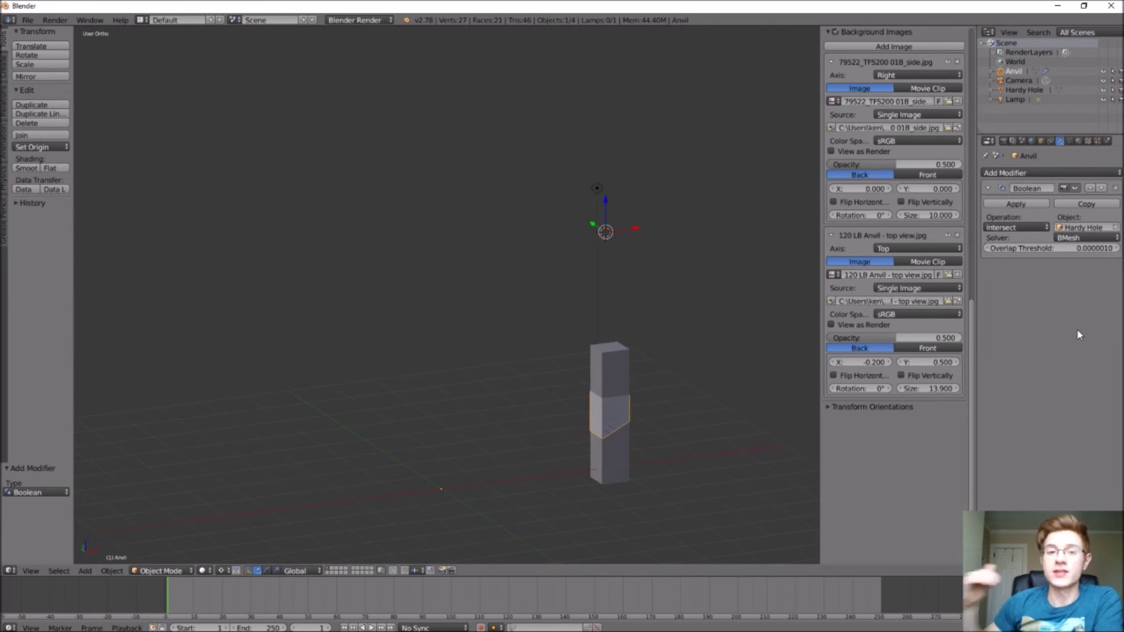
Set the Boolean operation to Difference and apply the modifier to the Anvil
{"action": "left_click", "coordinate": [1016, 225]}
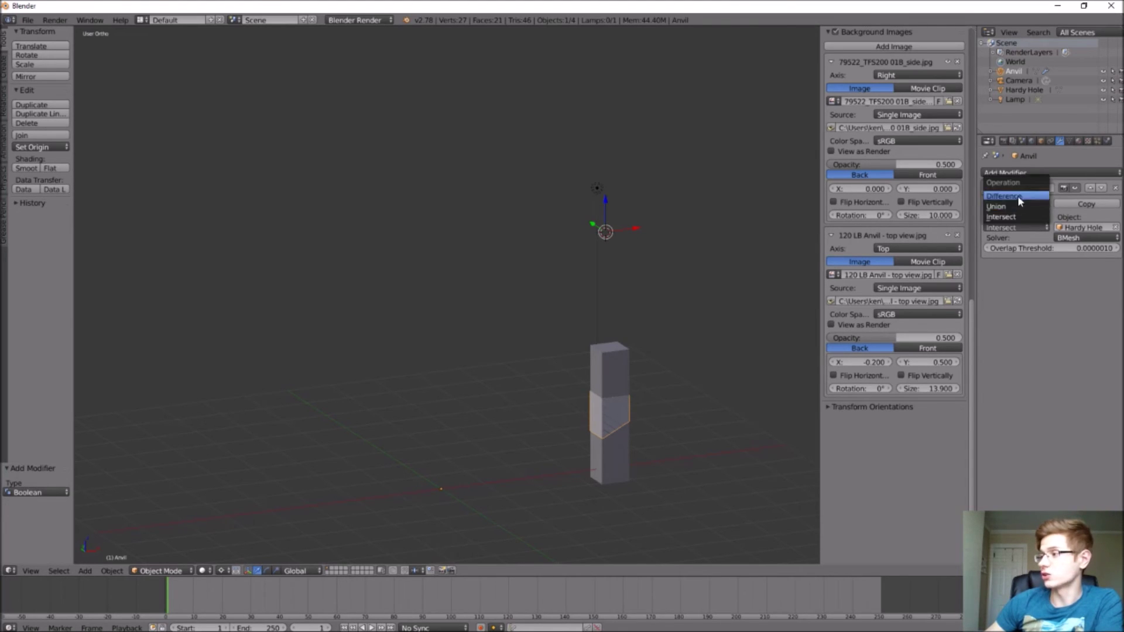
{"action": "left_click", "coordinate": [1017, 195]}
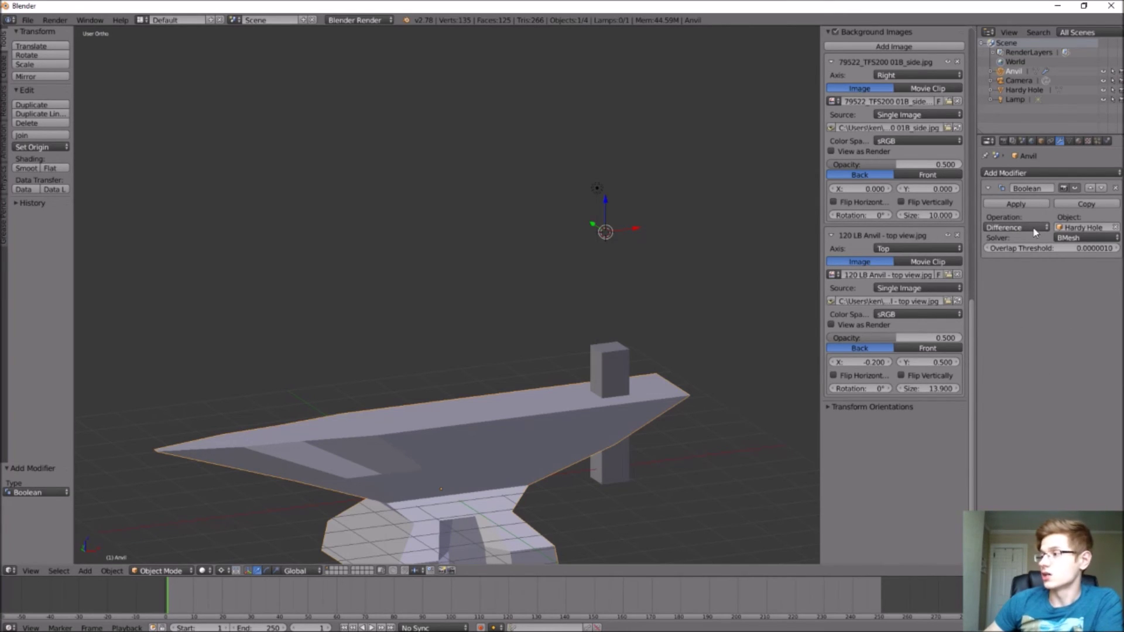
{"action": "left_click", "coordinate": [1001, 204]}
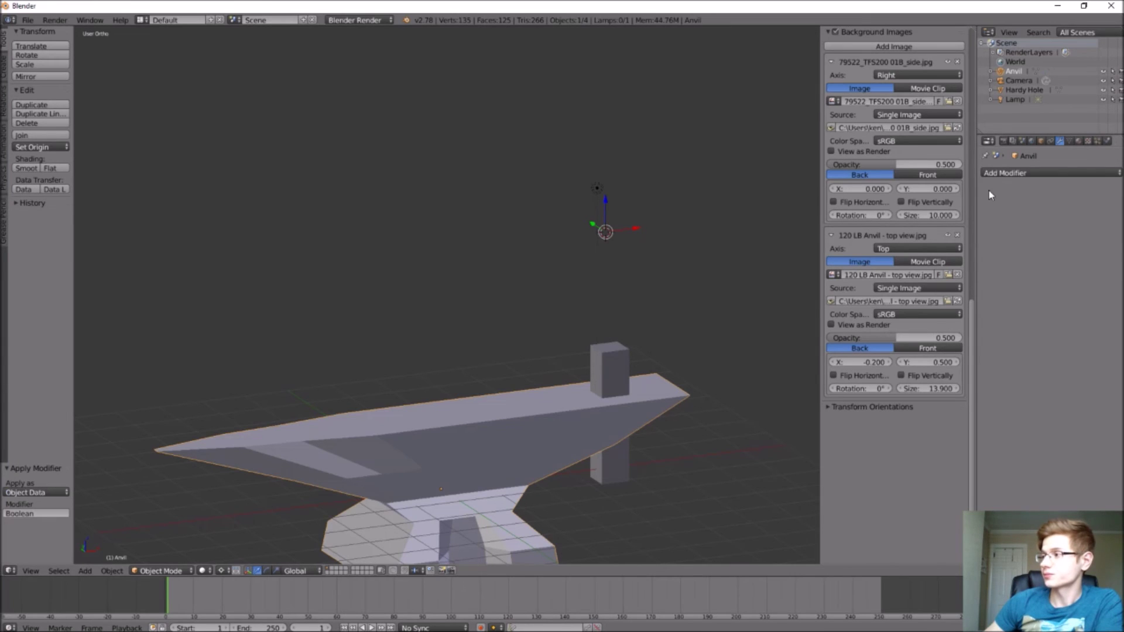
Delete the Hardy Hole block and inspect the square hole in the anvil
{"action": "right_click", "coordinate": [613, 371]}
{"action": "middle_click_drag", "start_coordinate": [612, 371], "coordinate": [770, 455]}
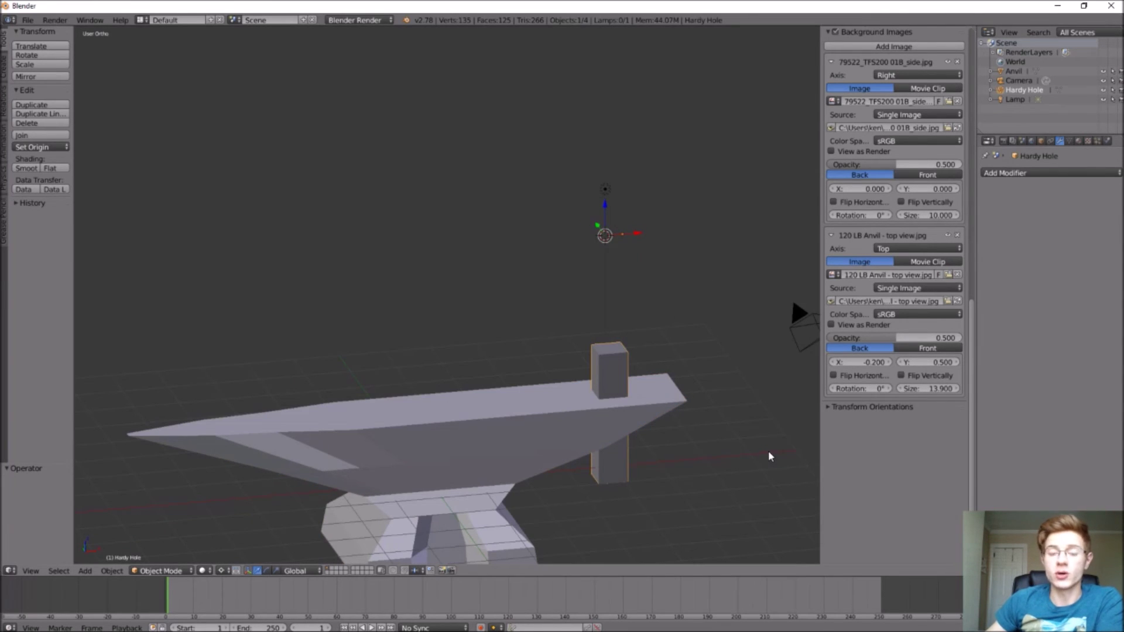
{"action": "key", "text": "x"}
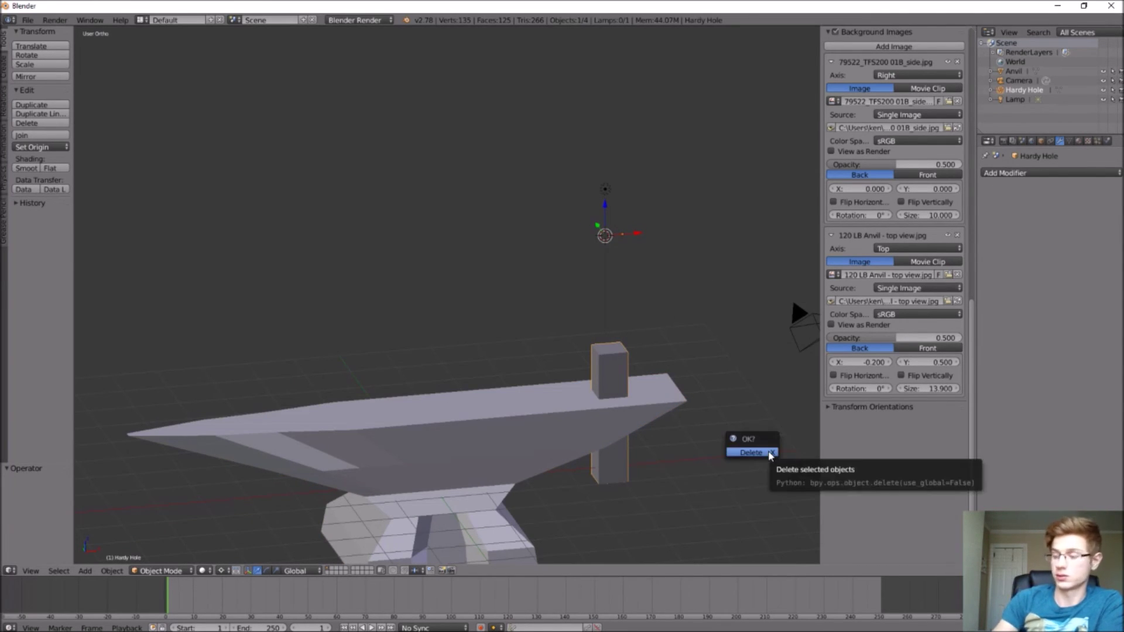
{"action": "left_click", "coordinate": [770, 455]}
{"action": "middle_click_drag", "start_coordinate": [753, 358], "coordinate": [724, 342]}
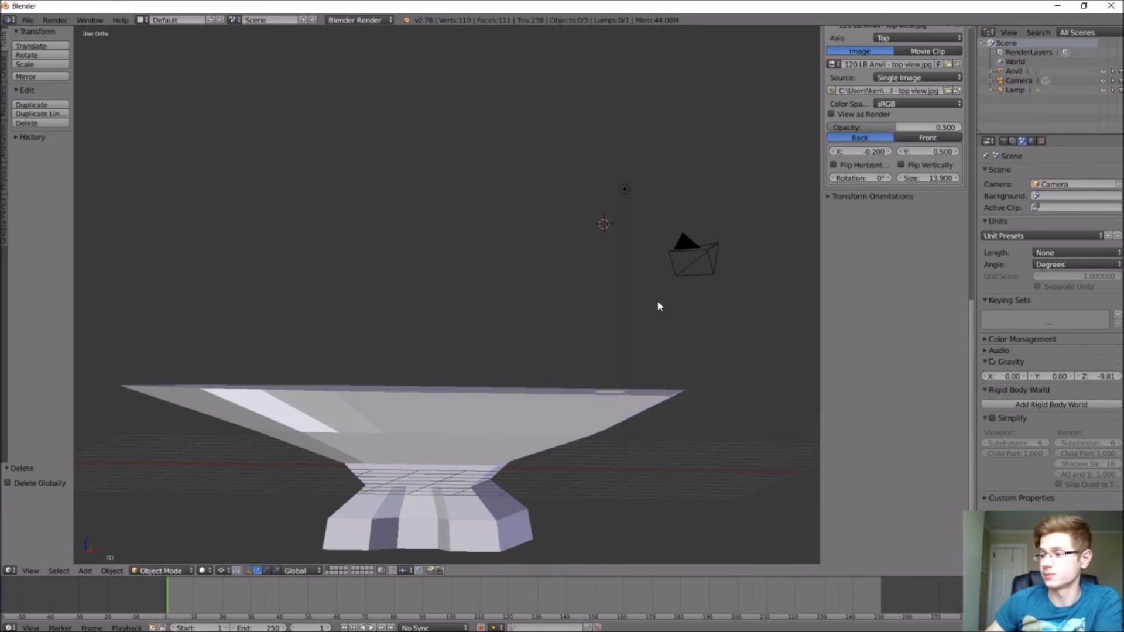
{"action": "middle_click_drag", "start_coordinate": [712, 316], "coordinate": [600, 452]}
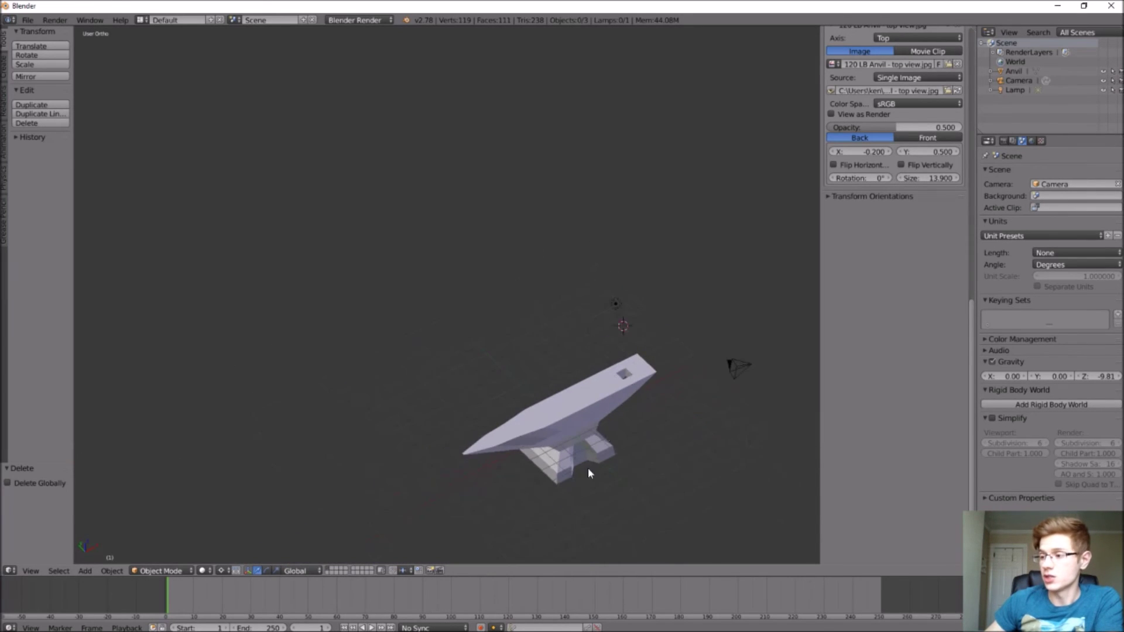
{"action": "scroll", "coordinate": [592, 474], "scroll_direction": "up", "scroll_amount": 3}
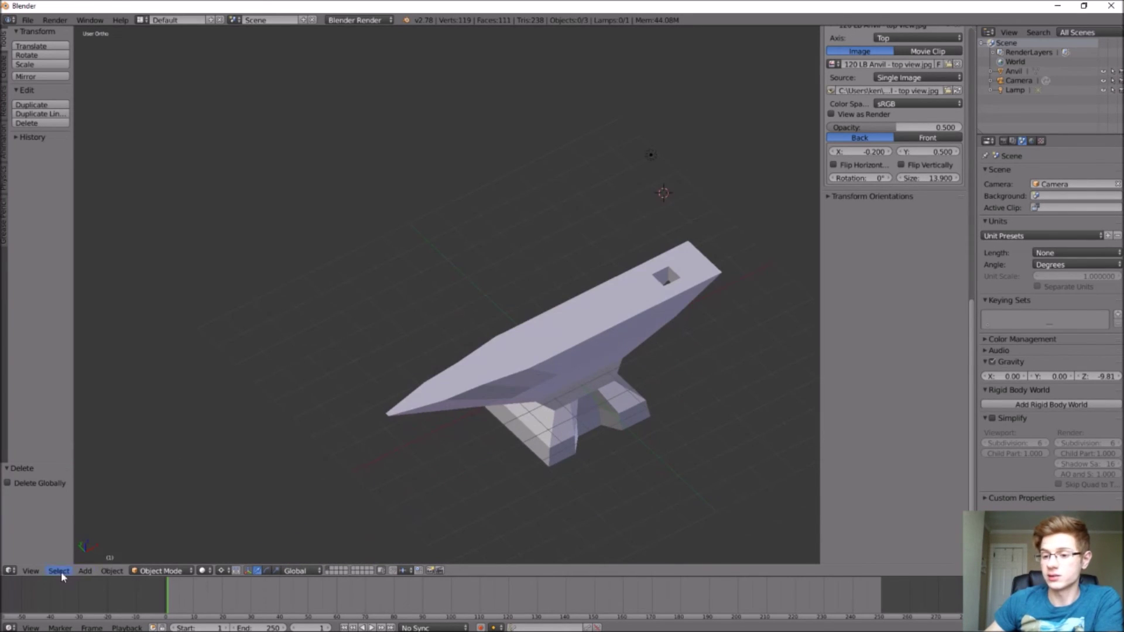
Add a mesh cylinder with 32 vertices, radius 1.000 and depth 2.000 above the anvil's heel
{"action": "left_click", "coordinate": [87, 570]}
{"action": "mouse_move", "coordinate": [91, 562]}
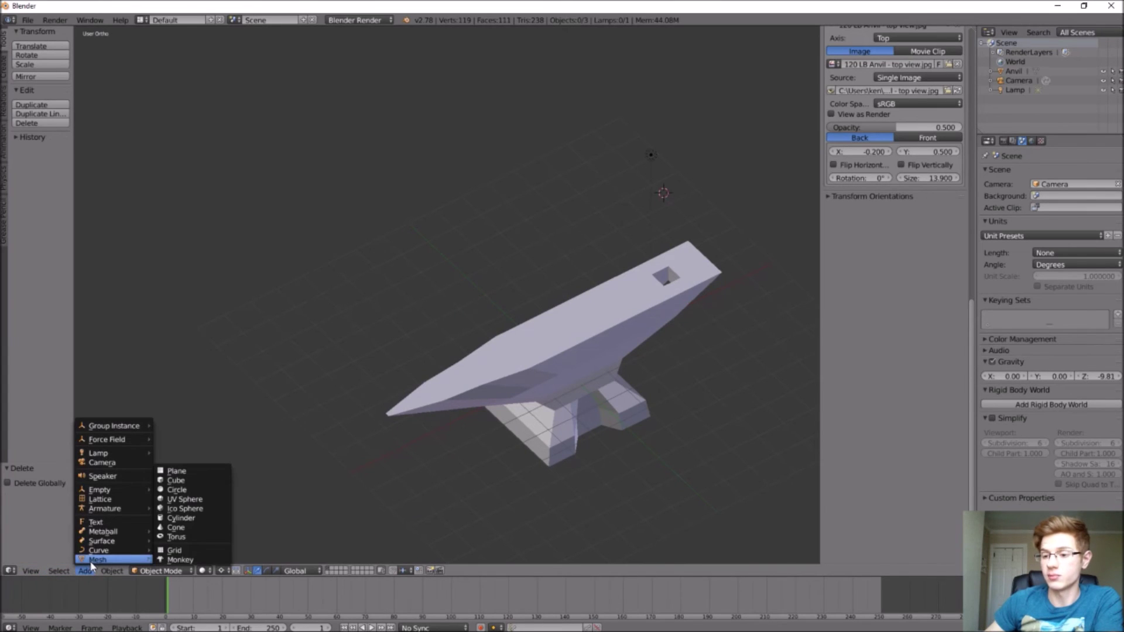
{"action": "left_click", "coordinate": [181, 518]}
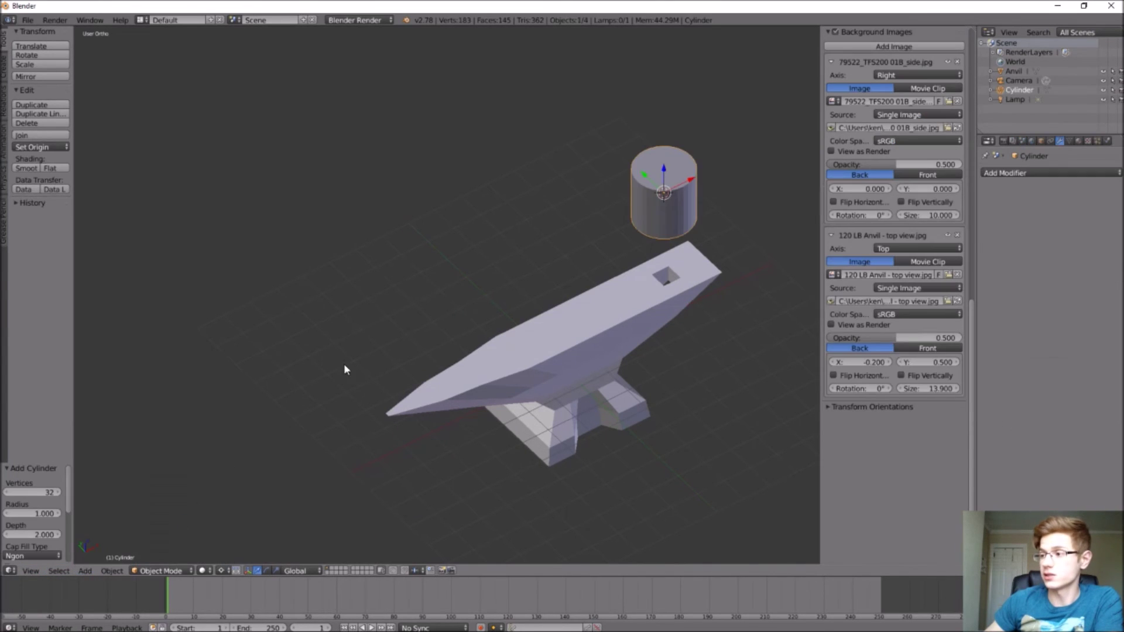
{"action": "middle_click_drag", "start_coordinate": [620, 310], "coordinate": [588, 363]}
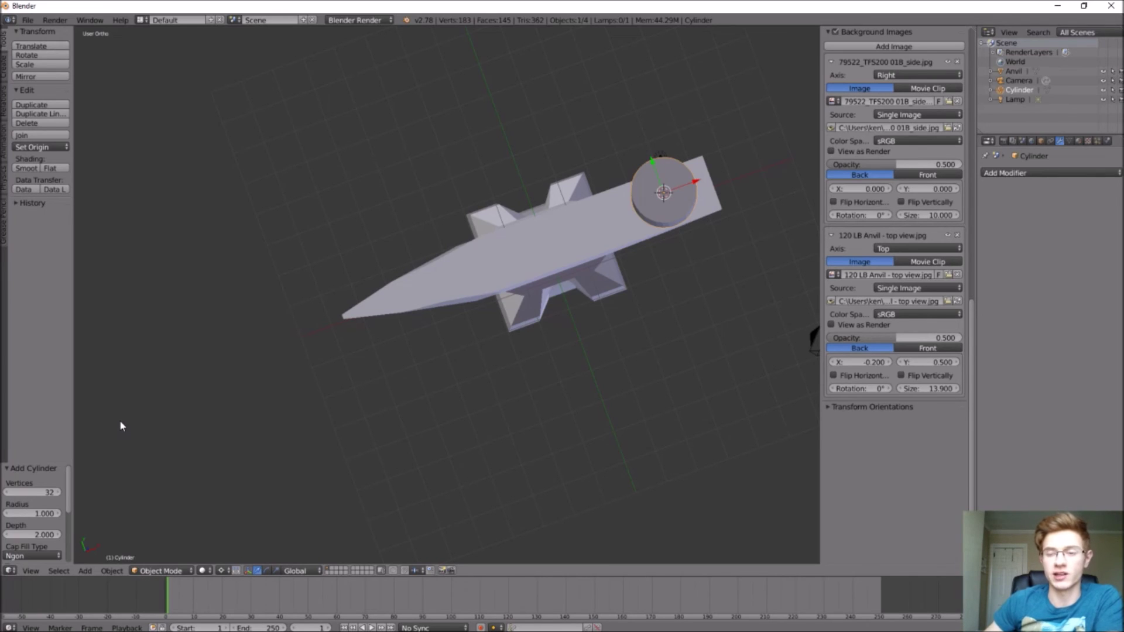
Move the cylinder about 1.077 along X, 0.201 along Y and -1.989 along Z, just above the anvil's heel
{"action": "mouse_move", "coordinate": [679, 201]}
{"action": "middle_mouse_down"}
{"action": "mouse_move", "coordinate": [681, 162]}
{"action": "mouse_move", "coordinate": [695, 197]}
{"action": "middle_mouse_up"}
{"action": "key", "text": "g"}
{"action": "key", "text": "x"}
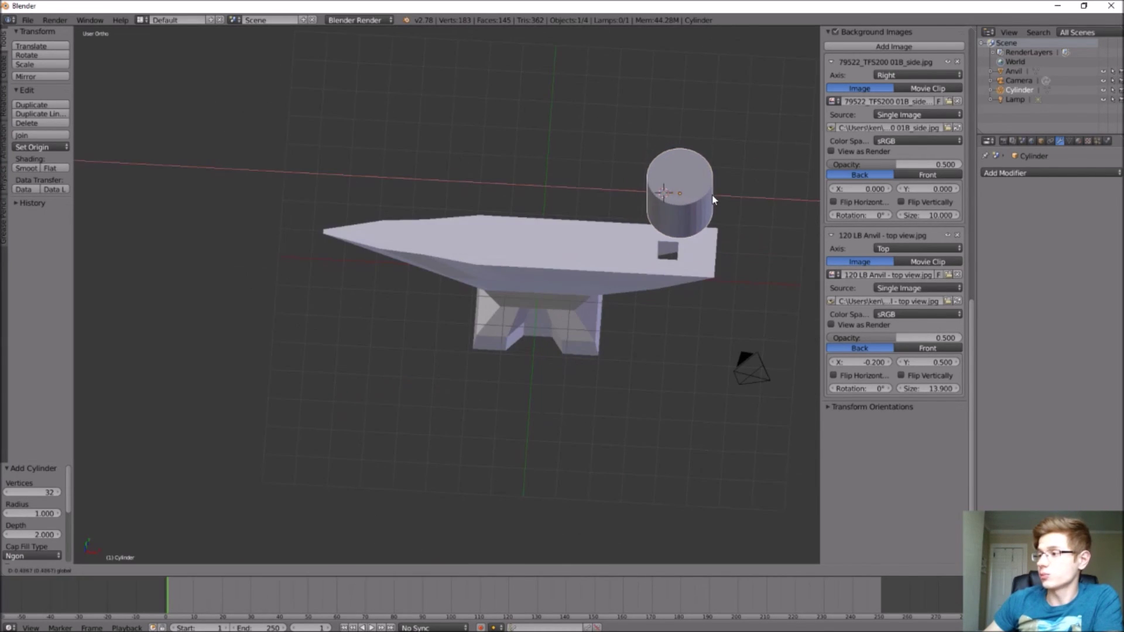
{"action": "left_click", "coordinate": [699, 228]}
{"action": "middle_click_drag", "start_coordinate": [697, 225], "coordinate": [702, 222]}
{"action": "key", "text": "g"}
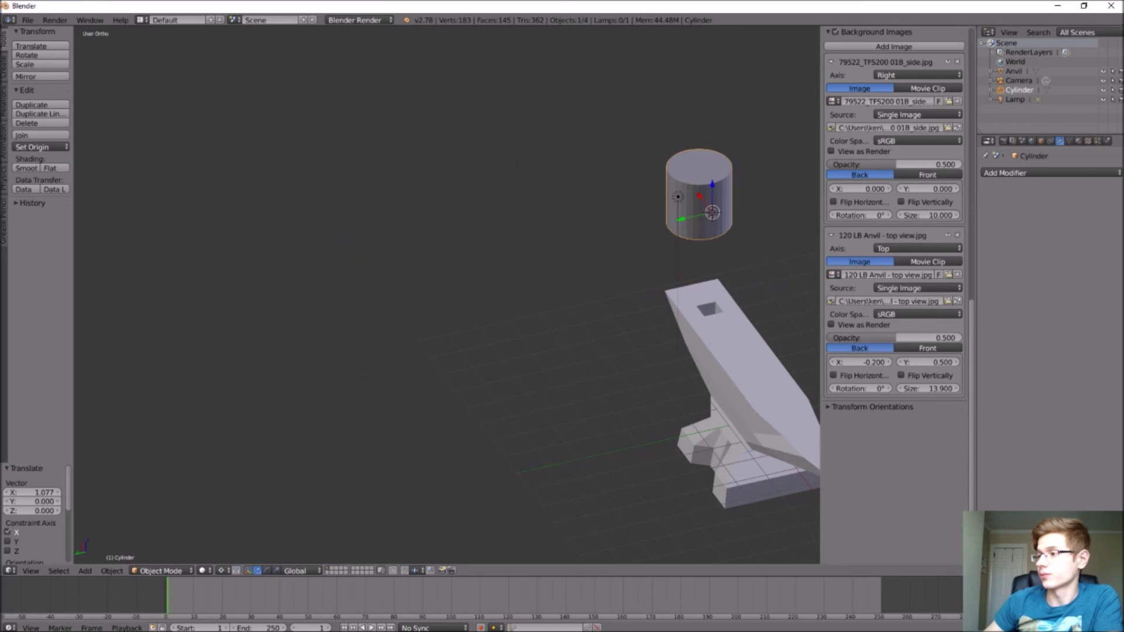
{"action": "key", "text": "y"}
{"action": "left_click", "coordinate": [689, 194]}
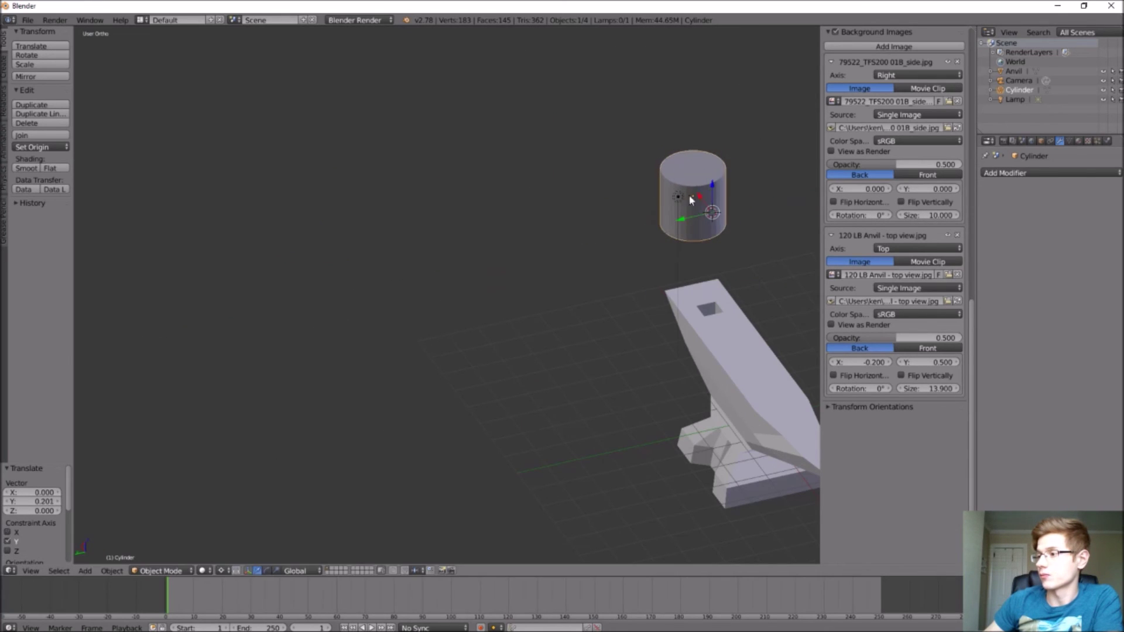
{"action": "key", "text": "g"}
{"action": "key", "text": "z"}
{"action": "left_click", "coordinate": [714, 251]}
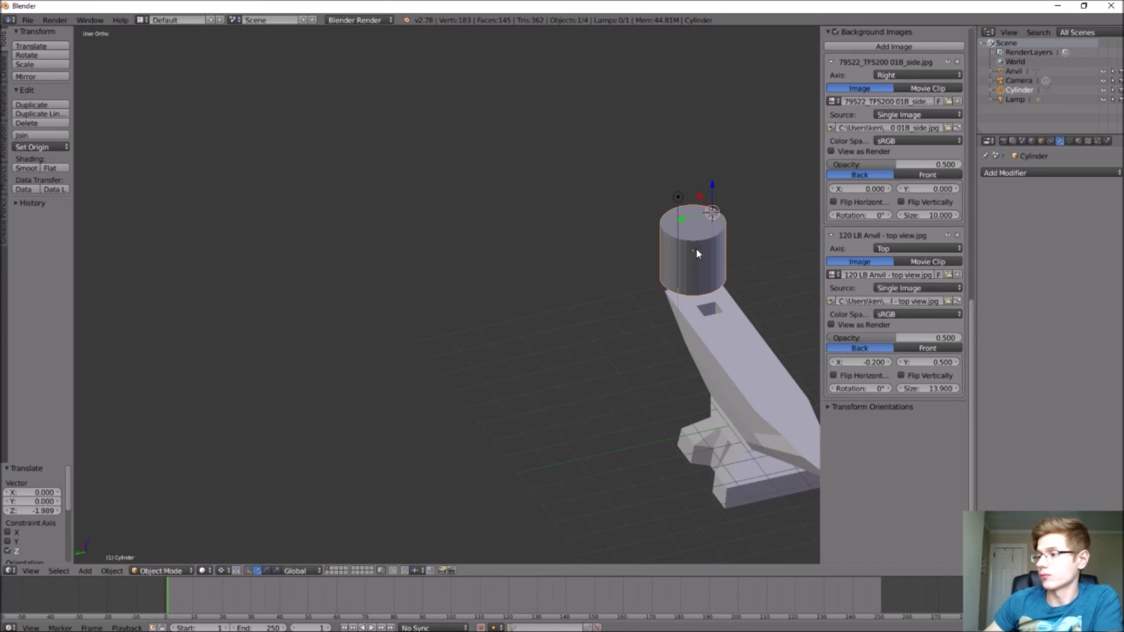
In Edit Mode, scale the cylinder's mesh to about 0.192 and move it about 0.875 along Y
{"action": "left_click", "coordinate": [161, 571]}
{"action": "left_click", "coordinate": [164, 550]}
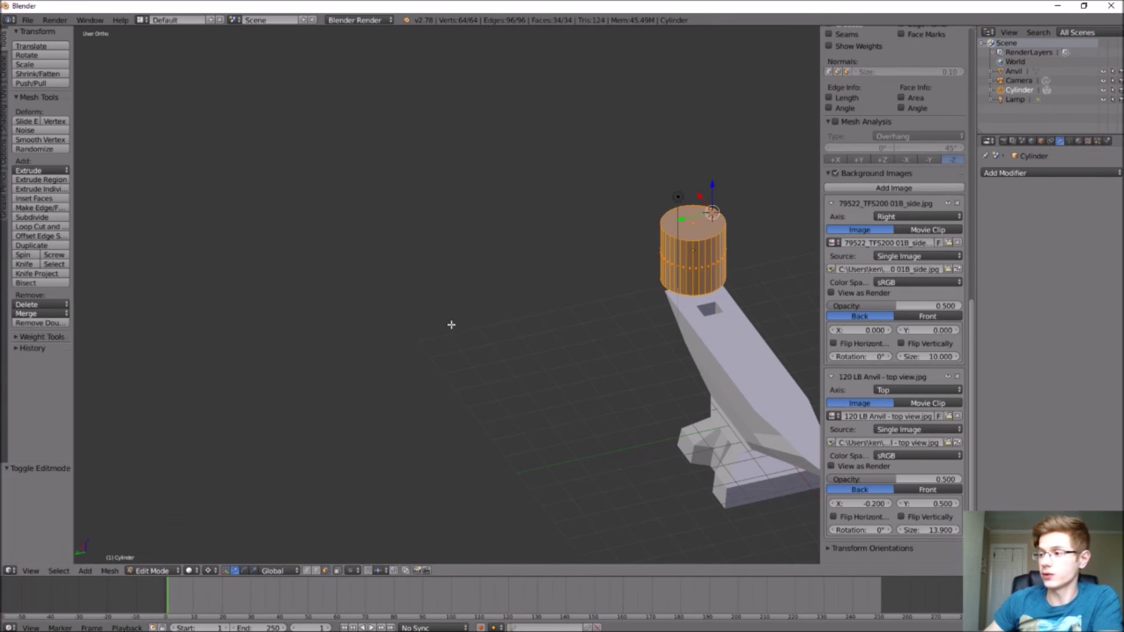
{"action": "key", "text": "s"}
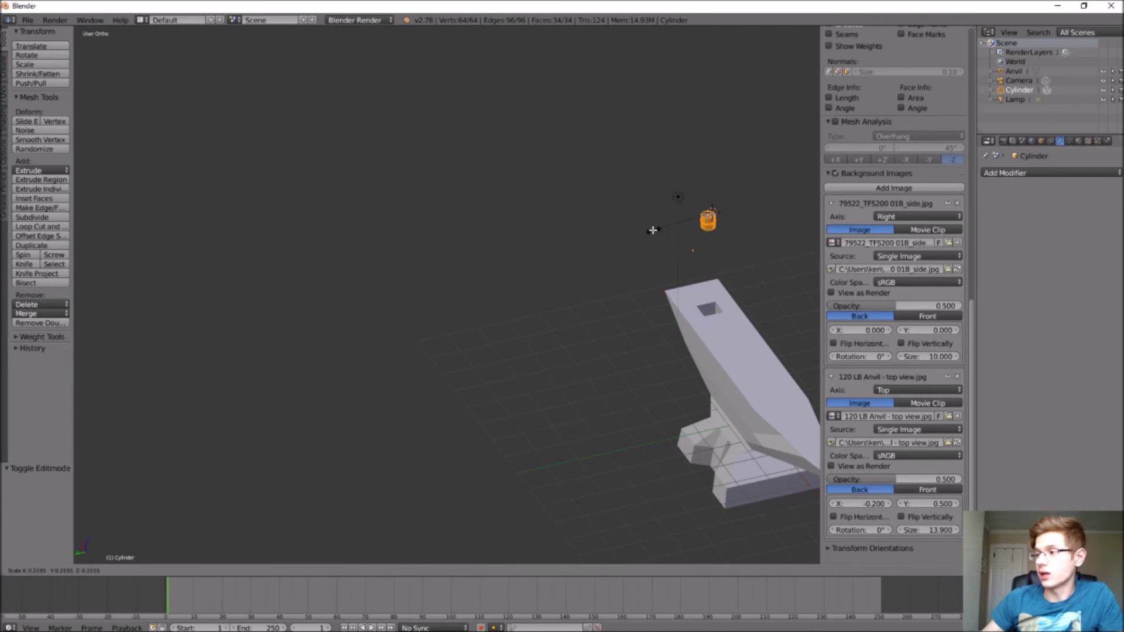
{"action": "left_click", "coordinate": [660, 229]}
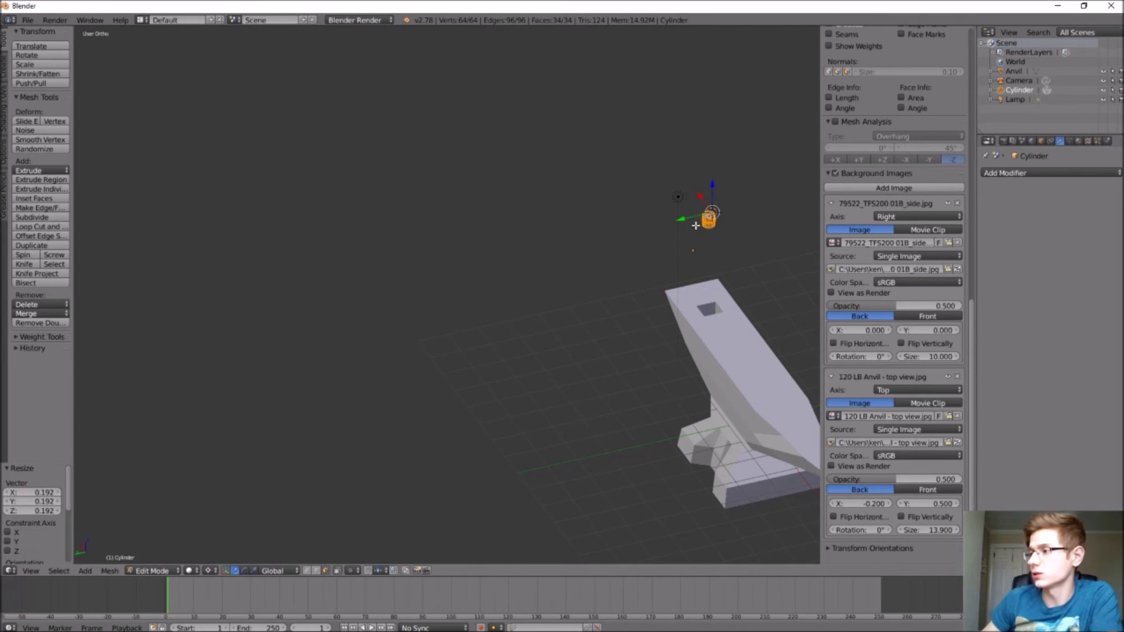
{"action": "key", "text": "g"}
{"action": "key", "text": "y"}
{"action": "left_click", "coordinate": [665, 228]}
{"action": "middle_click_drag", "start_coordinate": [665, 229], "coordinate": [689, 288]}
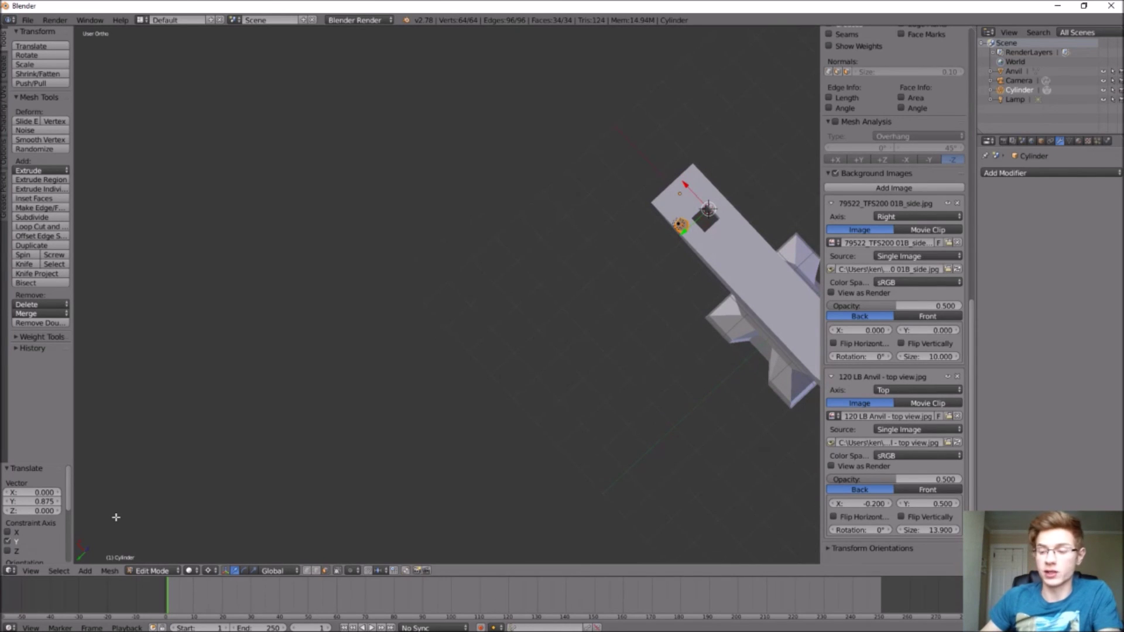
In top view, move the cylinder mesh about -0.374 along Y, 0.676 along X and -0.043 along Y, between the square hole and the heel's end
{"action": "key", "text": "KP_7"}
{"action": "key", "text": "g"}
{"action": "key", "text": "y"}
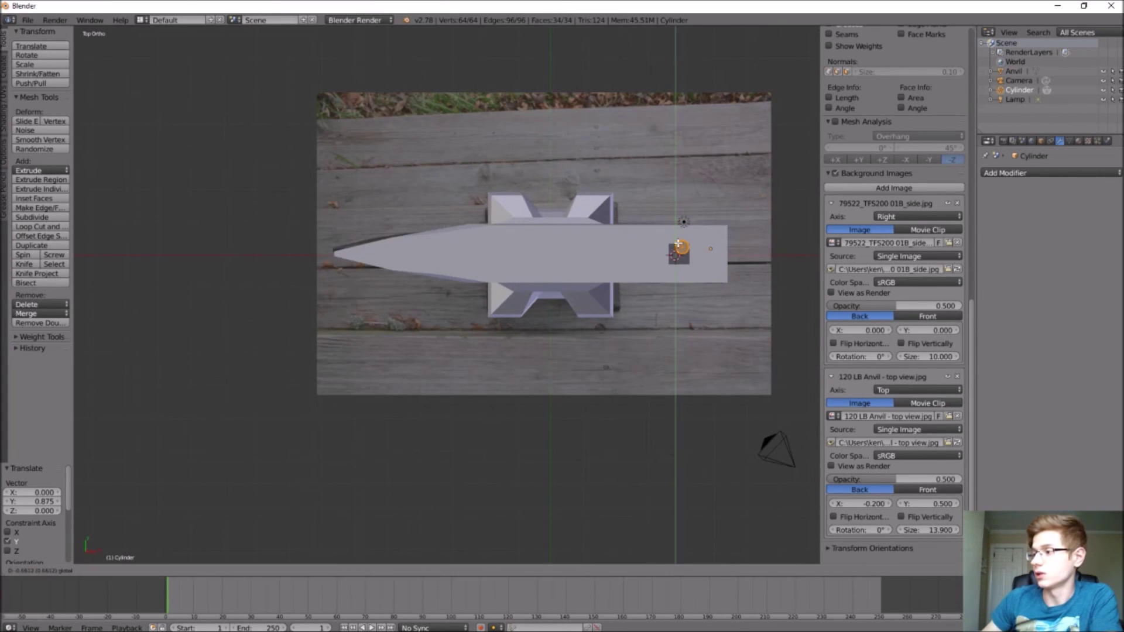
{"action": "left_click", "coordinate": [680, 239]}
{"action": "key", "text": "g"}
{"action": "key", "text": "x"}
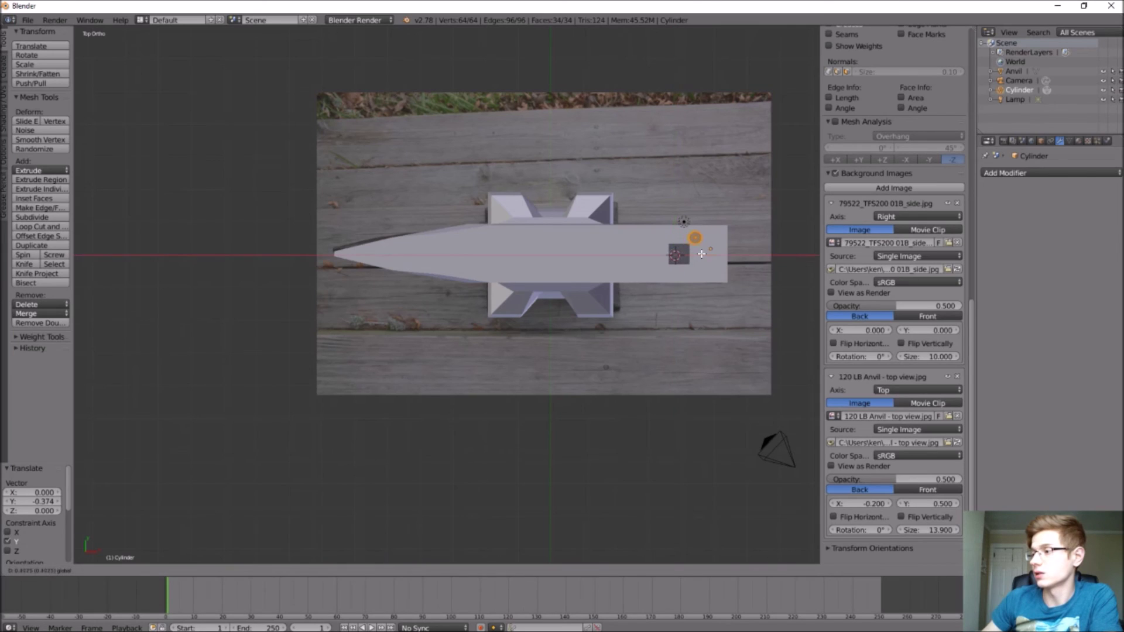
{"action": "left_click", "coordinate": [705, 254]}
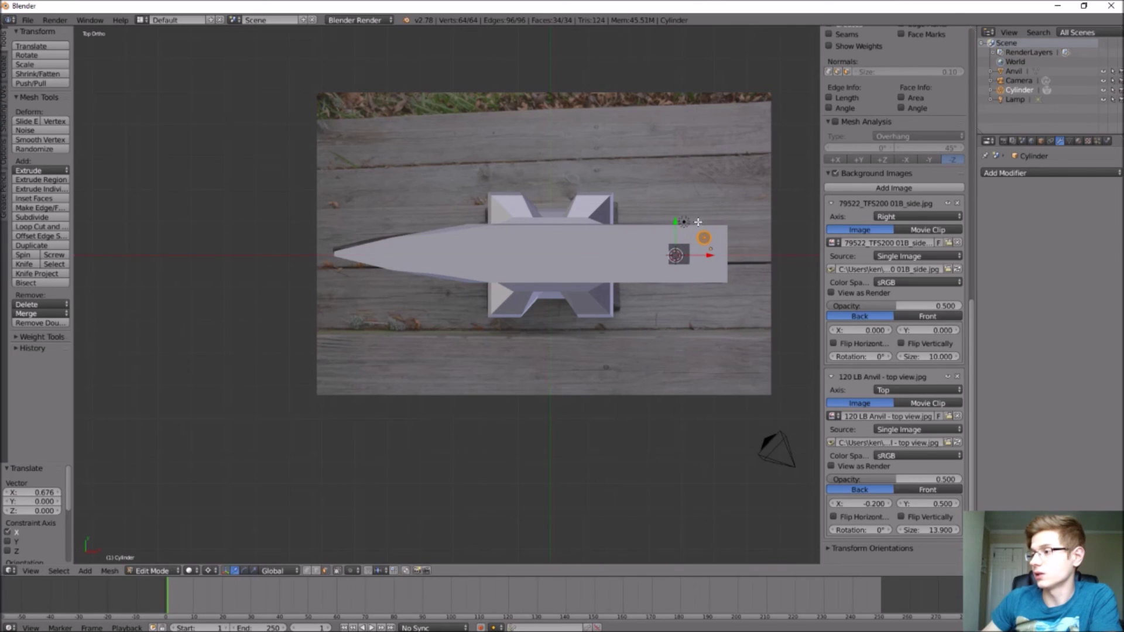
{"action": "key", "text": "g"}
{"action": "key", "text": "y"}
{"action": "left_click", "coordinate": [679, 231]}
Scale the cylinder mesh uniformly down to less than half its size, well narrower than the square hardy hole
{"action": "key", "text": "s"}
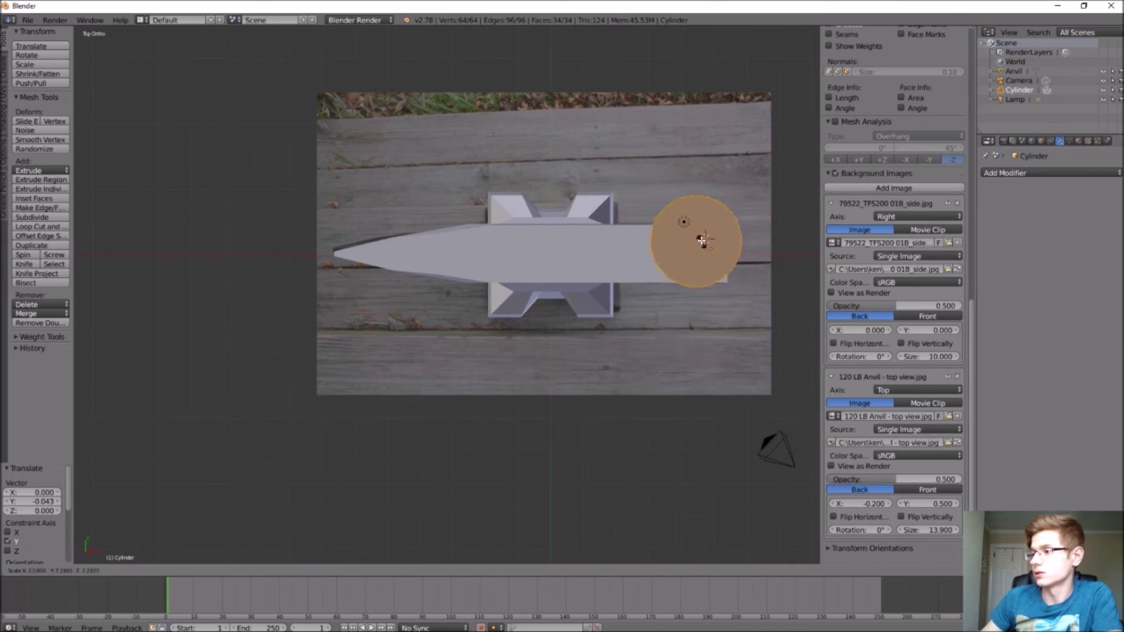
{"action": "key", "text": "Escape"}
{"action": "scroll", "coordinate": [700, 240], "scroll_direction": "up", "scroll_amount": 4}
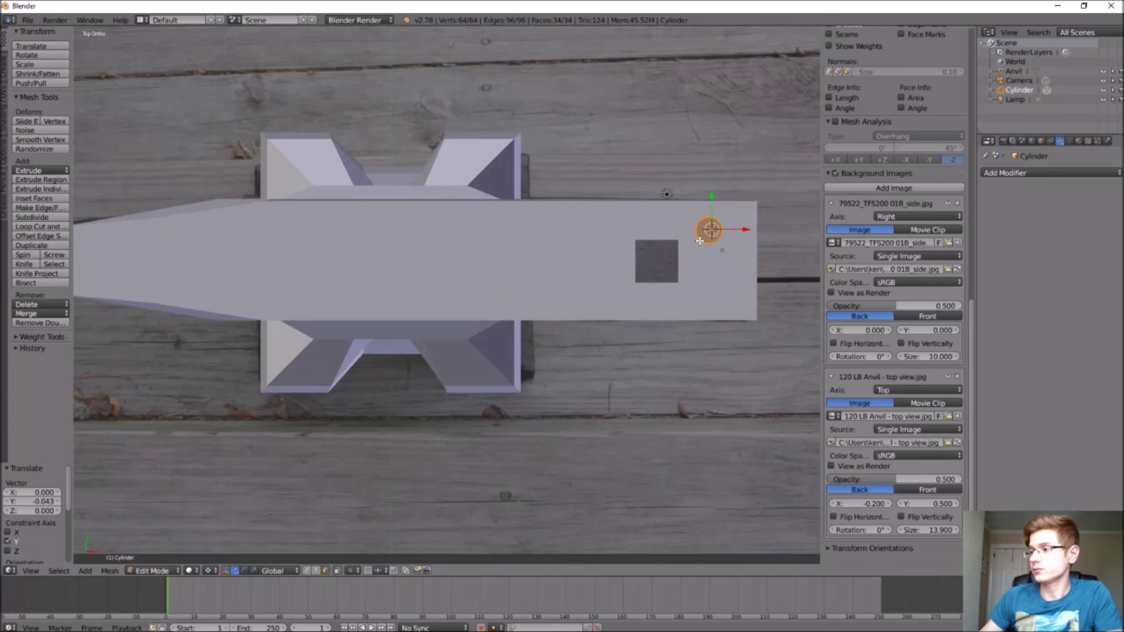
{"action": "scroll", "coordinate": [700, 240], "scroll_direction": "up", "scroll_amount": 2}
{"action": "scroll", "coordinate": [700, 237], "scroll_direction": "up", "scroll_amount": 2}
{"action": "key", "text": "g"}
{"action": "left_click", "coordinate": [702, 226]}
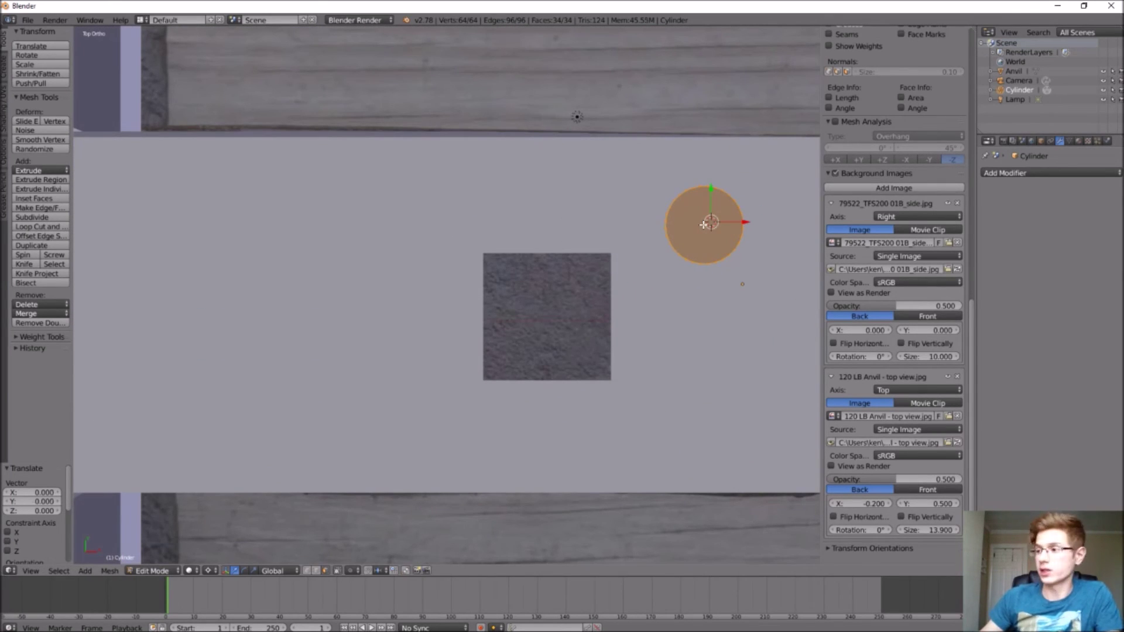
{"action": "key", "text": "s"}
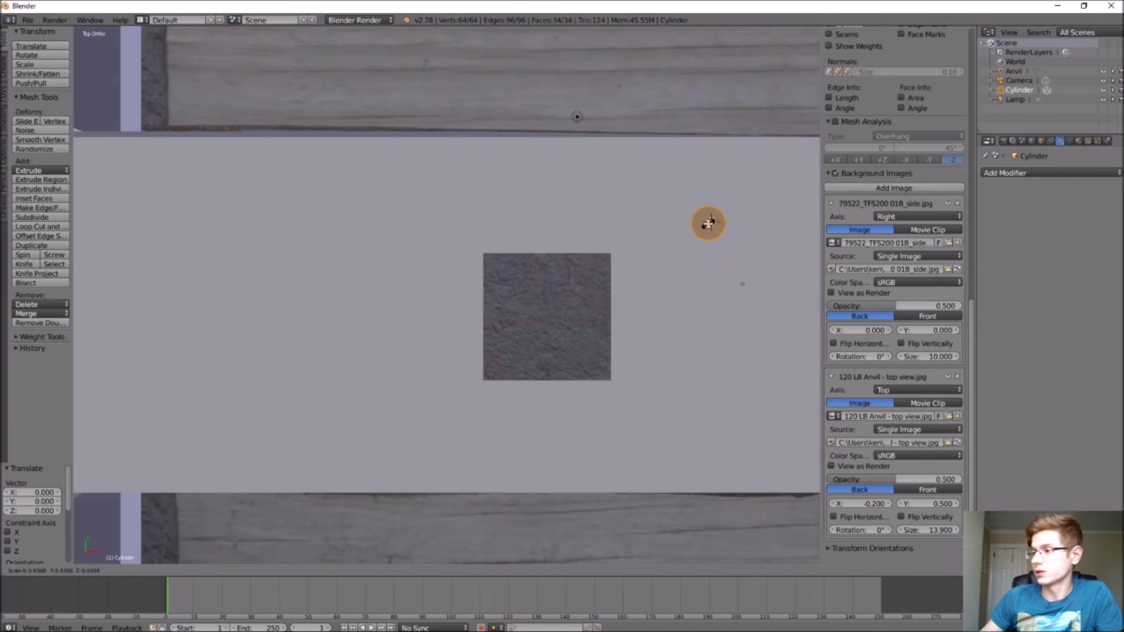
{"action": "left_click", "coordinate": [710, 222]}
Extrude the cylinder's bottom face about 4.971 downward so it passes completely through the anvil's heel
{"action": "middle_click_drag", "start_coordinate": [686, 284], "coordinate": [714, 252]}
{"action": "key", "text": "a"}
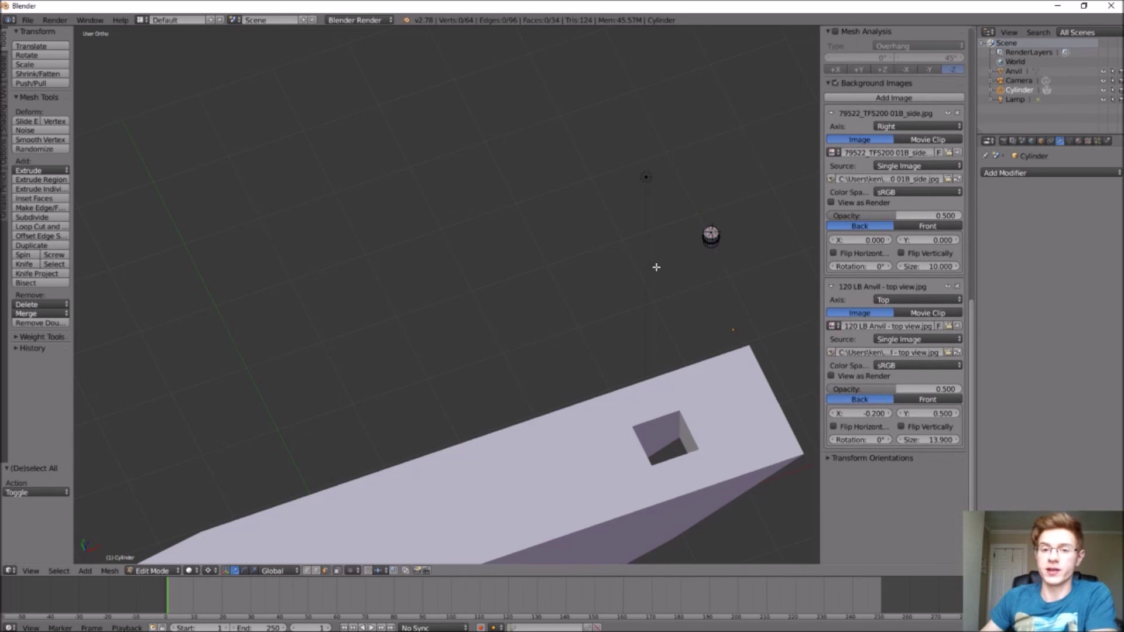
{"action": "middle_click_drag", "start_coordinate": [660, 266], "coordinate": [645, 177]}
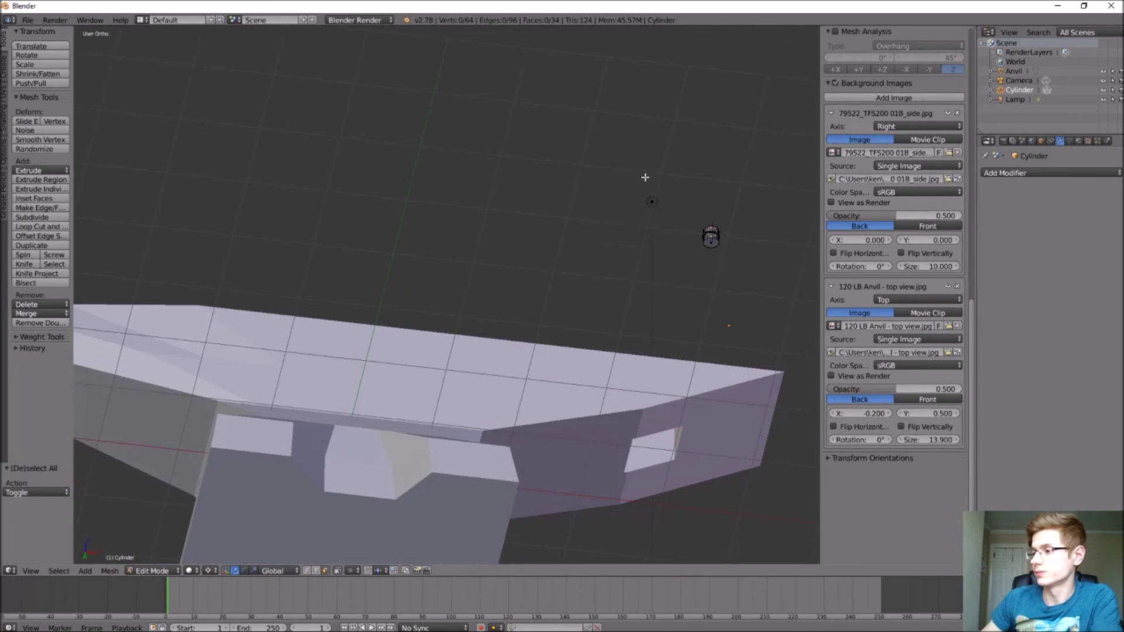
{"action": "right_click", "coordinate": [708, 242]}
{"action": "key", "text": "e"}
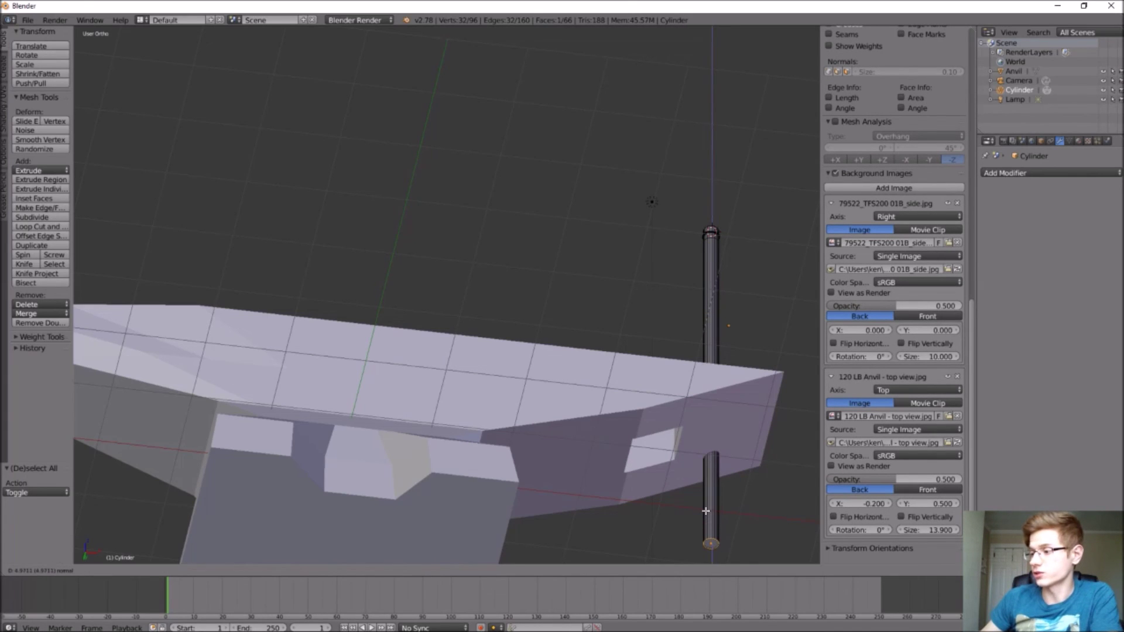
{"action": "left_click", "coordinate": [705, 511]}
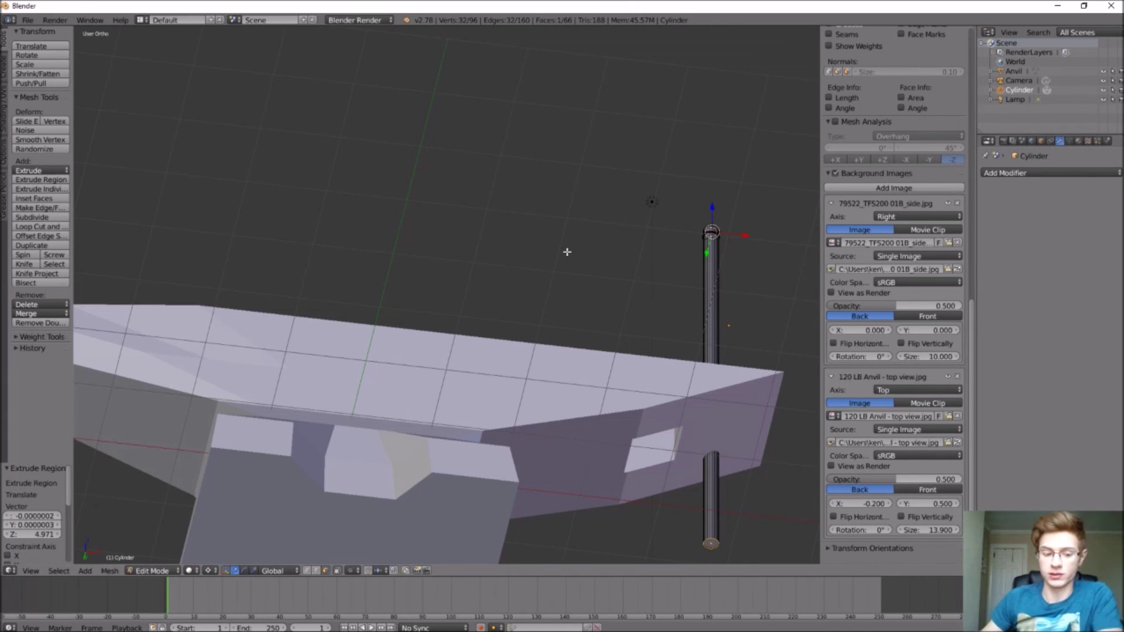
{"action": "key", "text": "a"}
Rename the Cylinder object as Pritchel Hole
{"action": "middle_click_drag", "start_coordinate": [562, 233], "coordinate": [597, 283]}
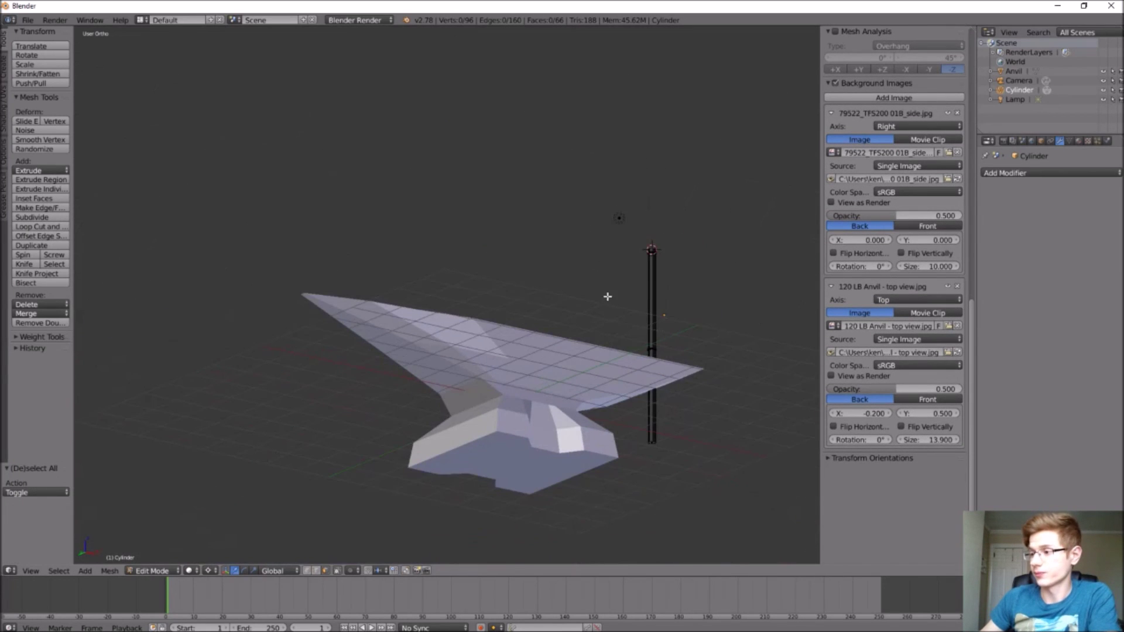
{"action": "scroll", "coordinate": [597, 365], "scroll_direction": "up", "scroll_amount": 2}
{"action": "middle_click_drag", "start_coordinate": [597, 365], "coordinate": [604, 375]}
{"action": "double_click", "coordinate": [1024, 87]}
{"action": "type", "text": "Pi"}
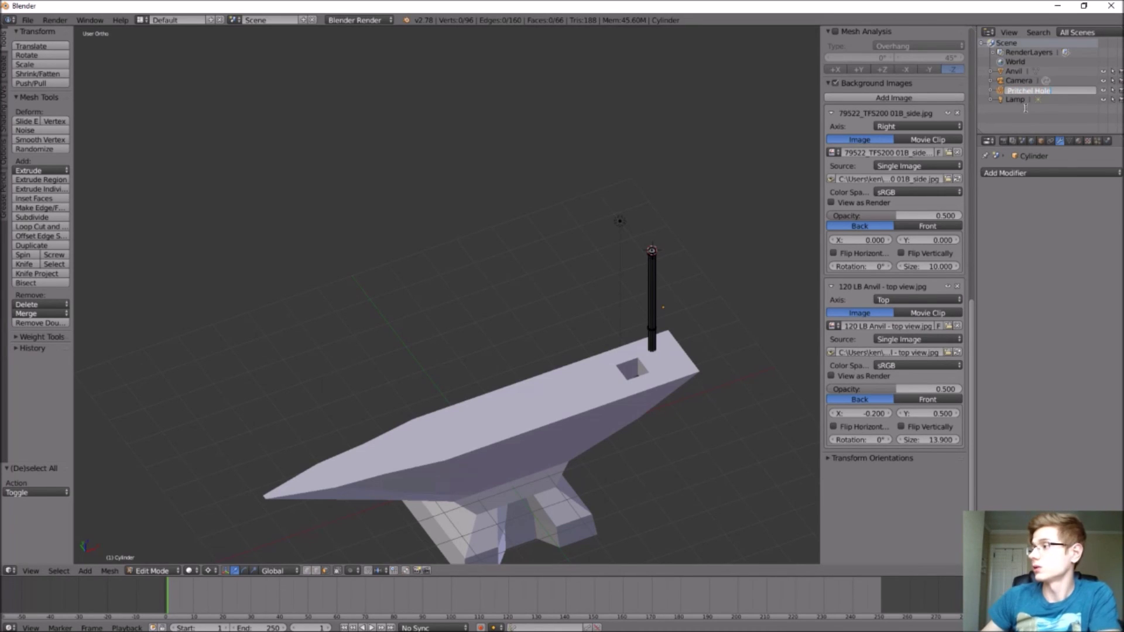
{"action": "key", "text": "Return"}
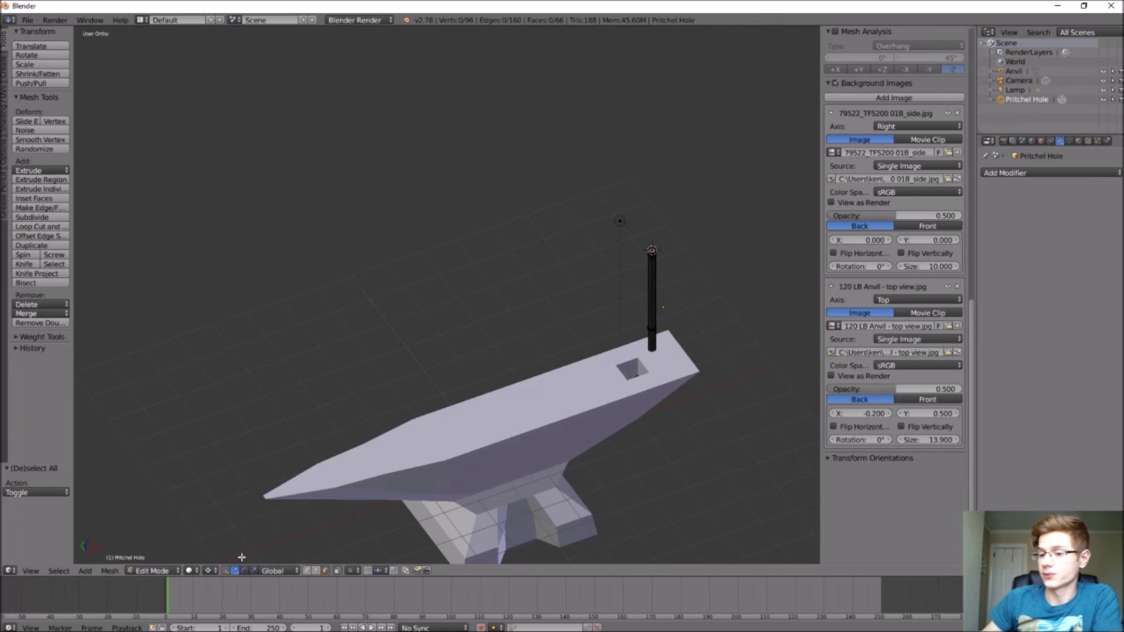
Return to Object Mode and add a Boolean modifier to the Anvil with Pritchel Hole as its target object
{"action": "left_click", "coordinate": [153, 570]}
{"action": "left_click", "coordinate": [155, 559]}
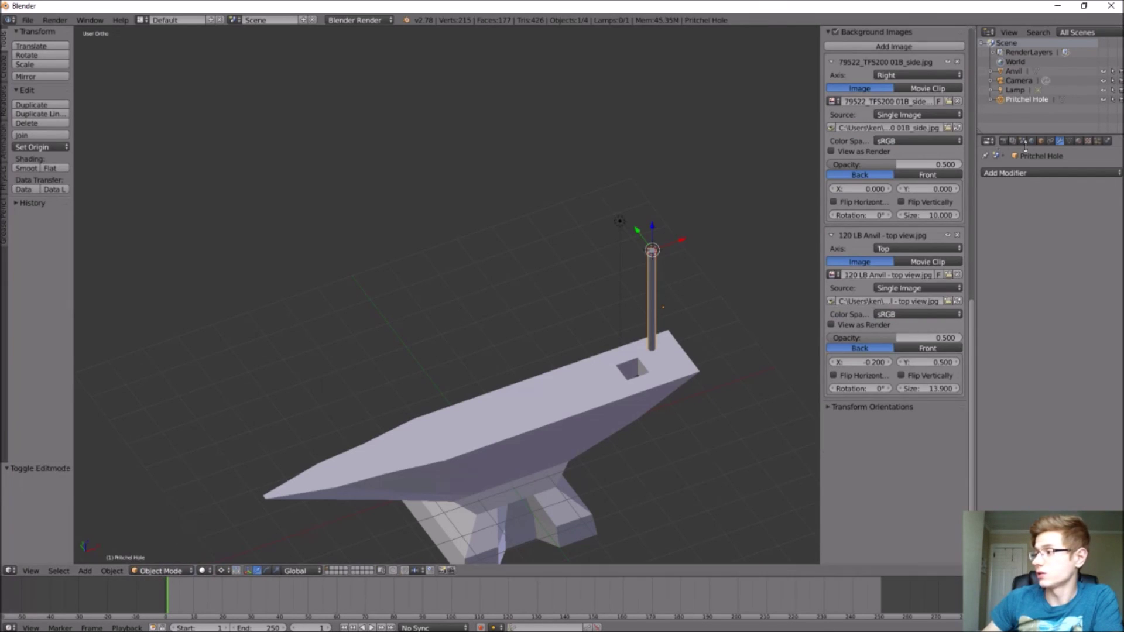
{"action": "left_click", "coordinate": [1013, 71]}
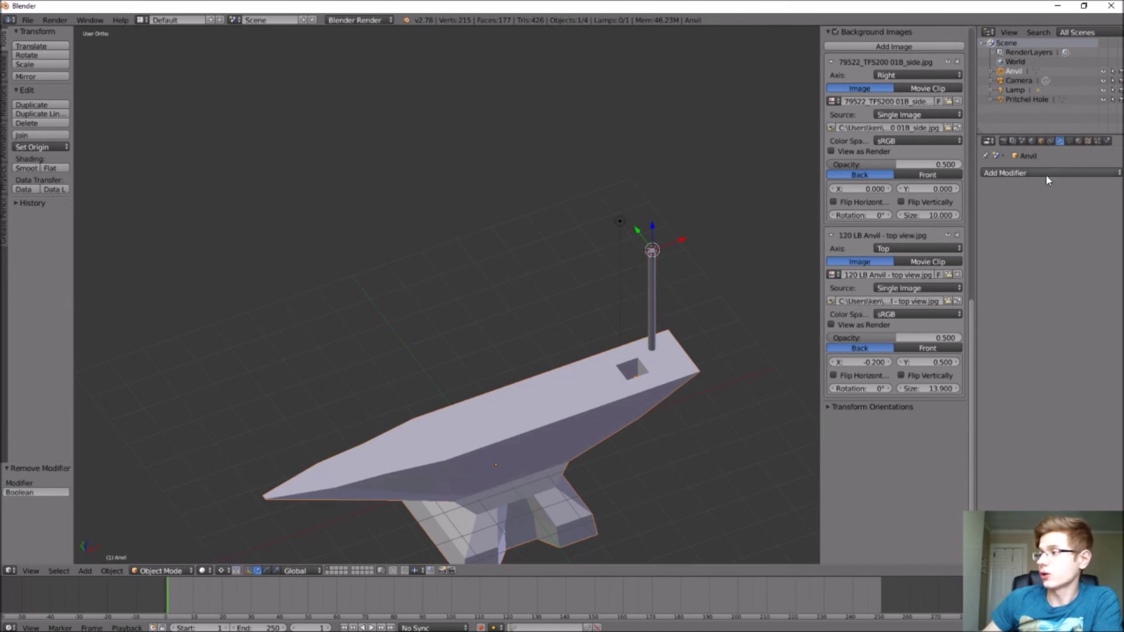
{"action": "left_click", "coordinate": [1045, 174]}
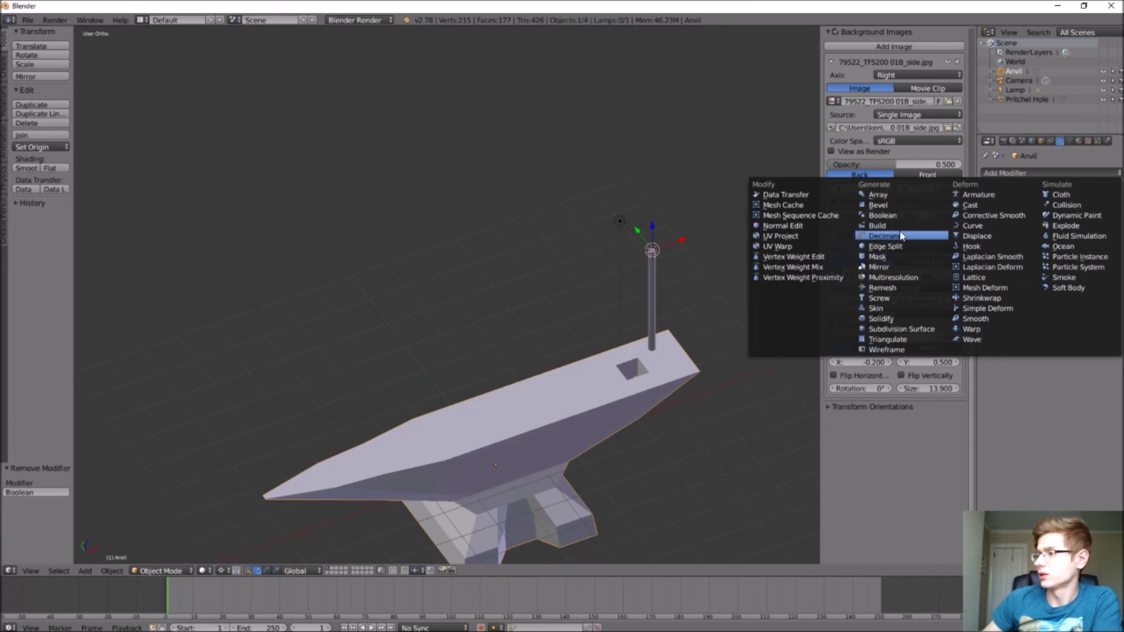
{"action": "left_click", "coordinate": [882, 215]}
{"action": "left_click", "coordinate": [1082, 226]}
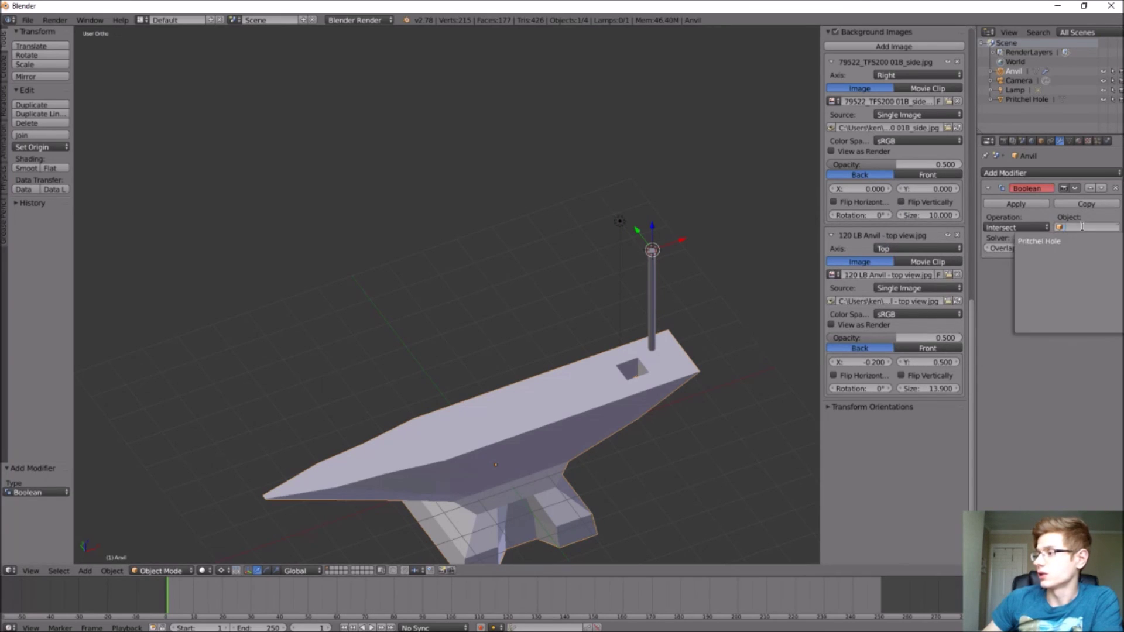
{"action": "left_click", "coordinate": [1063, 241]}
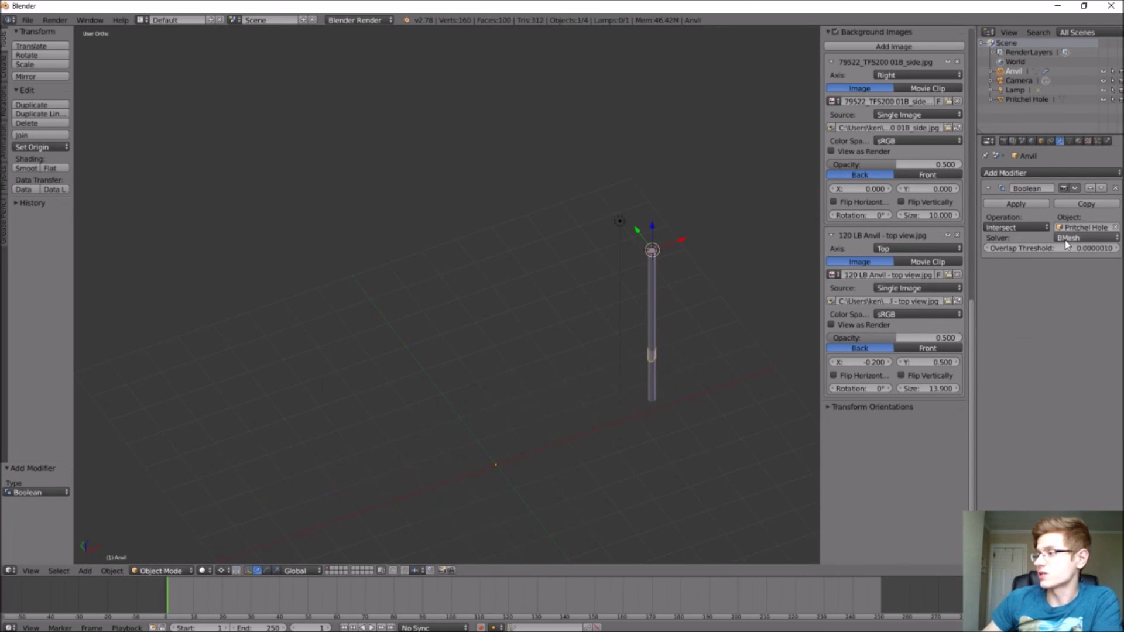
Set the Anvil's Boolean operation to Difference and apply the modifier
{"action": "left_click", "coordinate": [1016, 228]}
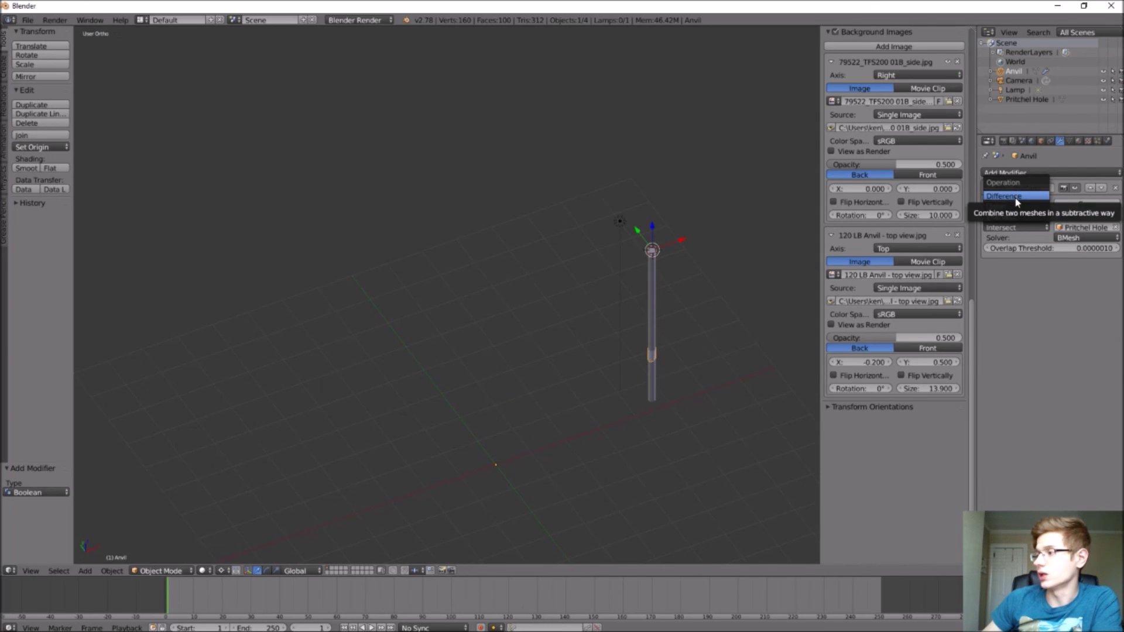
{"action": "left_click", "coordinate": [1016, 197]}
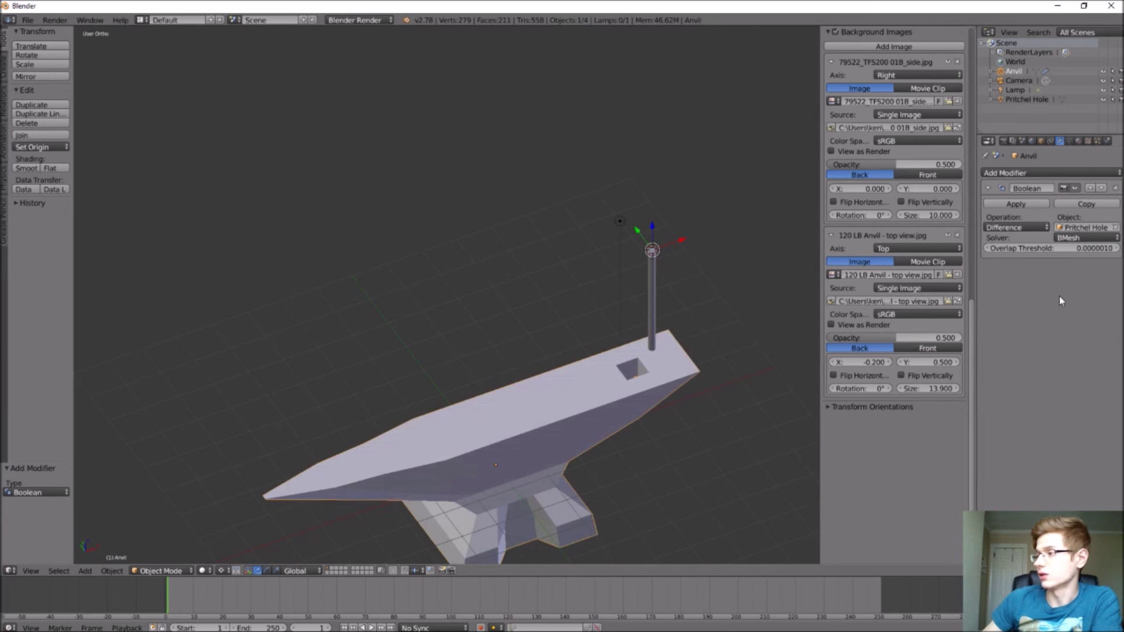
{"action": "left_click", "coordinate": [1015, 204]}
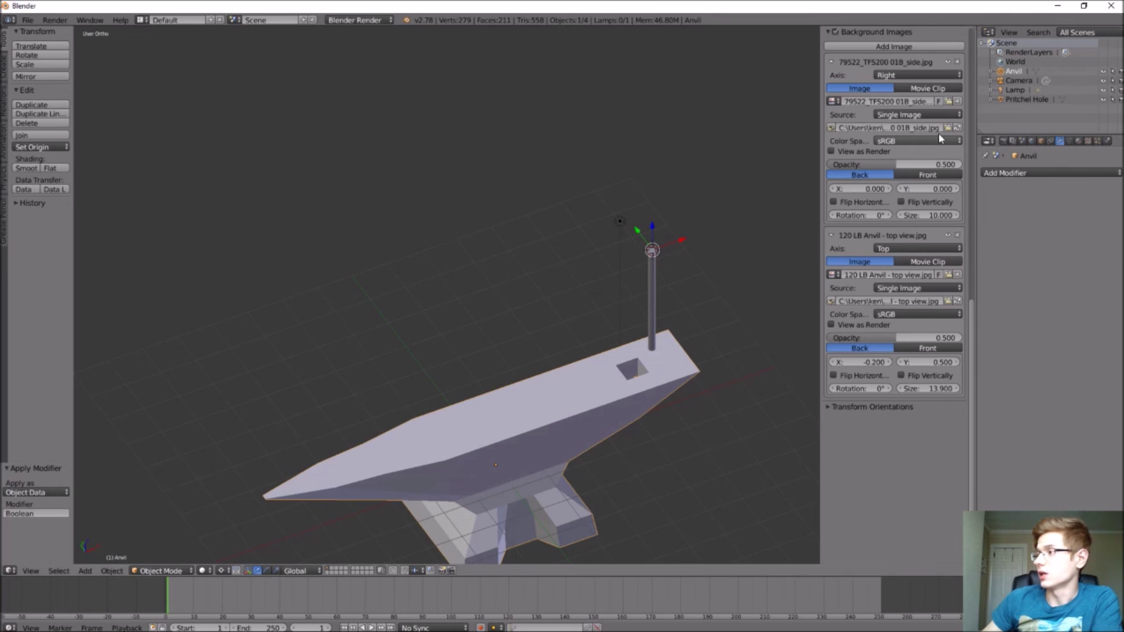
Delete the Pritchel Hole cutter cylinder from the anvil's heel
{"action": "left_click", "coordinate": [1020, 98]}
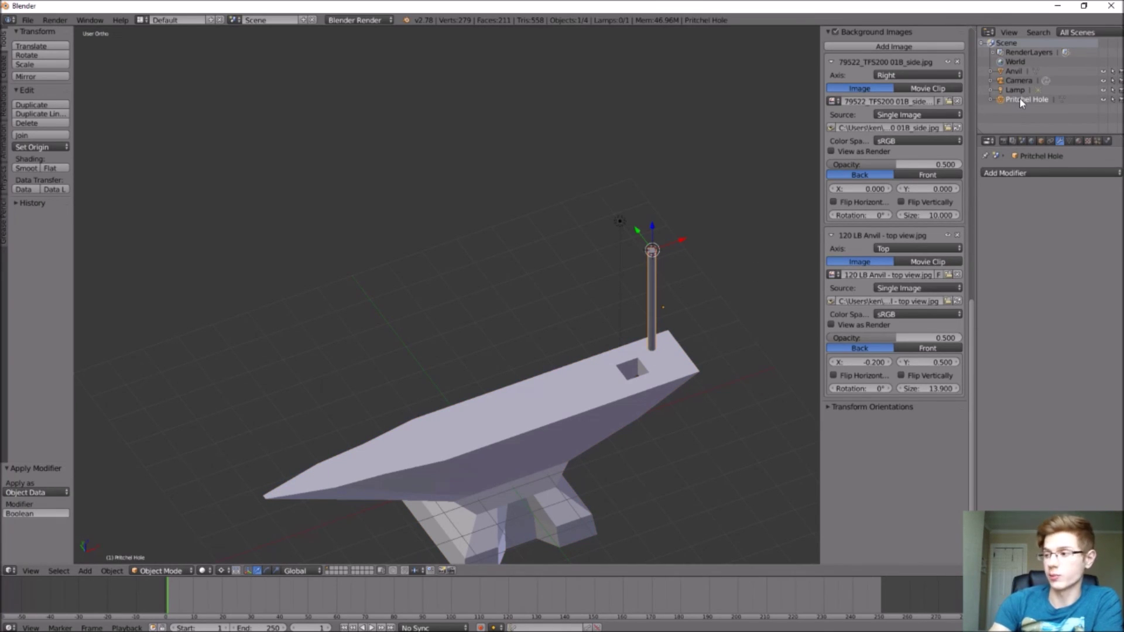
{"action": "key", "text": "x"}
{"action": "left_click", "coordinate": [689, 219]}
{"action": "middle_click_drag", "start_coordinate": [686, 287], "coordinate": [628, 334]}
{"action": "key", "text": "a"}
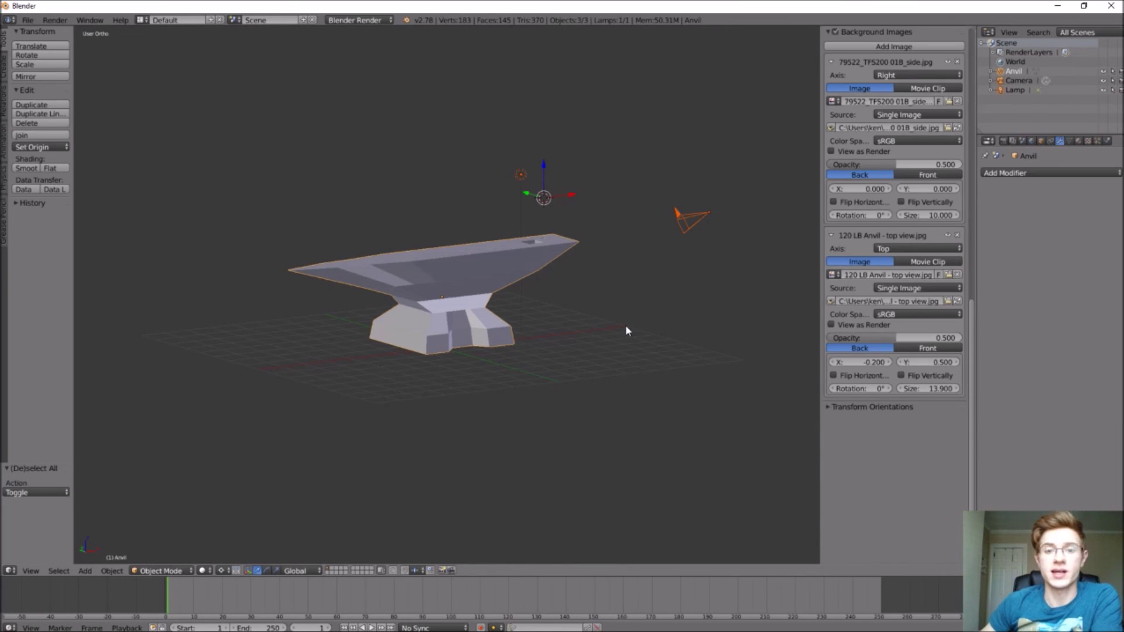
Darken the diffuse colour of the Anvil's material to a dark grey
{"action": "left_click", "coordinate": [1078, 141]}
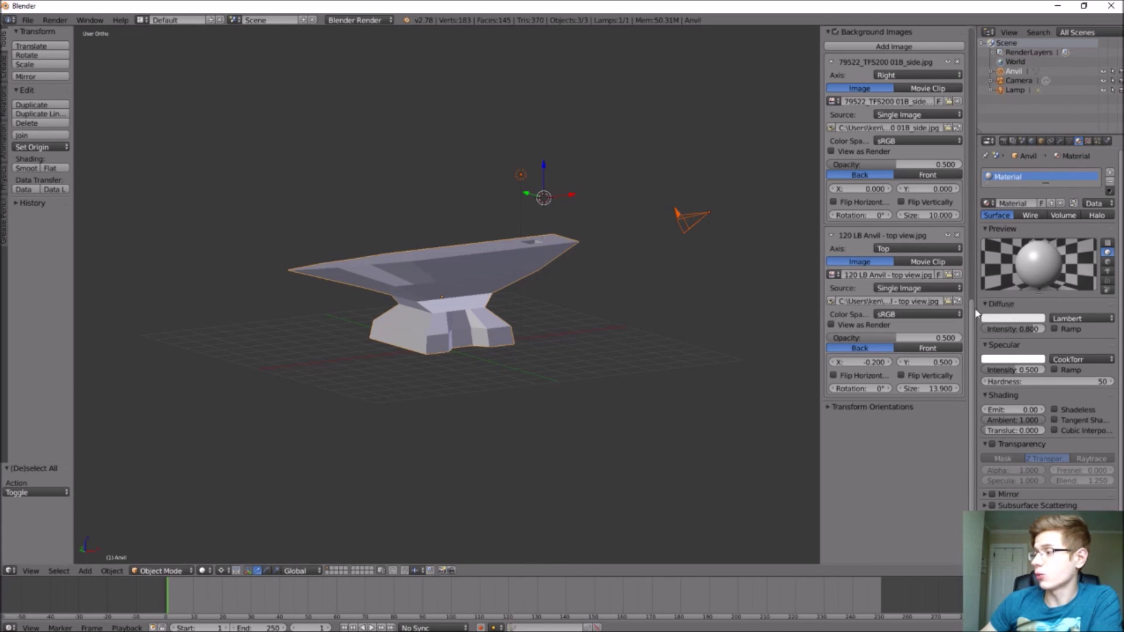
{"action": "left_click", "coordinate": [1023, 319]}
{"action": "left_click_drag", "start_coordinate": [1037, 202], "coordinate": [1039, 244]}
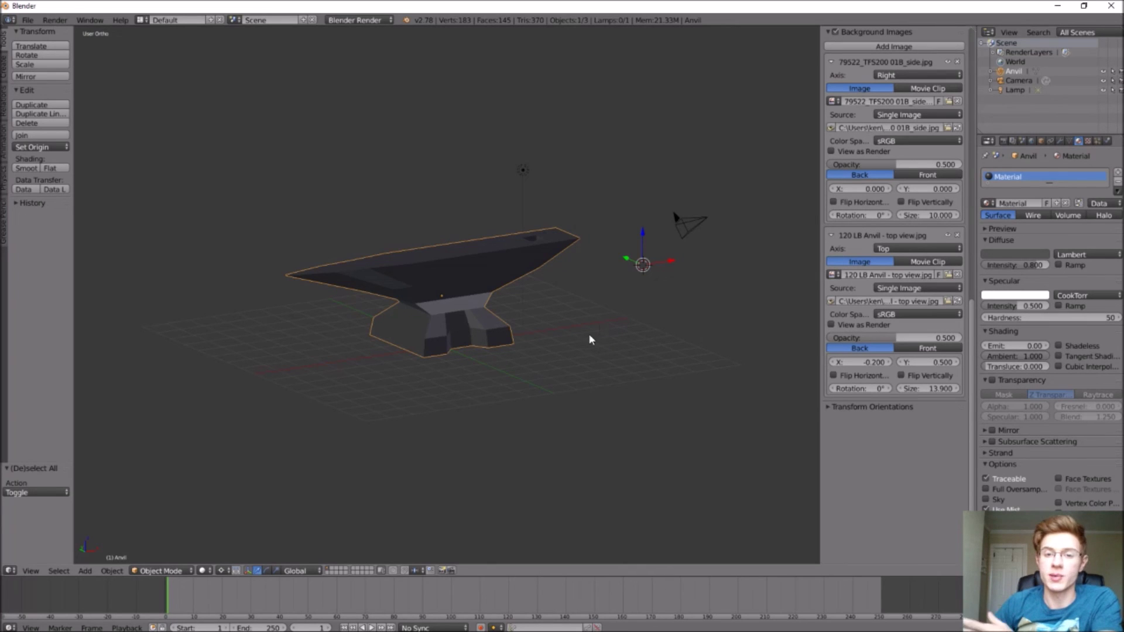
Add a mesh cube above the anvil and set its origin to its geometry
{"action": "key", "text": "shift+a"}
{"action": "left_click", "coordinate": [40, 147]}
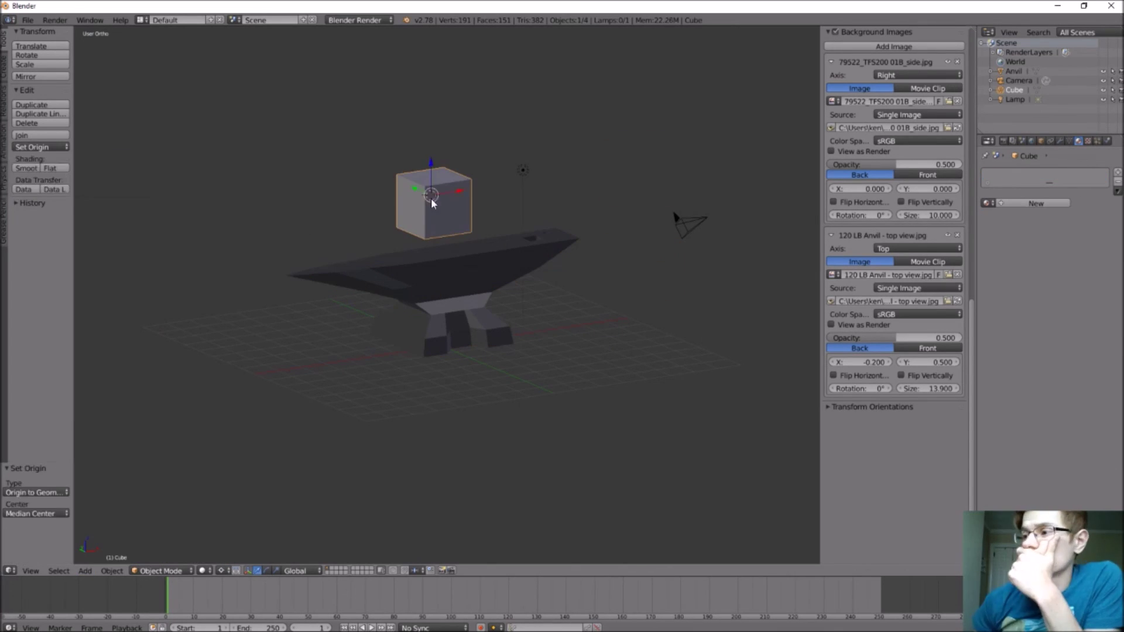
Scale down the cube above the anvil and move its top face up along Z to form a tall block
{"action": "left_click", "coordinate": [37, 492]}
{"action": "left_click", "coordinate": [48, 484]}
{"action": "key", "text": "s"}
{"action": "left_click", "coordinate": [440, 176]}
{"action": "left_click", "coordinate": [161, 571]}
{"action": "middle_click_drag", "start_coordinate": [440, 177], "coordinate": [416, 204]}
{"action": "left_click", "coordinate": [156, 555]}
{"action": "scroll", "coordinate": [416, 203], "scroll_direction": "up", "scroll_amount": 5}
{"action": "scroll", "coordinate": [415, 204], "scroll_direction": "down", "scroll_amount": 5}
{"action": "scroll", "coordinate": [416, 203], "scroll_direction": "up", "scroll_amount": 4}
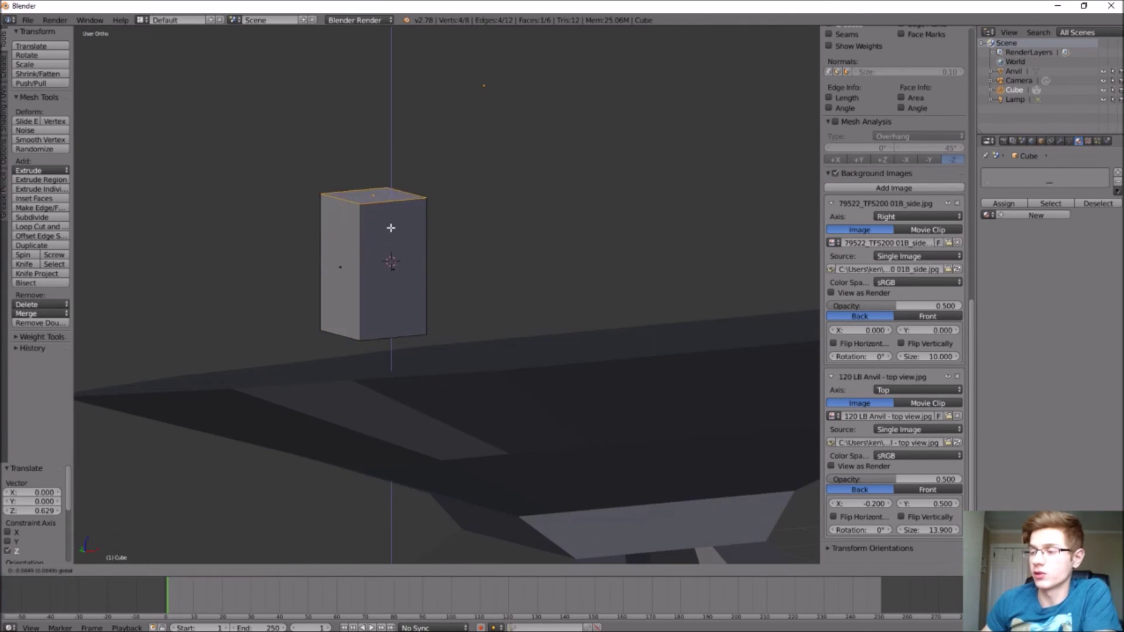
Shape the block into a hammer head with tapered ends, adjusting the height of its top face along Z
{"action": "left_click", "coordinate": [161, 572]}
{"action": "left_click", "coordinate": [159, 559]}
{"action": "middle_click_drag", "start_coordinate": [336, 413], "coordinate": [86, 546]}
{"action": "key", "text": "Tab"}
{"action": "scroll", "coordinate": [410, 263], "scroll_direction": "up", "scroll_amount": 4}
{"action": "right_click", "coordinate": [401, 257]}
{"action": "key", "text": "g"}
{"action": "key", "text": "z"}
{"action": "left_click", "coordinate": [401, 234]}
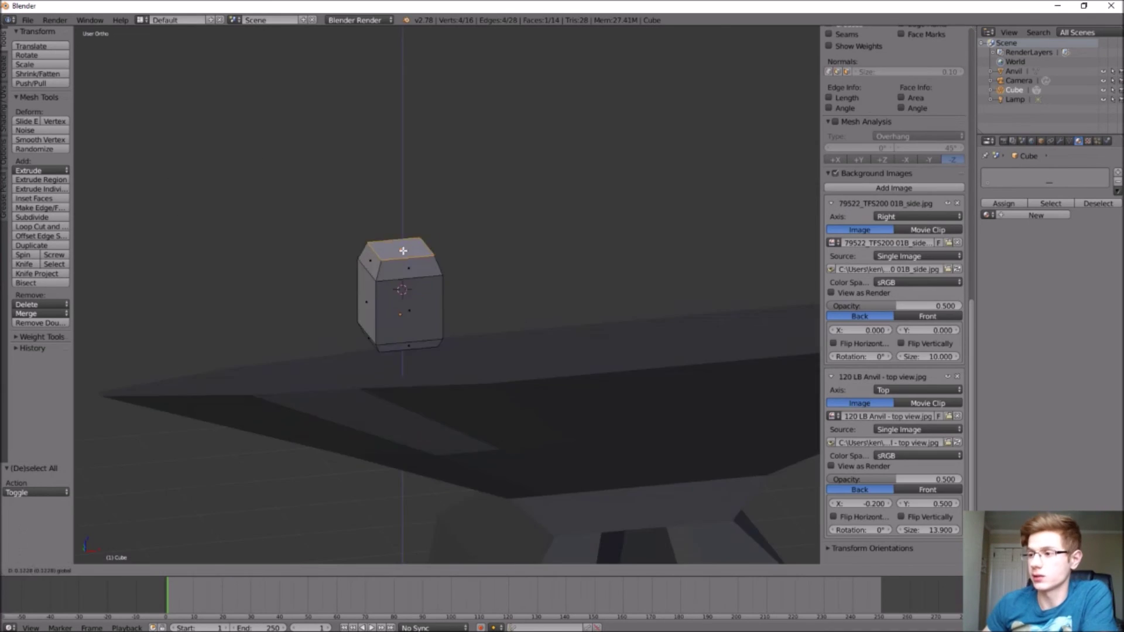
{"action": "key", "text": "a"}
{"action": "left_click", "coordinate": [85, 571]}
{"action": "left_click", "coordinate": [106, 498]}
{"action": "middle_click_drag", "start_coordinate": [293, 409], "coordinate": [473, 311]}
{"action": "key", "text": "h"}
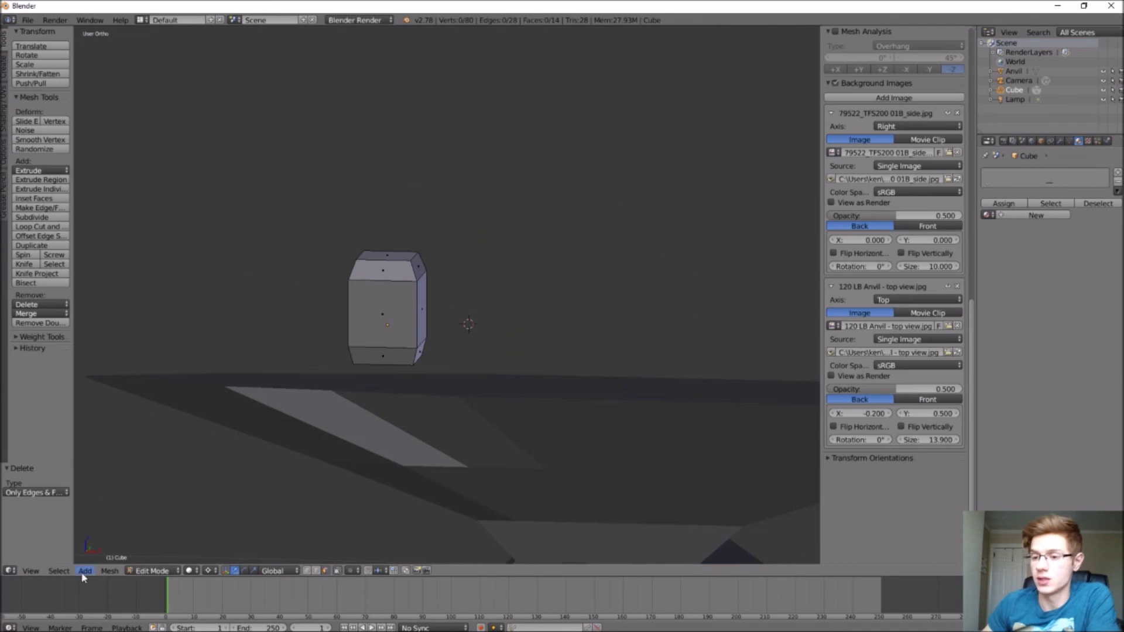
Leave the hammer head's mesh editing and add a mesh cylinder as a separate object beside it
{"action": "key", "text": "Tab"}
{"action": "left_click", "coordinate": [85, 570]}
{"action": "left_click", "coordinate": [85, 571]}
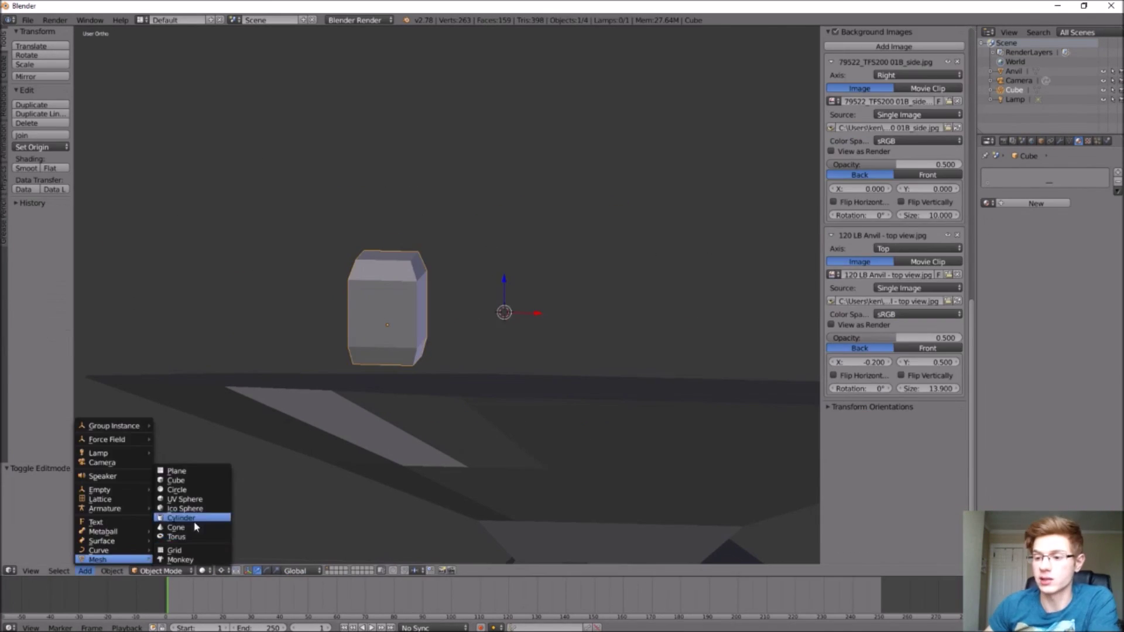
{"action": "left_click", "coordinate": [188, 514]}
Lengthen the cylinder into a hammer handle by moving its end face outward
{"action": "middle_click_drag", "start_coordinate": [351, 375], "coordinate": [404, 391]}
{"action": "key", "text": "Tab"}
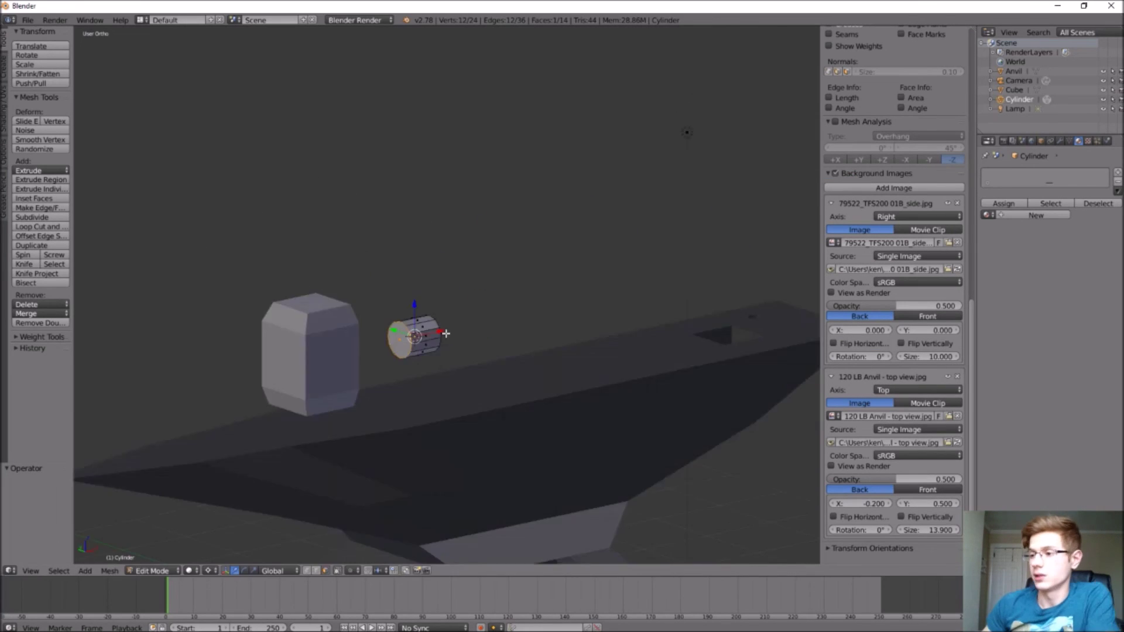
{"action": "key", "text": "g"}
{"action": "key", "text": "y"}
{"action": "left_click", "coordinate": [404, 391]}
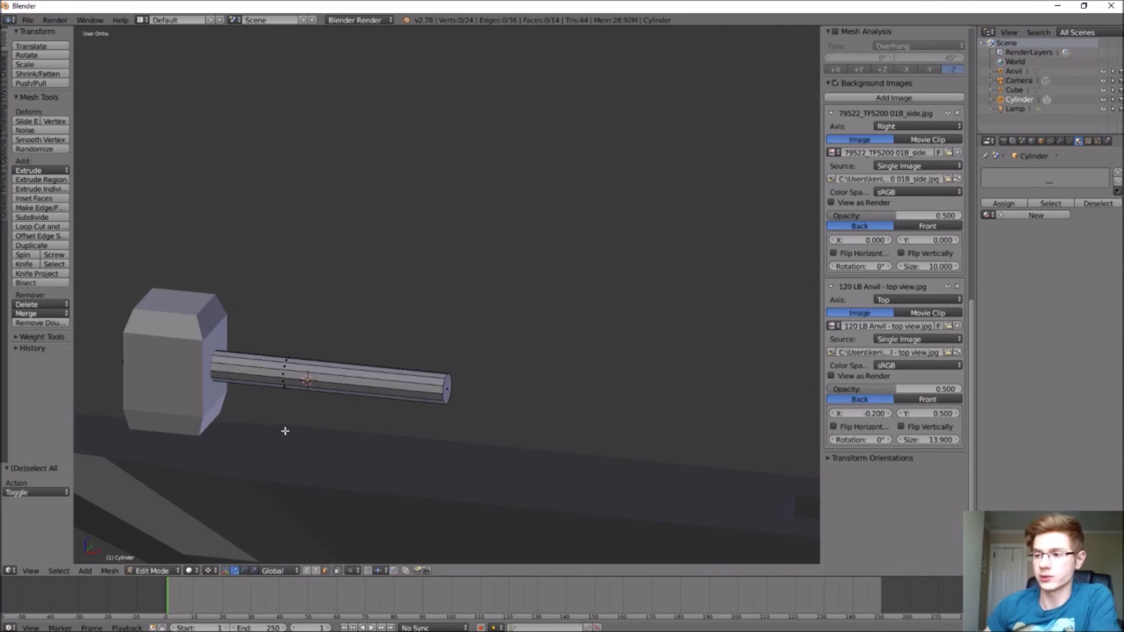
Move the handle geometry along X so it passes through the hammer head, and deselect everything
{"action": "middle_click_drag", "start_coordinate": [584, 297], "coordinate": [687, 472]}
{"action": "key", "text": "g"}
{"action": "key", "text": "x"}
{"action": "key", "text": "Return"}
{"action": "key", "text": "g"}
{"action": "key", "text": "Escape"}
{"action": "right_click", "coordinate": [408, 335]}
{"action": "key", "text": "a"}
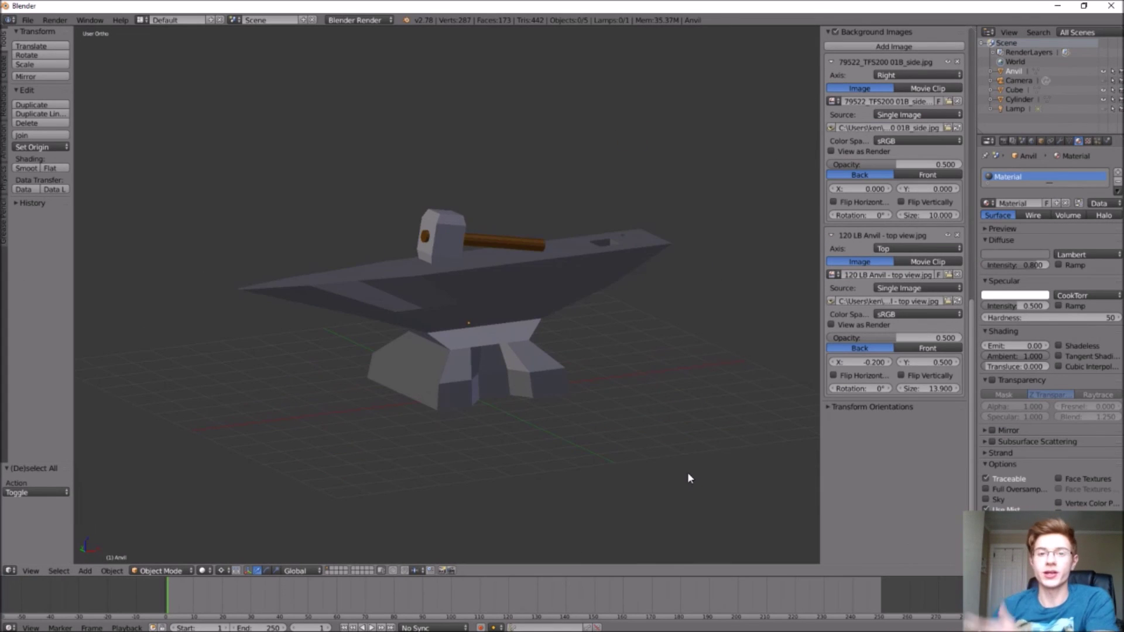